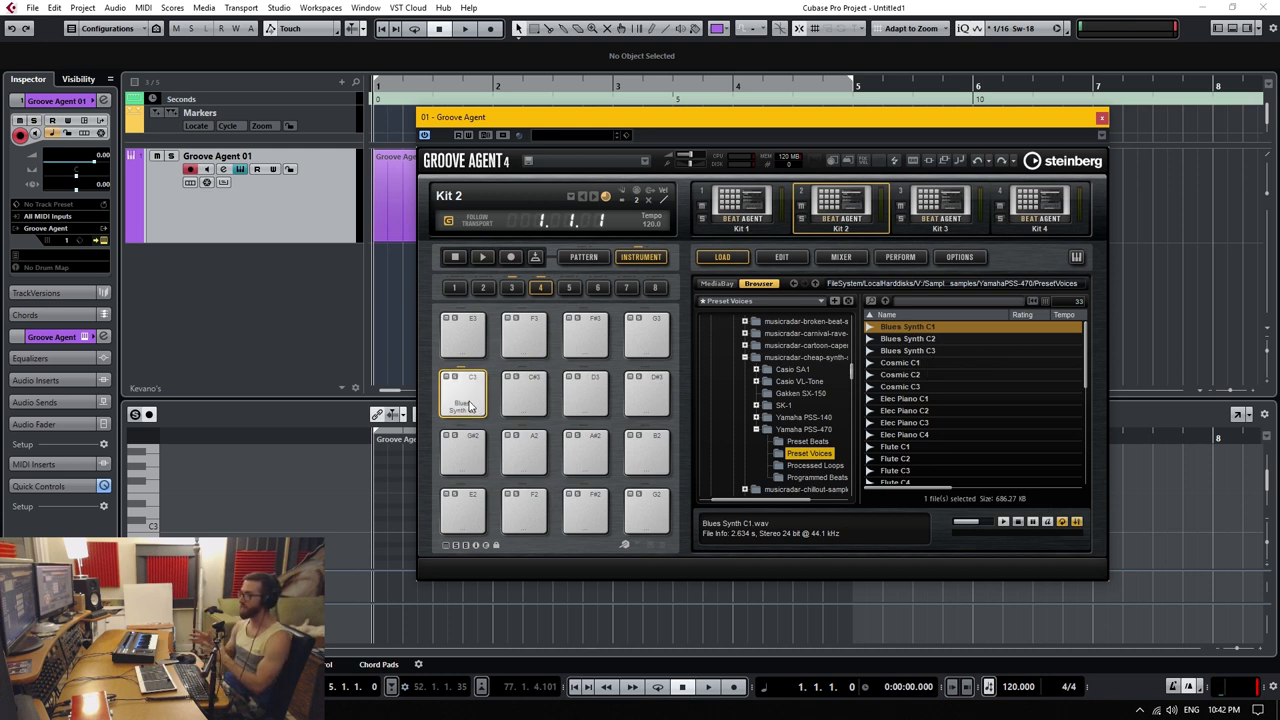
Select Kit 1 and adjust a pad's high key in the edit page.
click(740, 215)
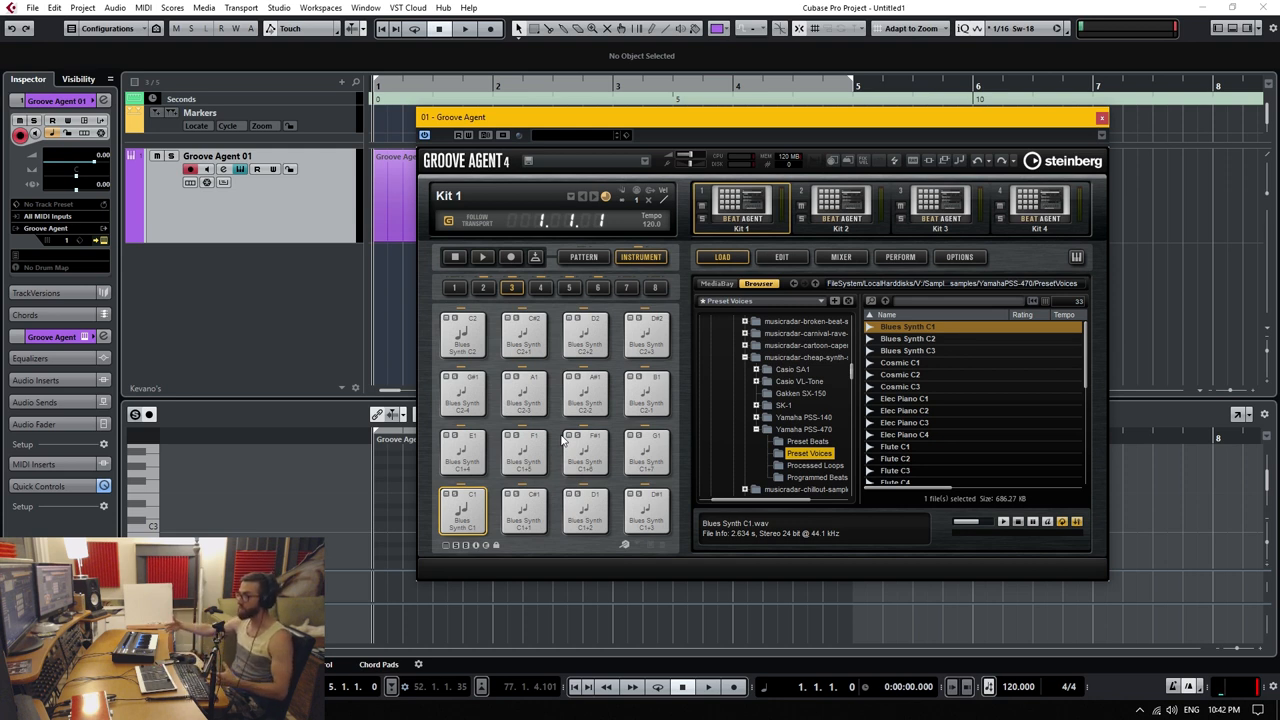
click(800, 259)
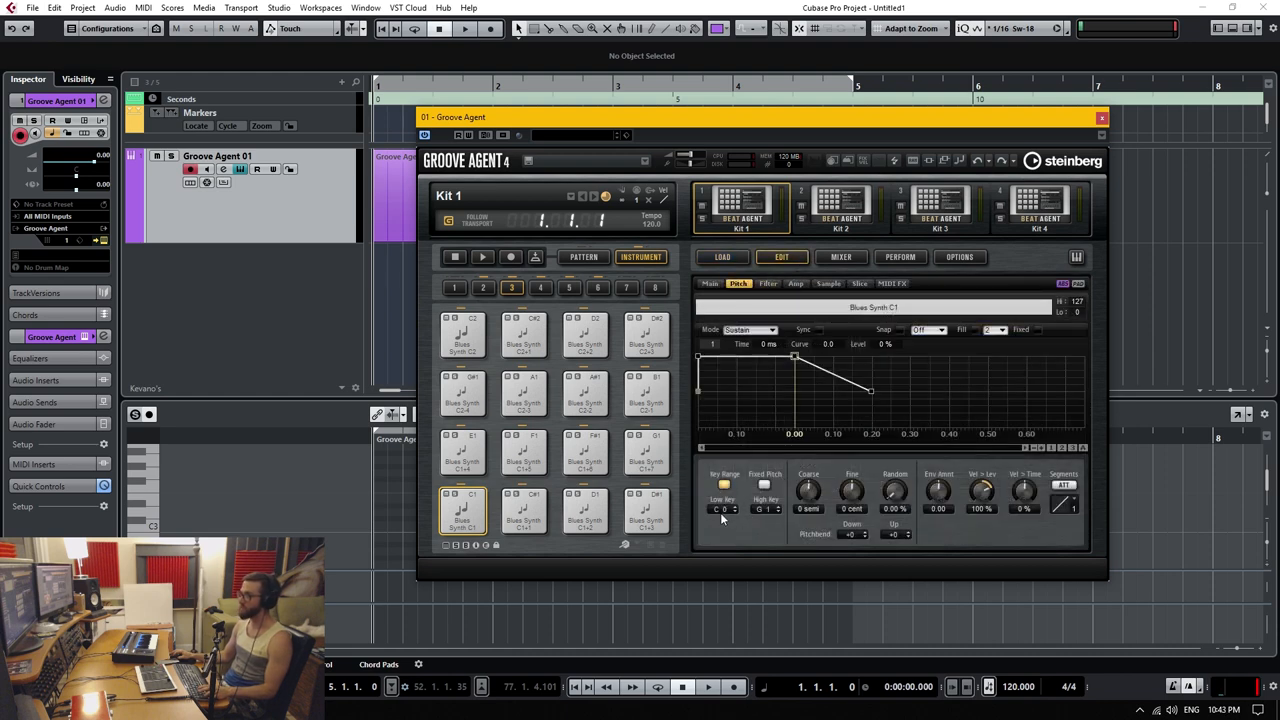
click(763, 517)
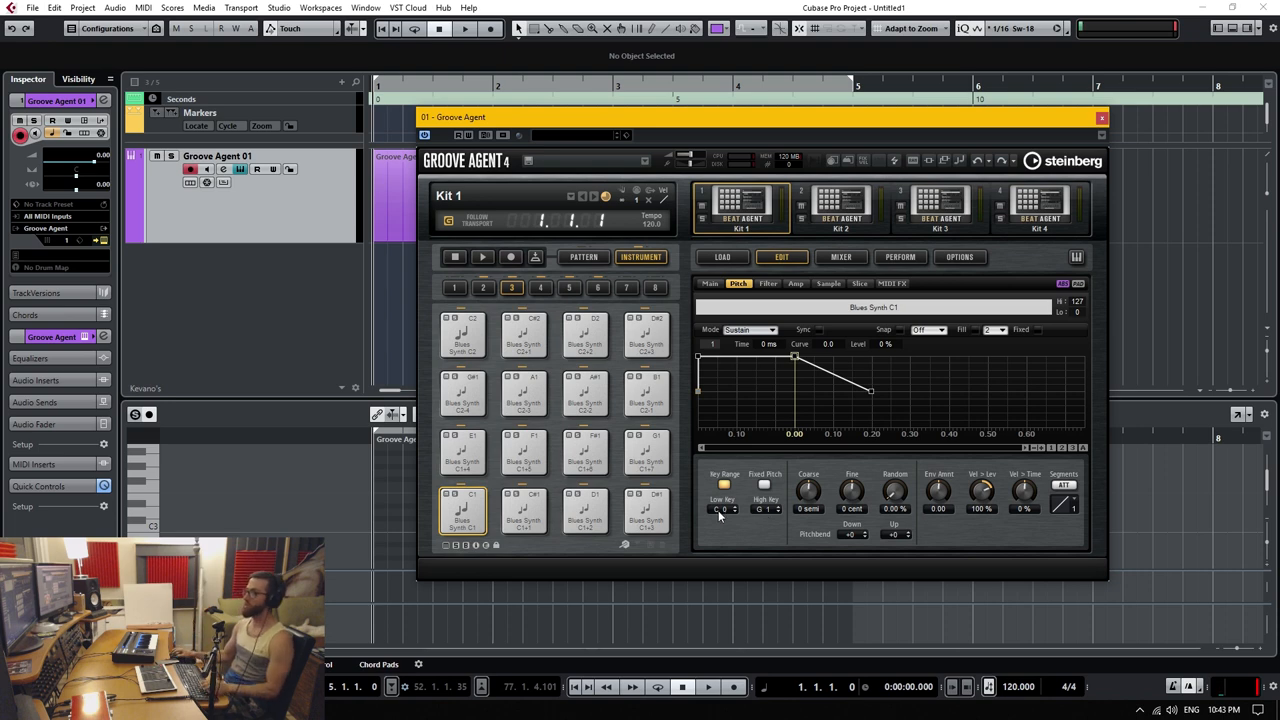
In Kit 2, copy the Blues Synth C3 pad onto the empty C#3 pad and show its pitch settings.
click(848, 215)
right_click(472, 398)
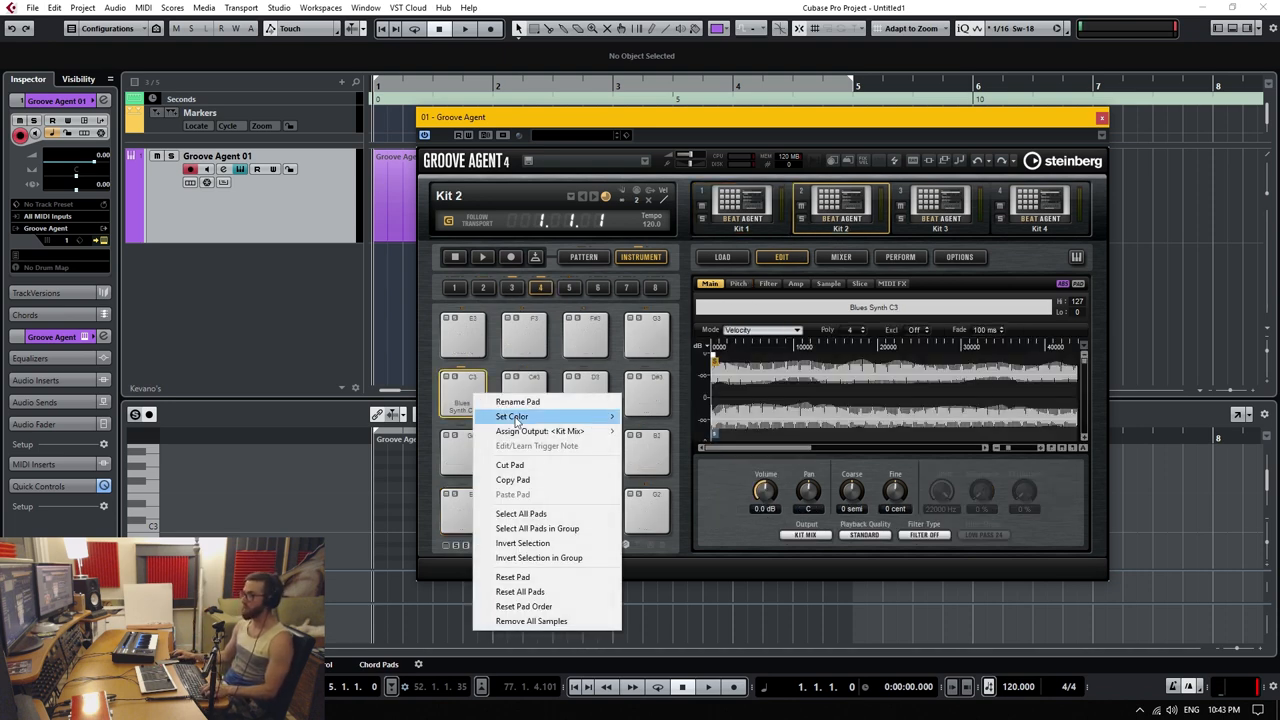
click(525, 480)
right_click(524, 392)
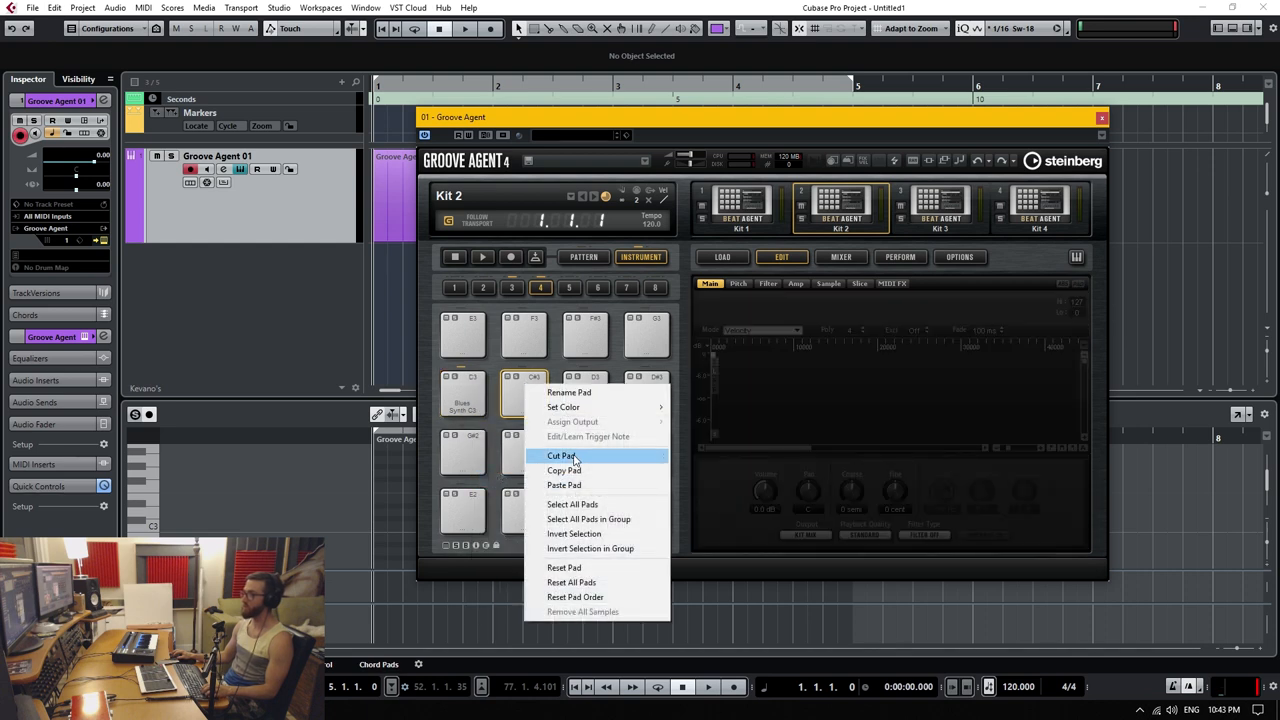
click(590, 485)
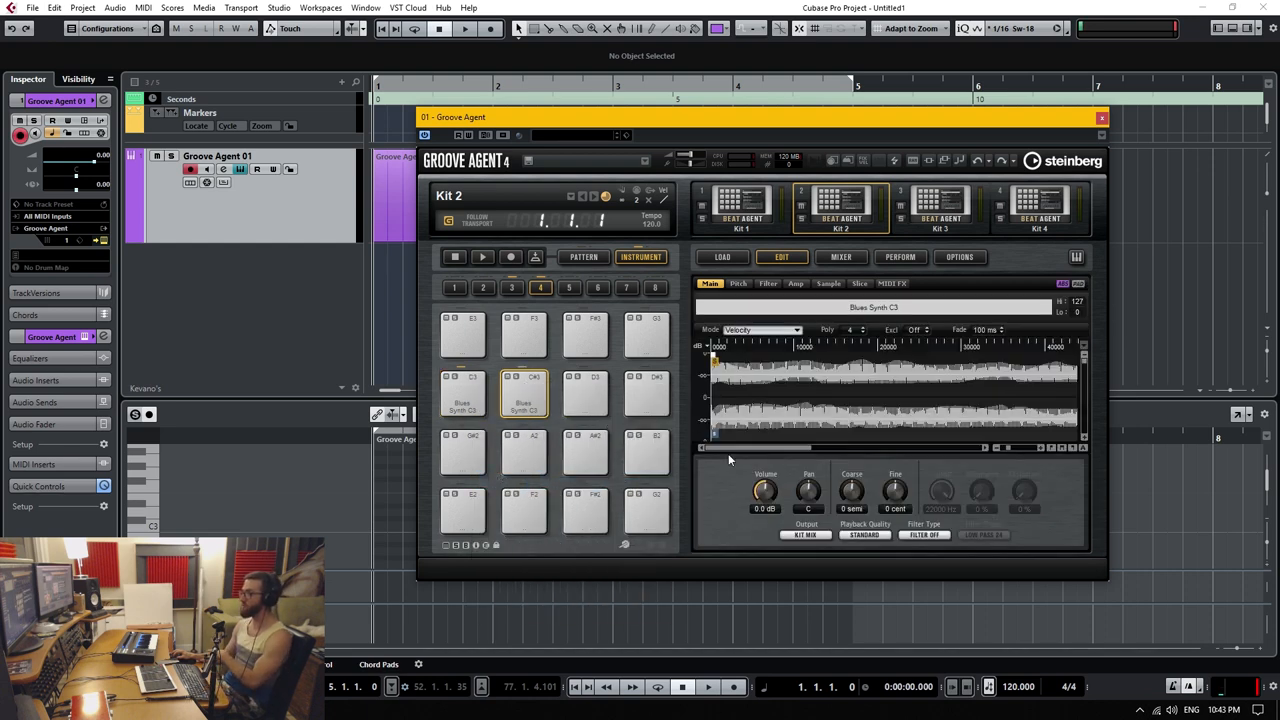
click(740, 284)
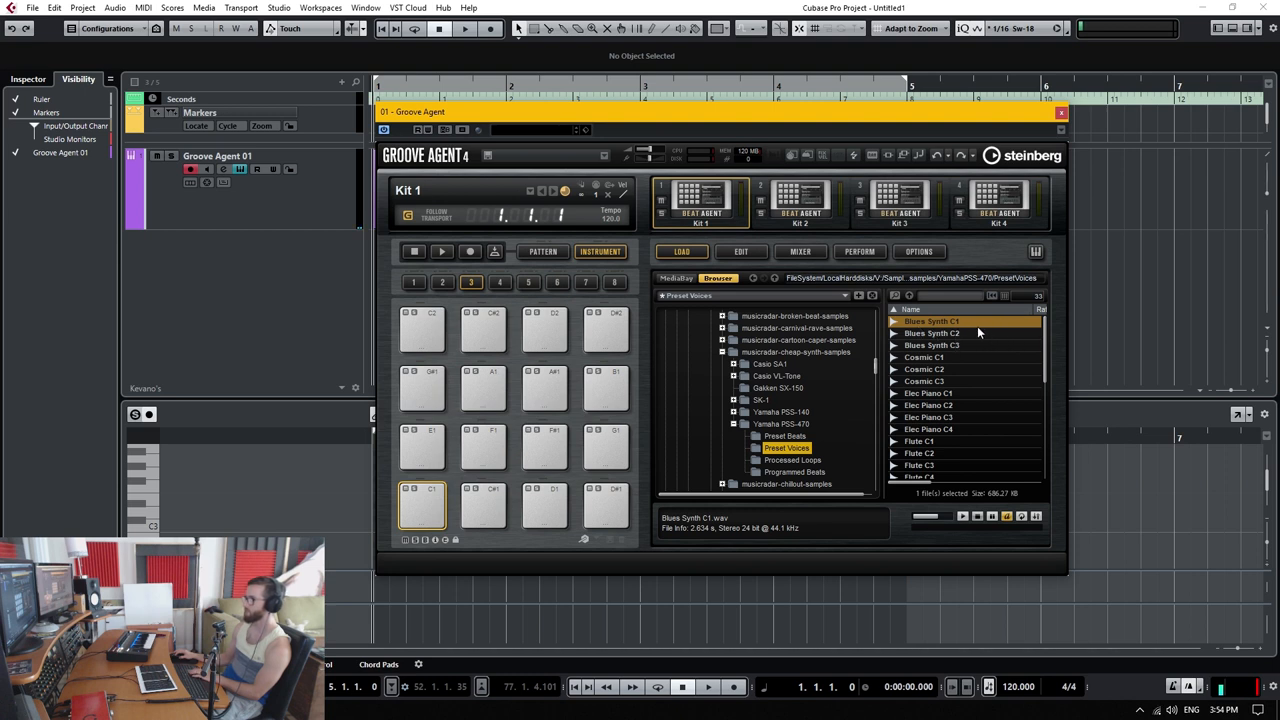
Preview the Blues Synth C1, C2 and C3 samples in the browser.
click(990, 324)
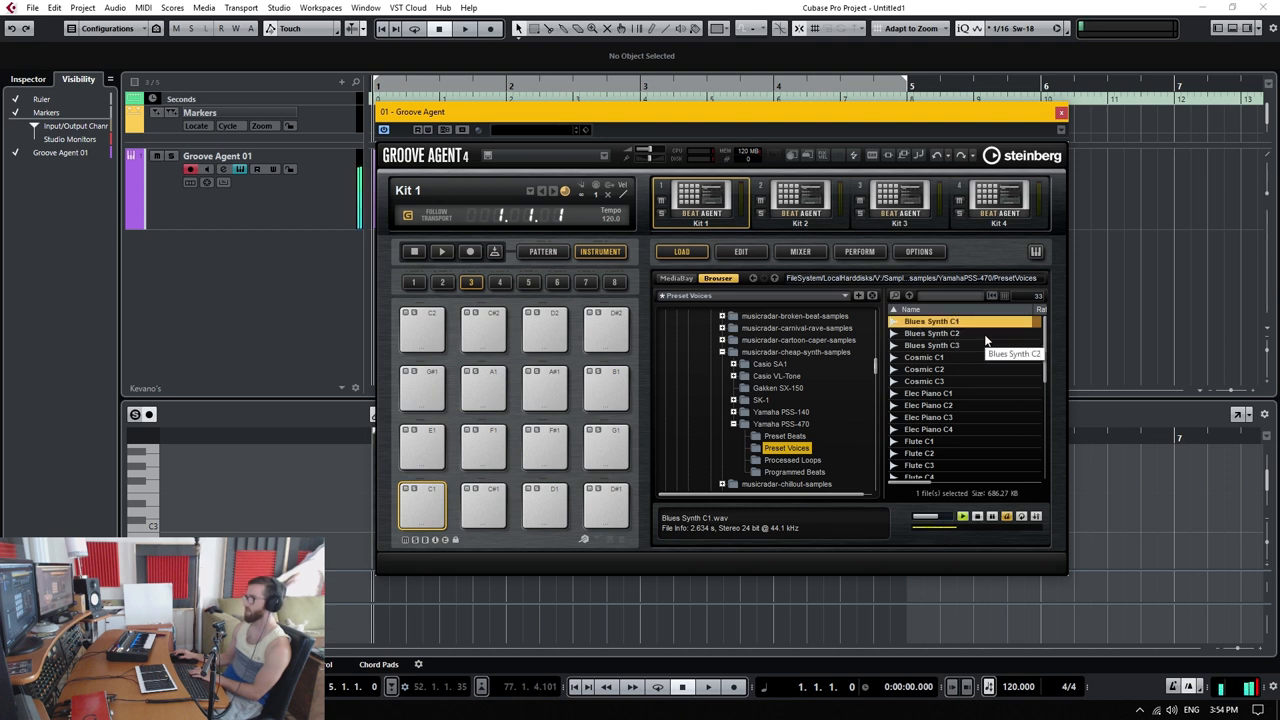
click(985, 335)
click(982, 345)
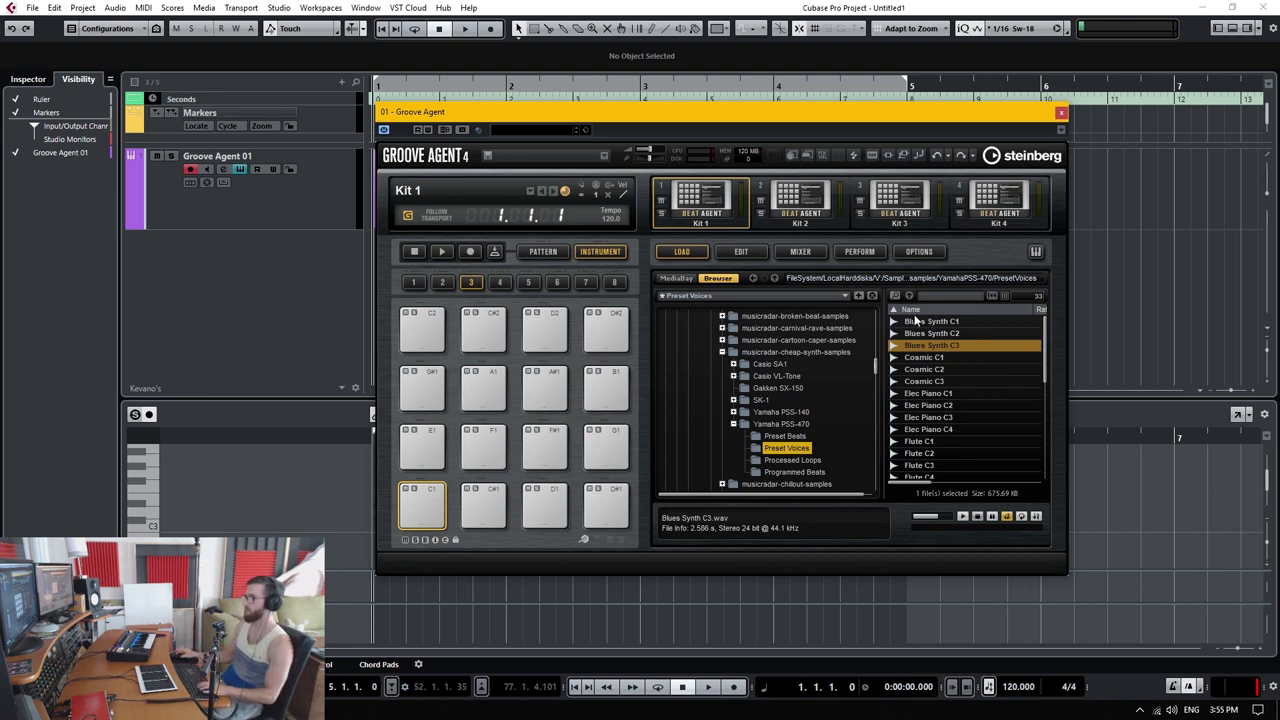
Load Blues Synth C1 onto pad C1 and Blues Synth C2 onto pad C2.
drag(970, 322, 428, 504)
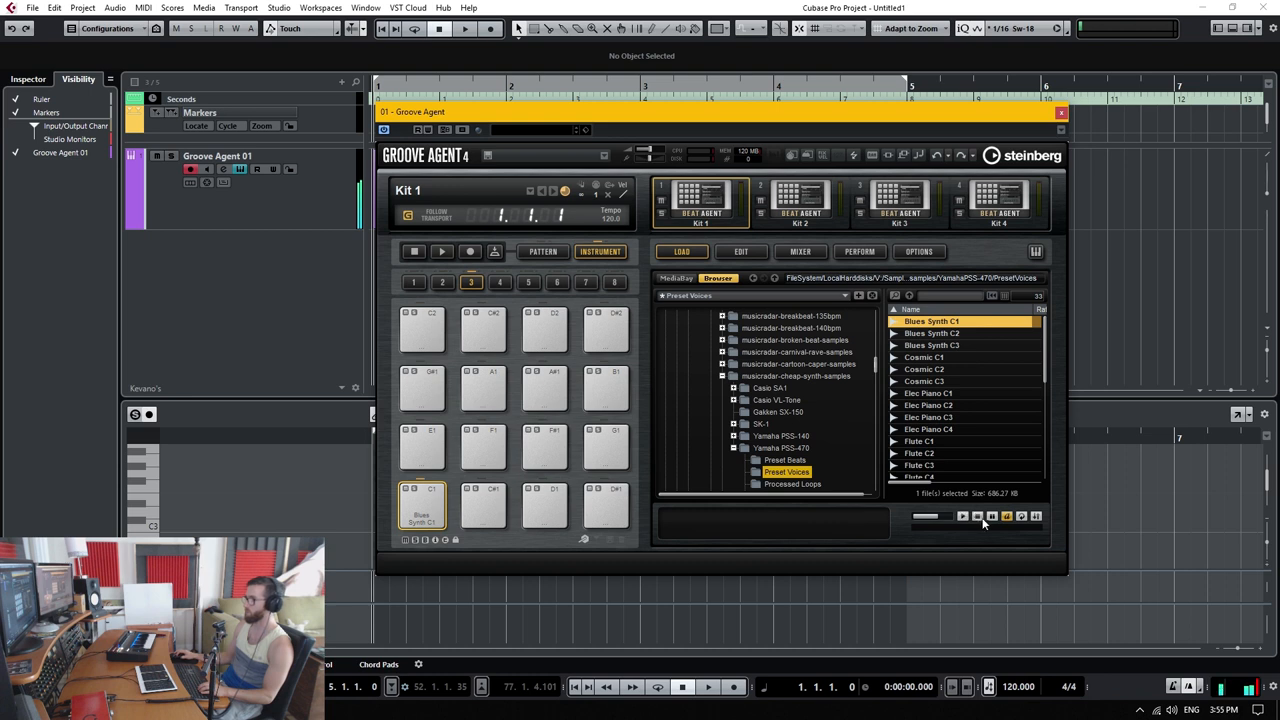
click(1008, 516)
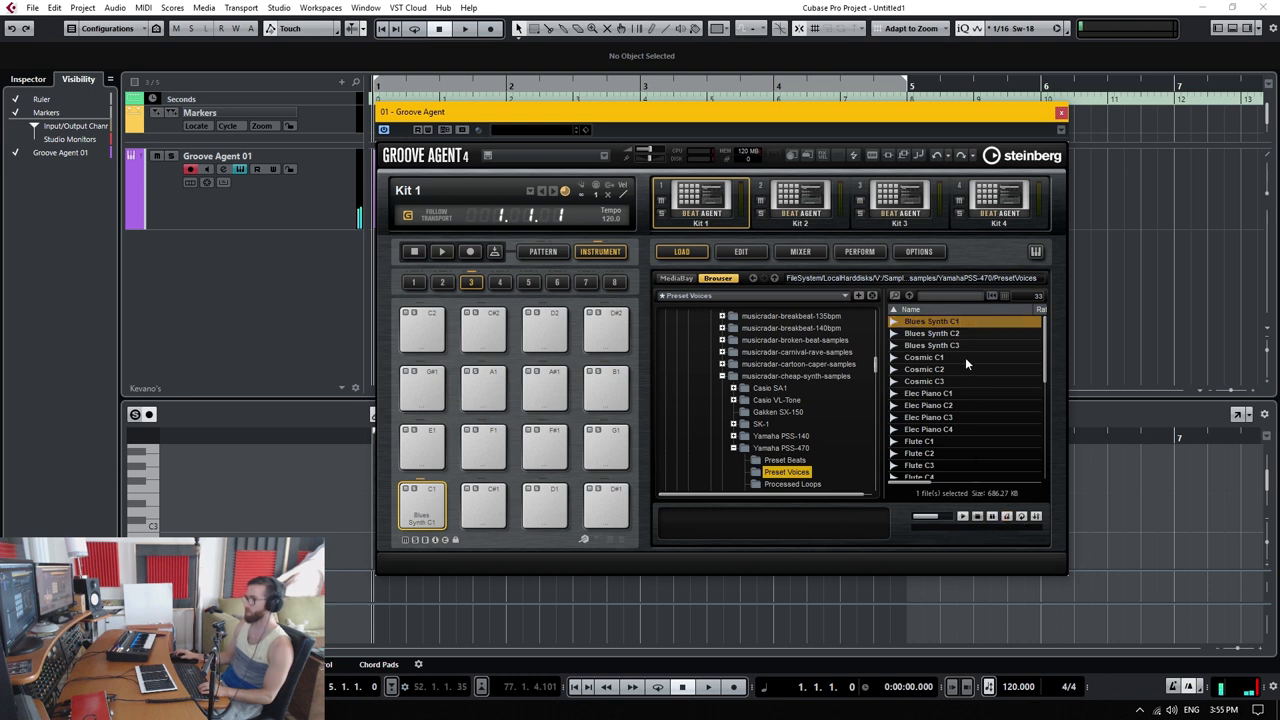
drag(940, 334, 424, 328)
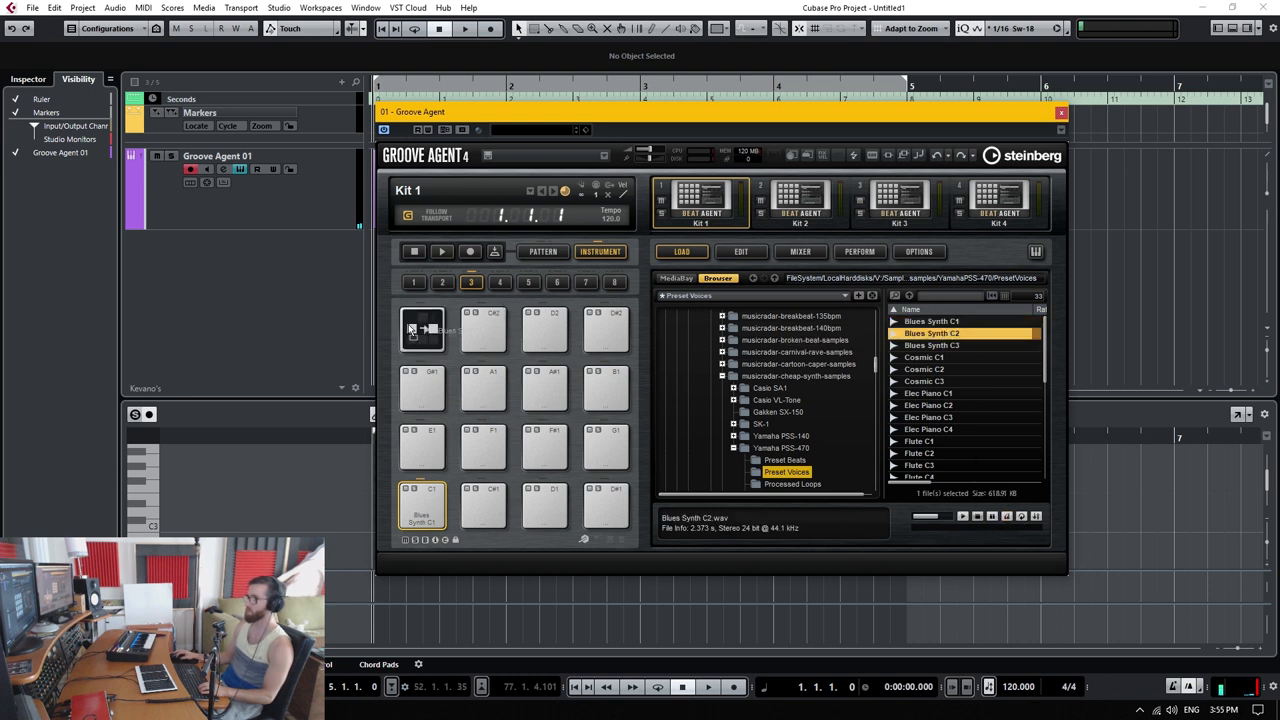
Load Blues Synth C3 onto pad C3 in the next pad group, then return to the C1 pad.
click(499, 282)
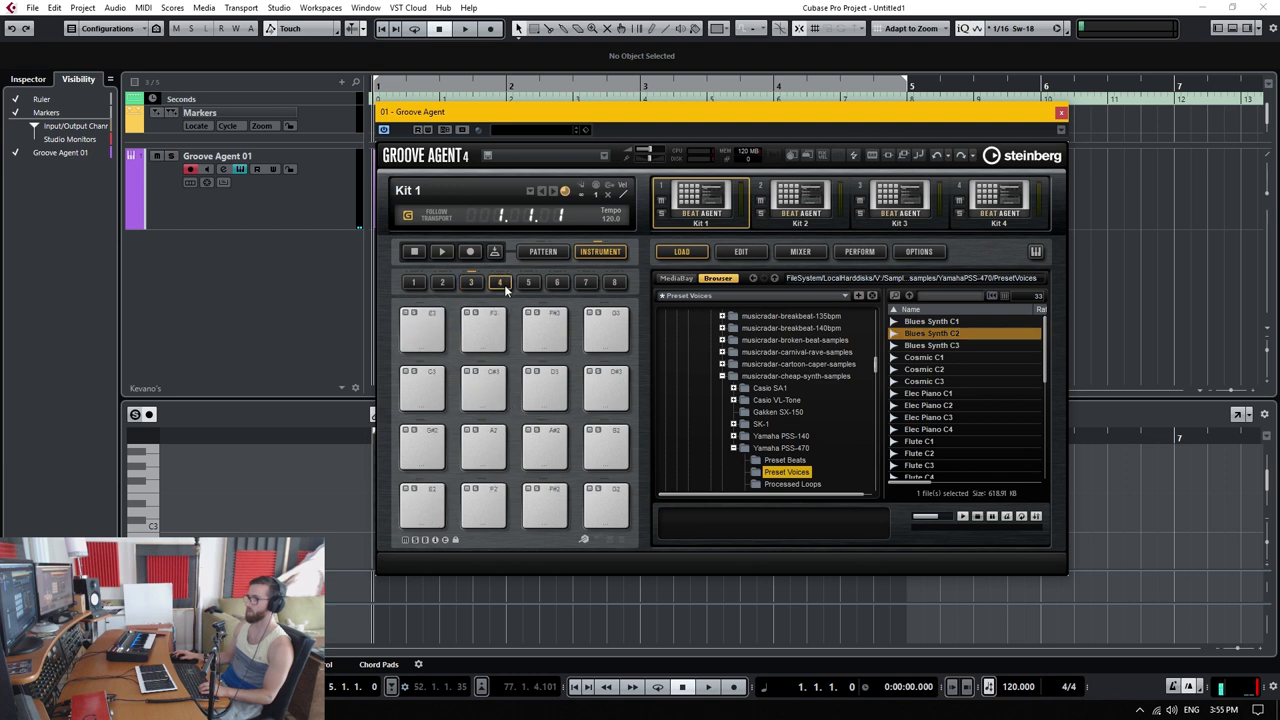
drag(940, 345, 503, 532)
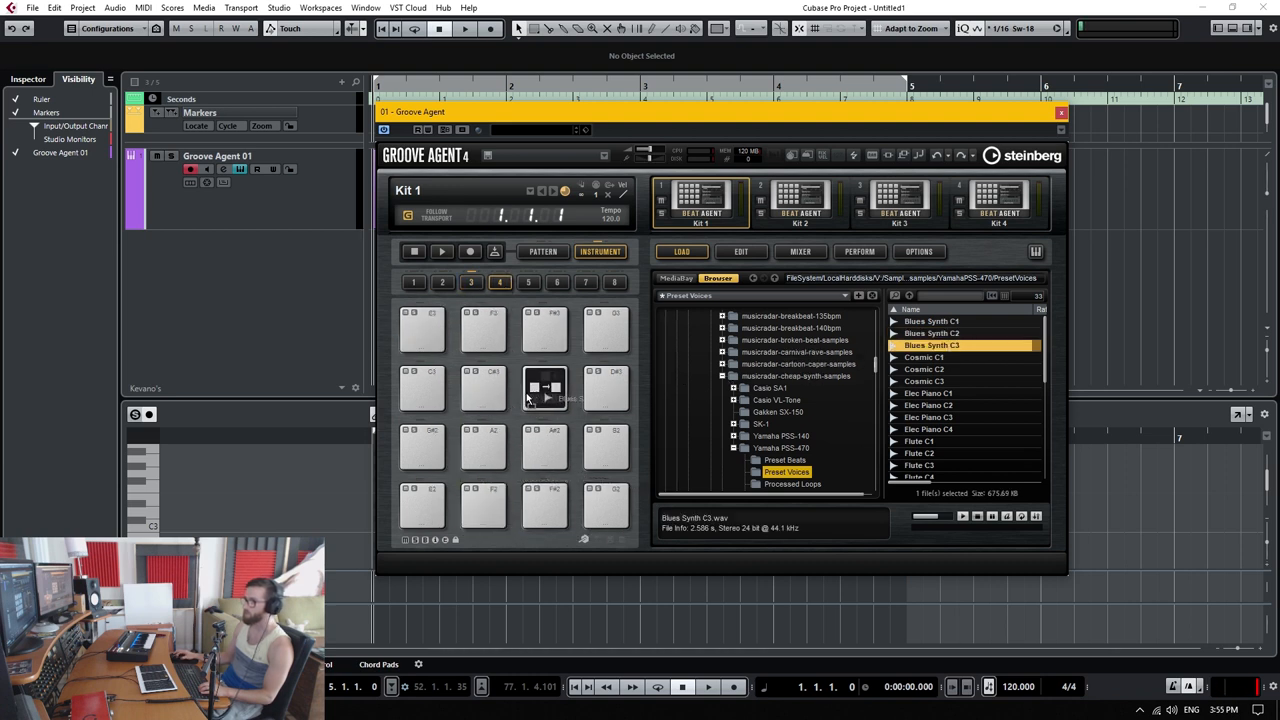
mouse_move(503, 532)
mouse_down()
mouse_move(464, 409)
mouse_move(422, 388)
mouse_up()
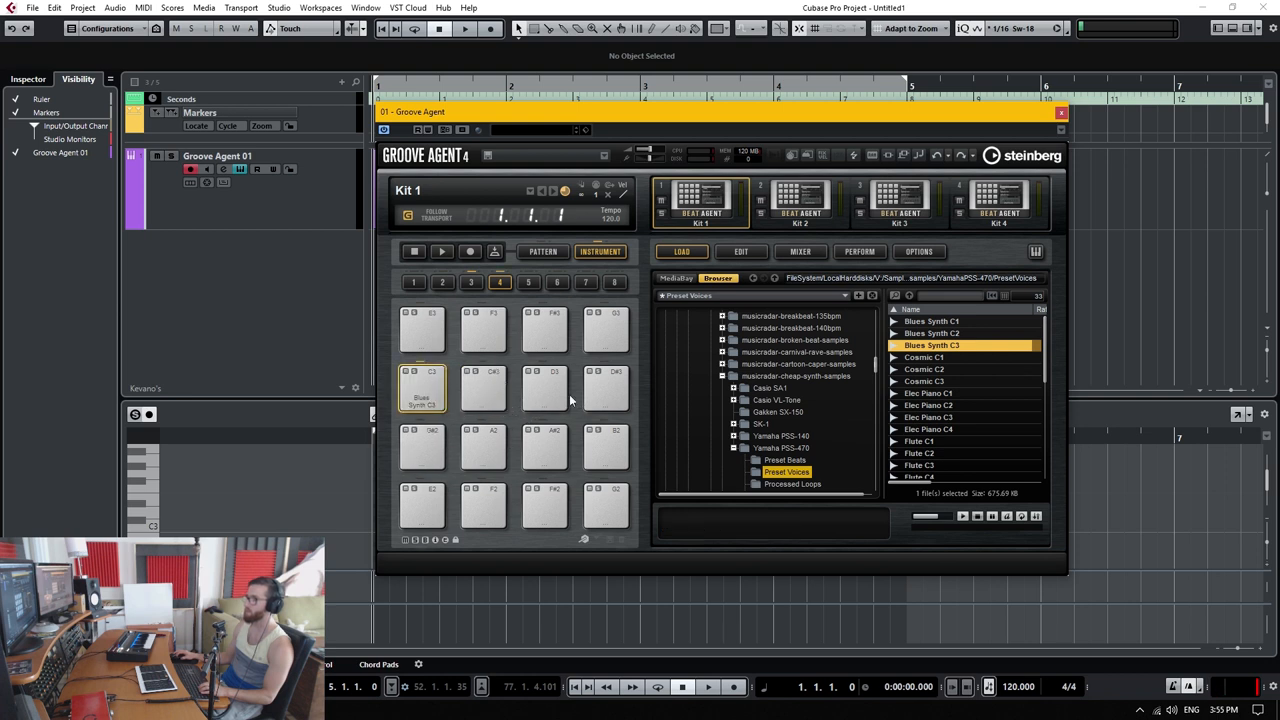
click(471, 284)
click(423, 505)
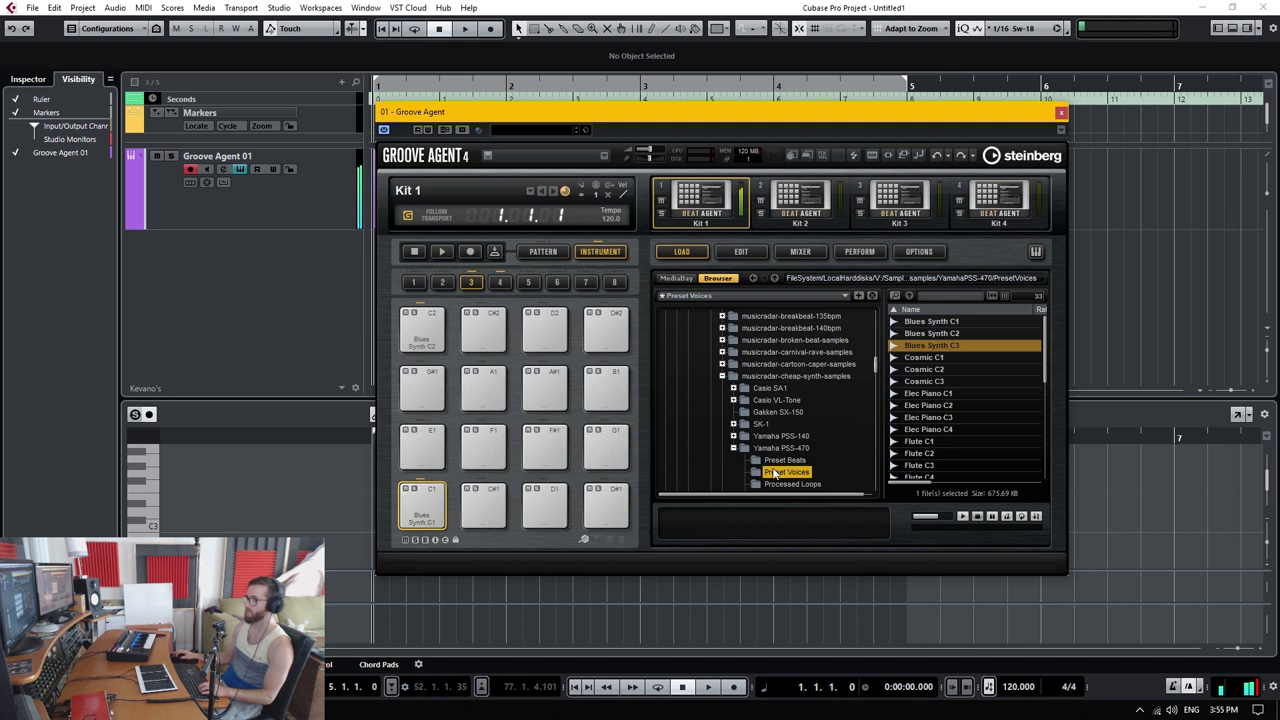
Set the Blues Synth C1 and C2 pads to Until Release playback mode.
click(739, 255)
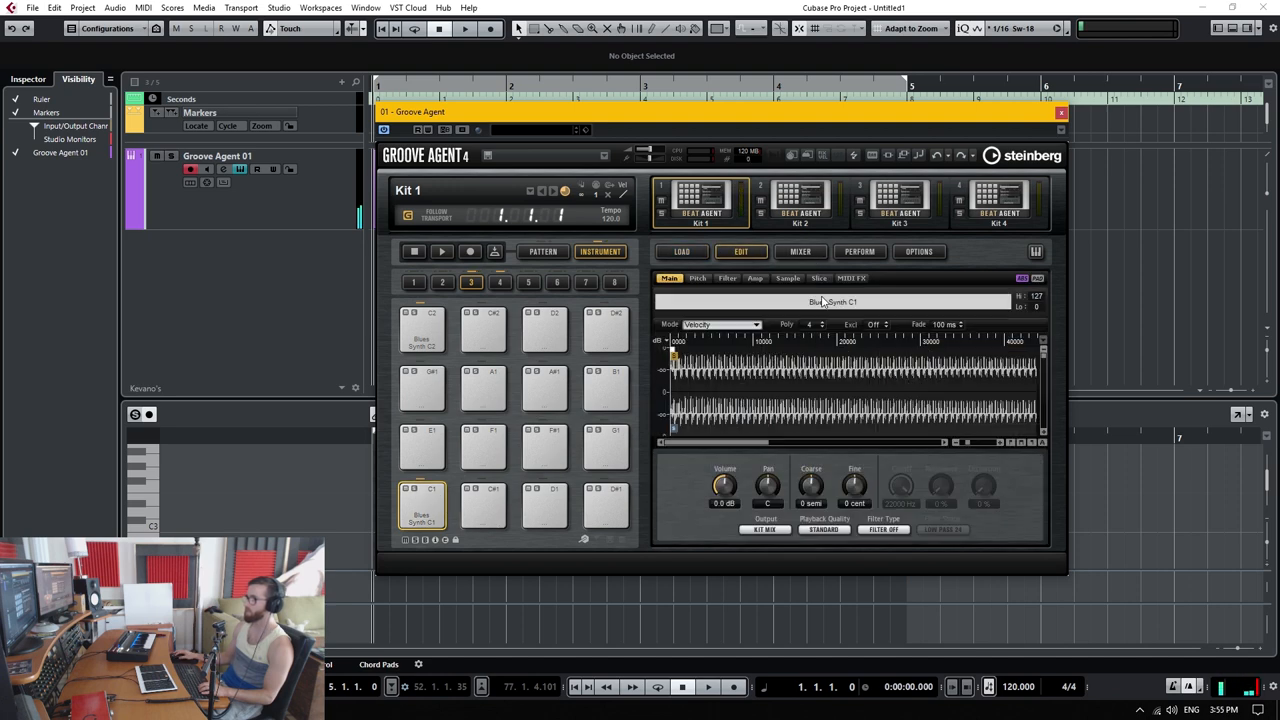
click(789, 278)
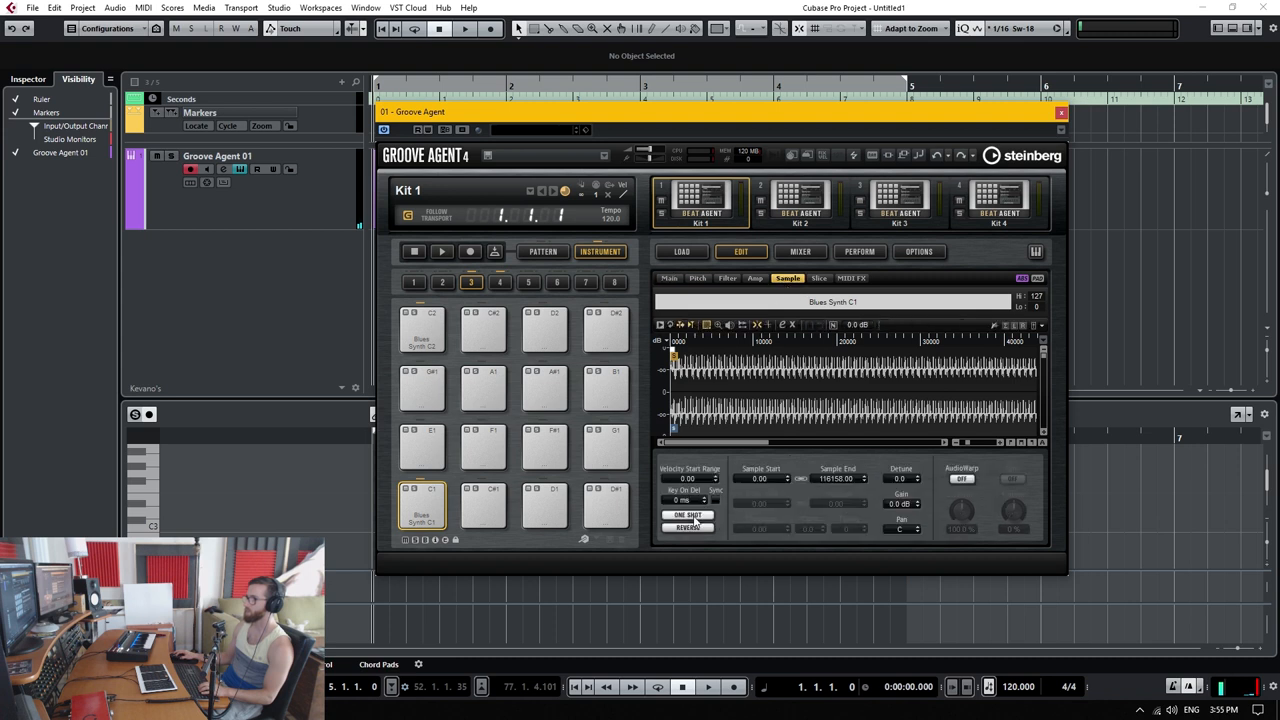
click(688, 515)
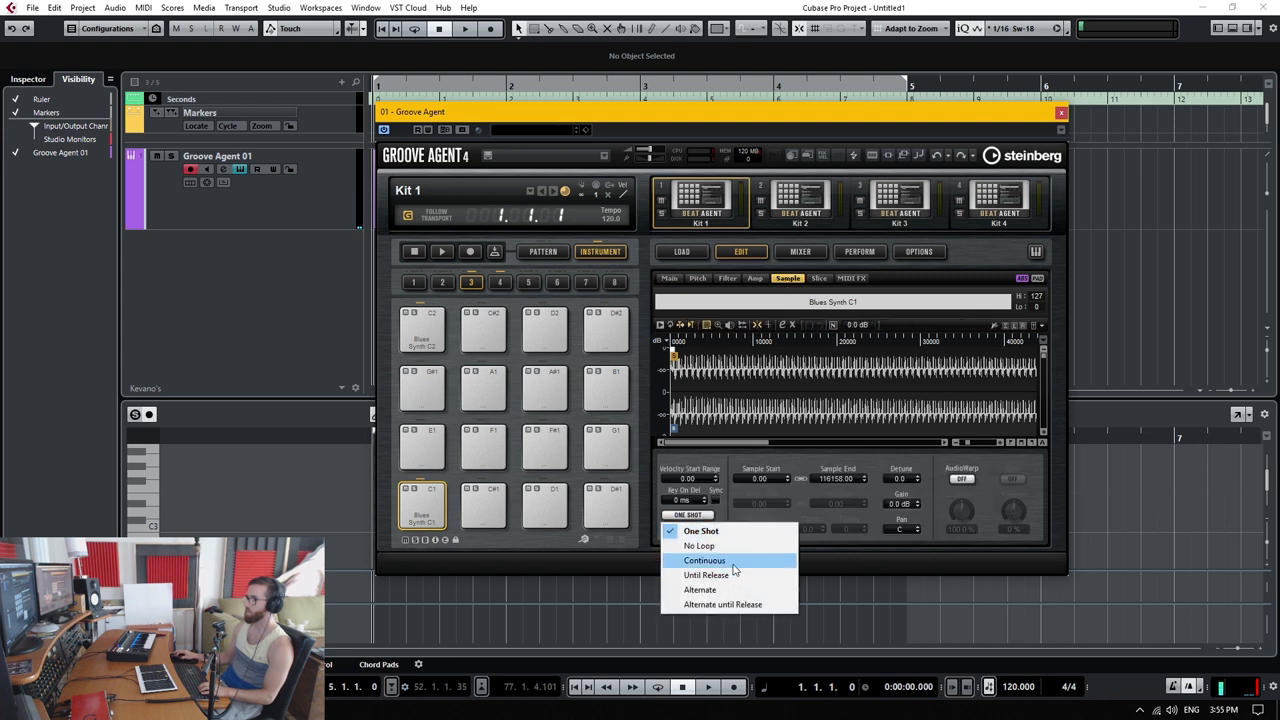
click(706, 575)
click(415, 333)
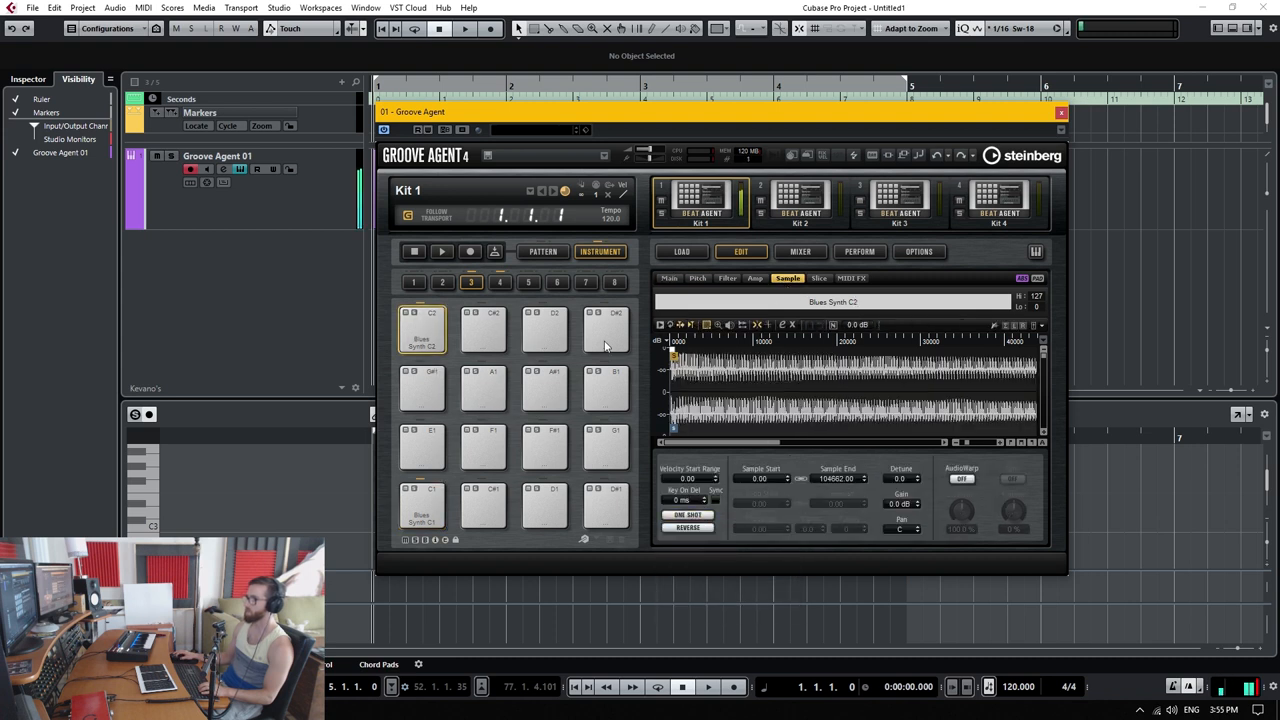
click(688, 515)
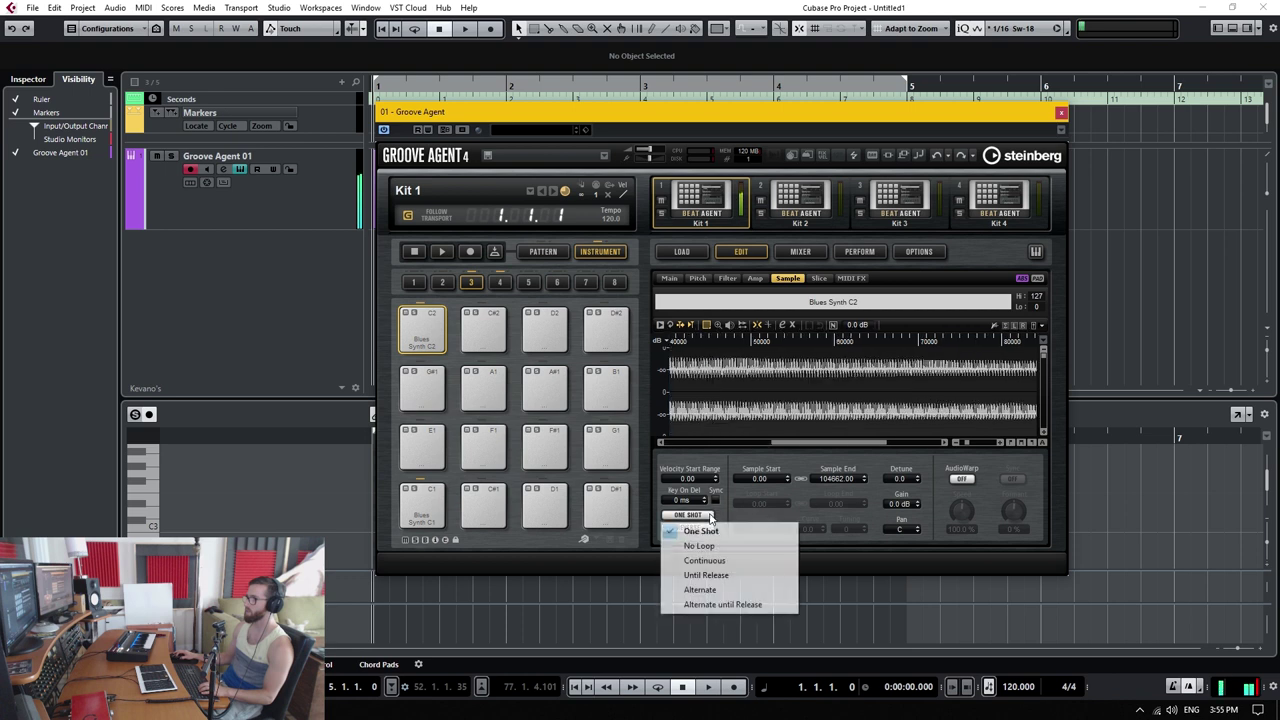
click(706, 575)
Set the Blues Synth C3 pad to Until Release playback mode as well.
click(500, 283)
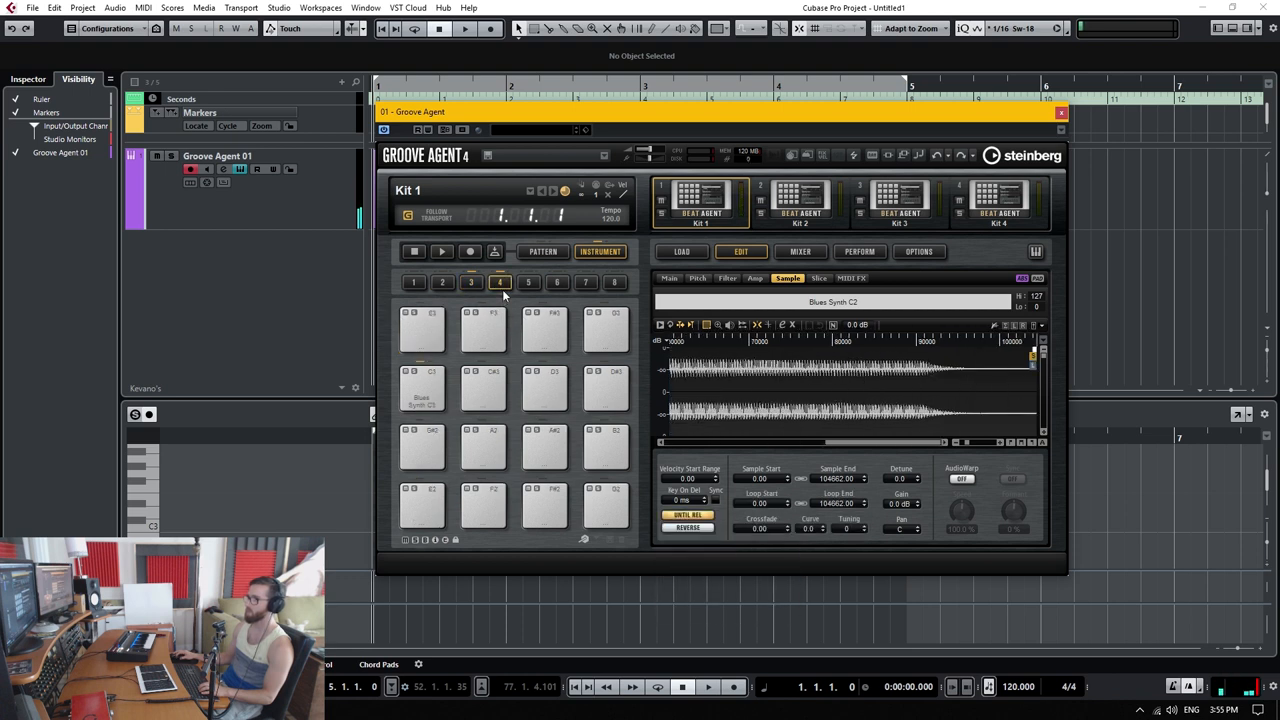
click(422, 388)
click(688, 515)
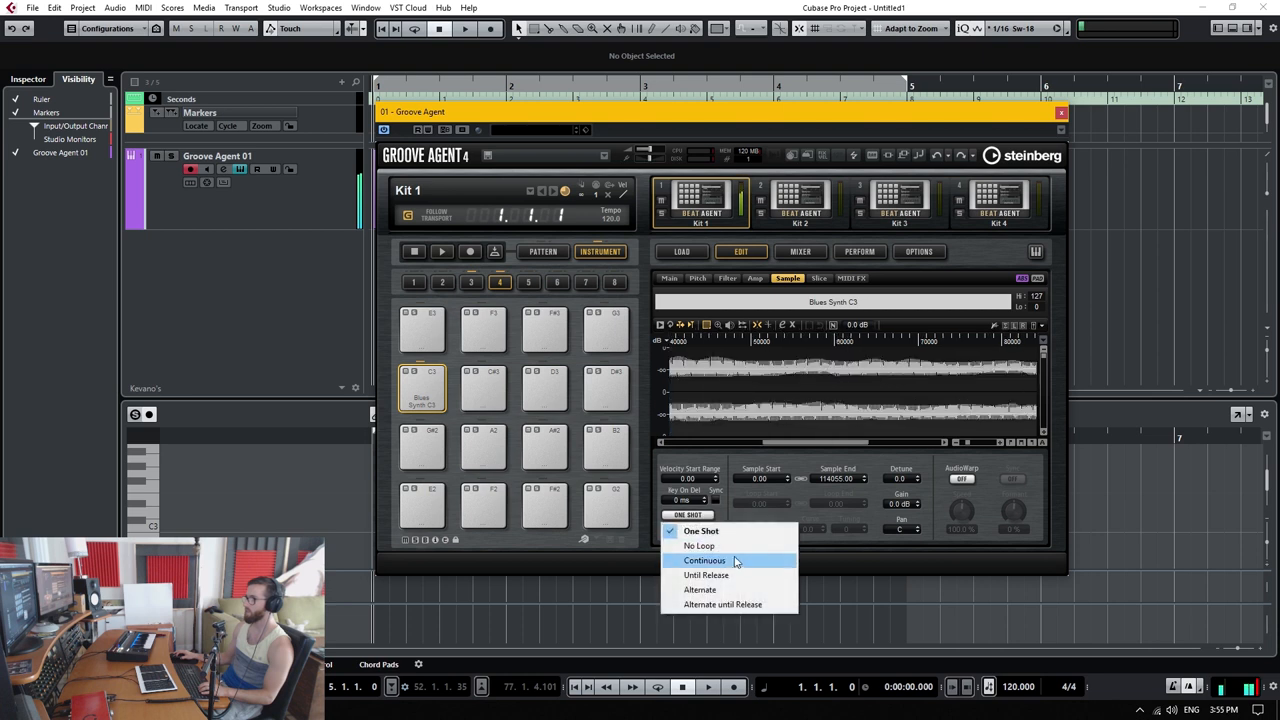
click(730, 578)
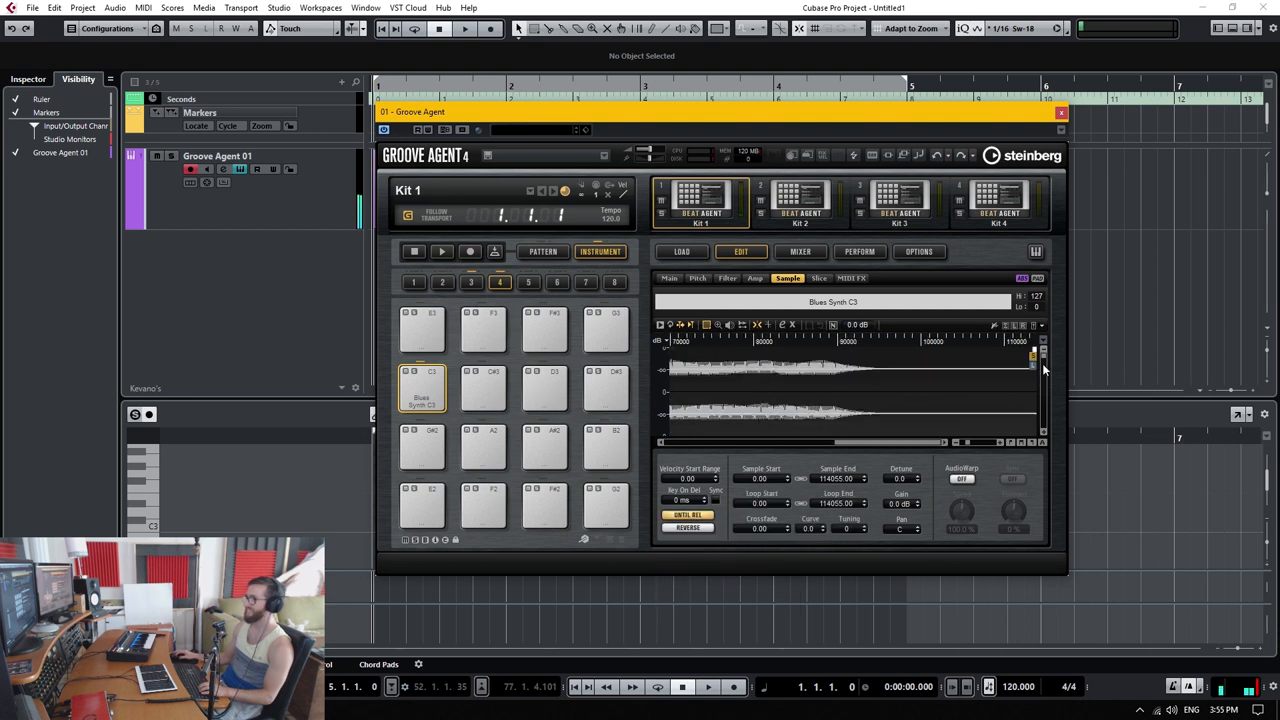
click(471, 283)
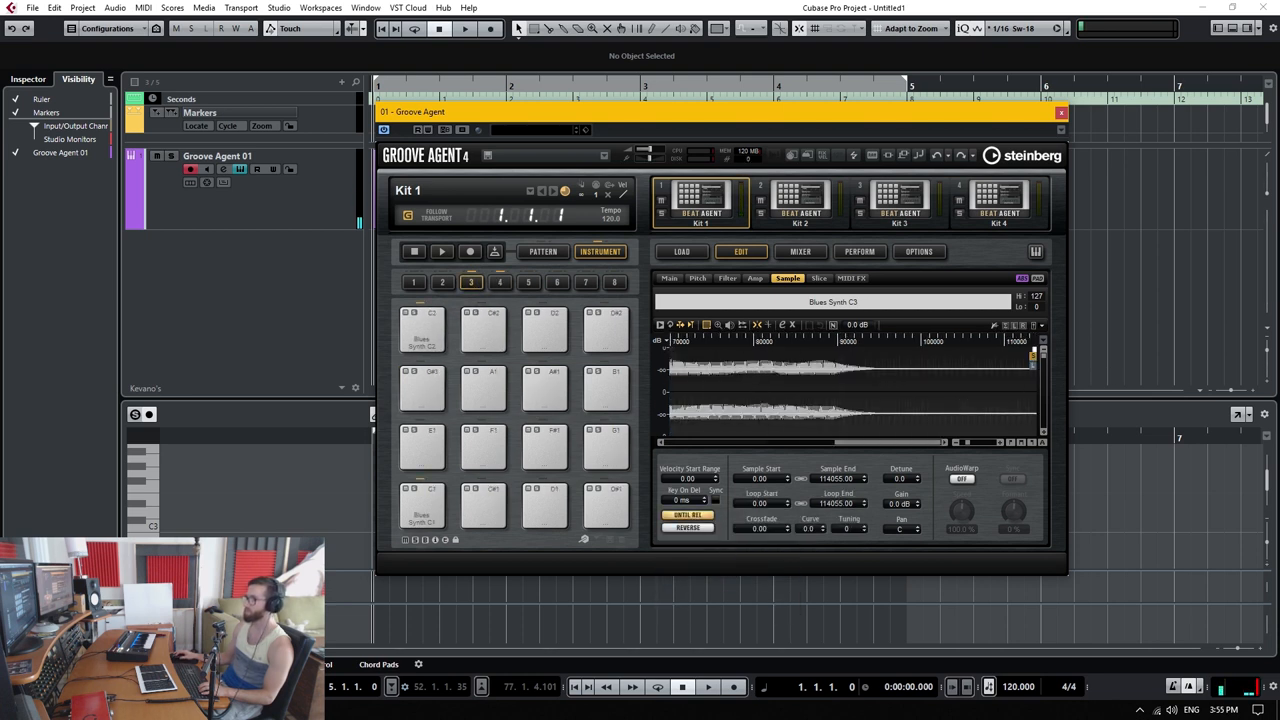
Audition pad C1 and the empty C#1 pad, then reselect C1 for pitch editing.
click(422, 505)
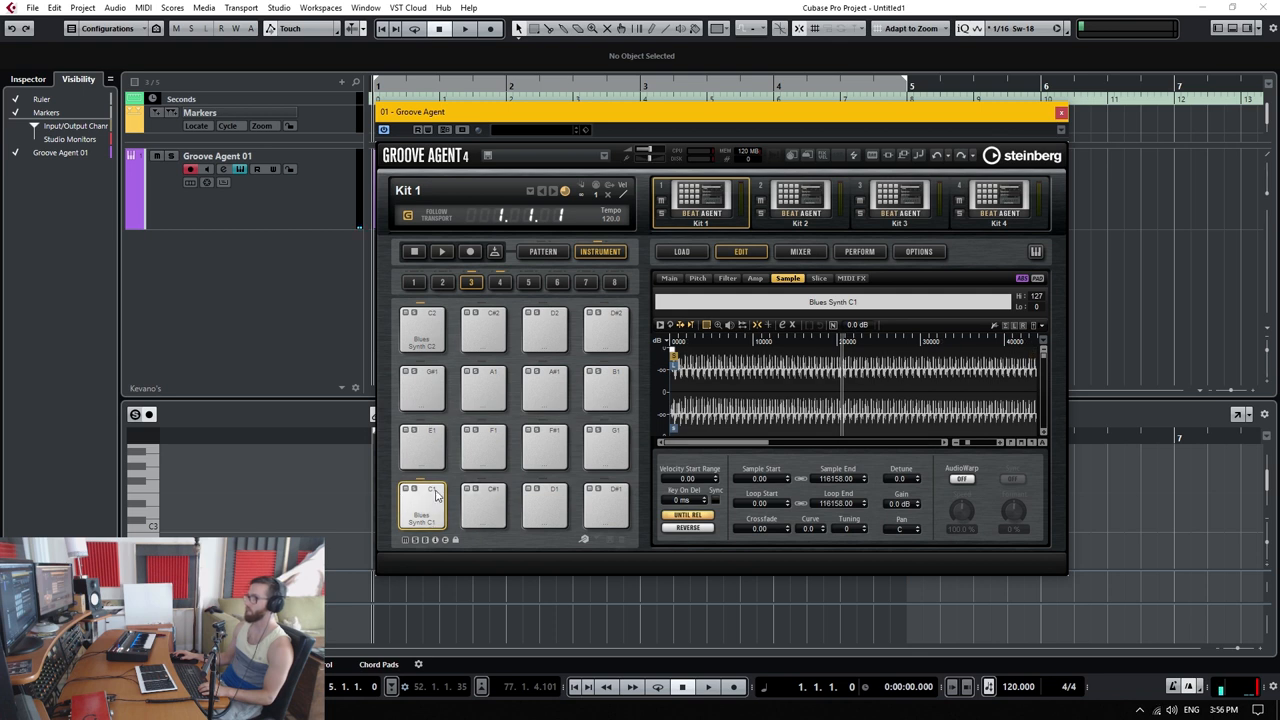
click(436, 495)
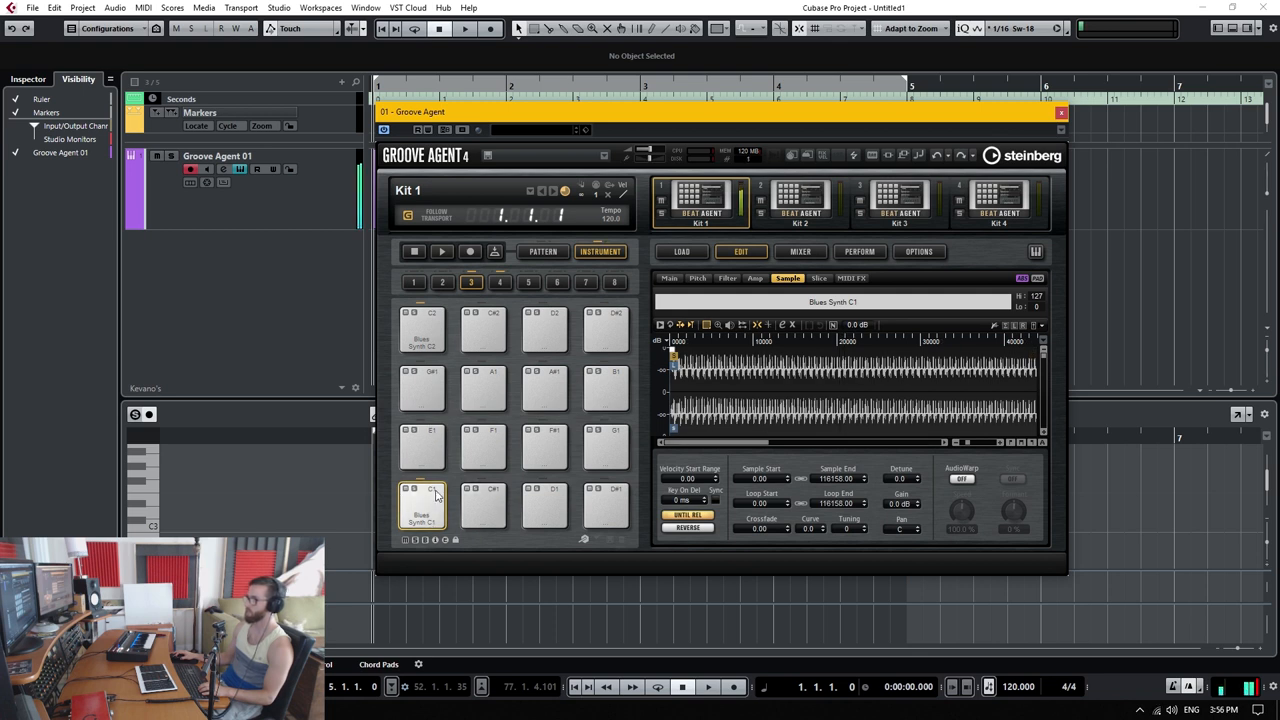
click(484, 505)
click(420, 497)
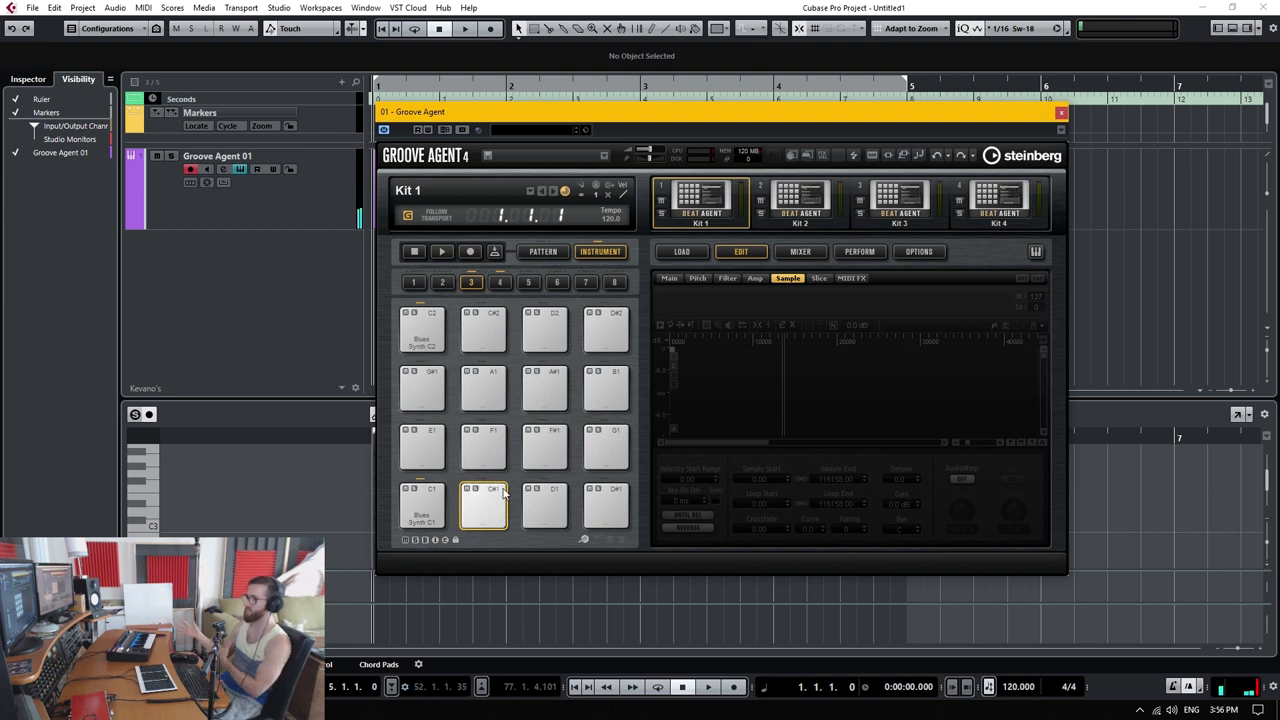
click(434, 497)
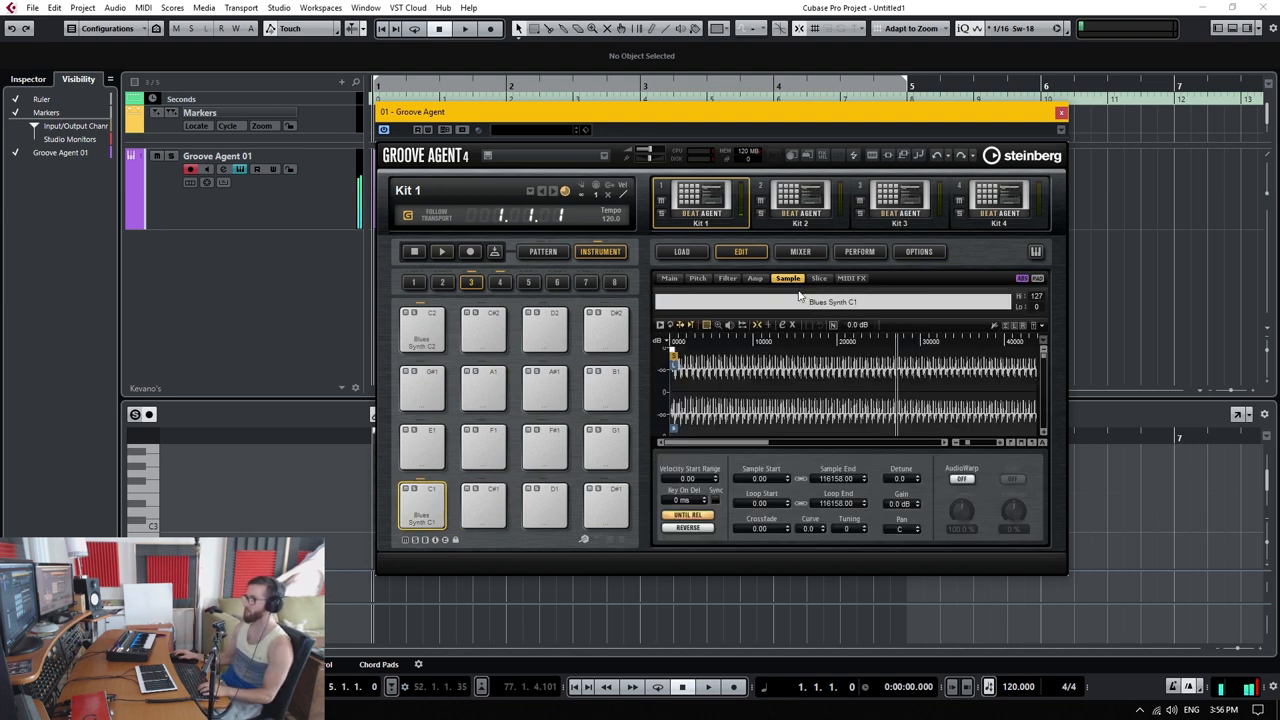
click(698, 278)
Tune the C1 sample up two semitones, audition it and compare with the copy on C#1.
drag(772, 504, 772, 490)
click(437, 498)
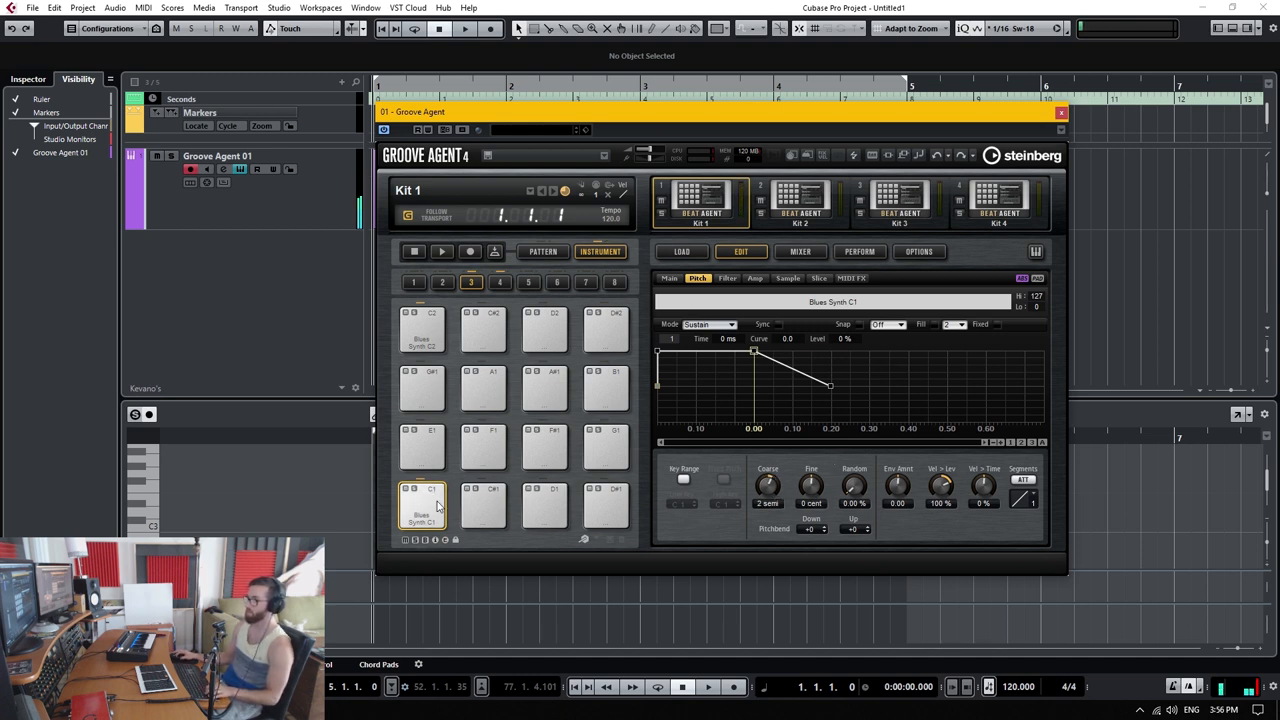
click(497, 495)
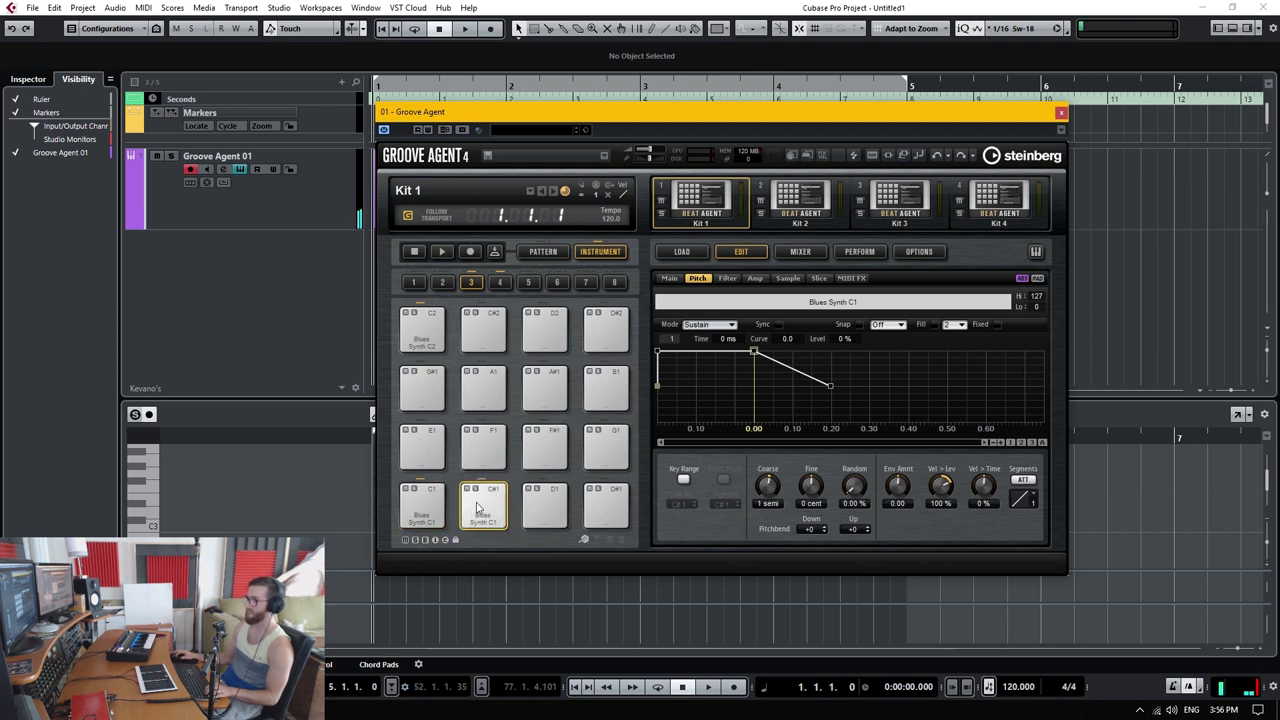
click(768, 504)
click(422, 505)
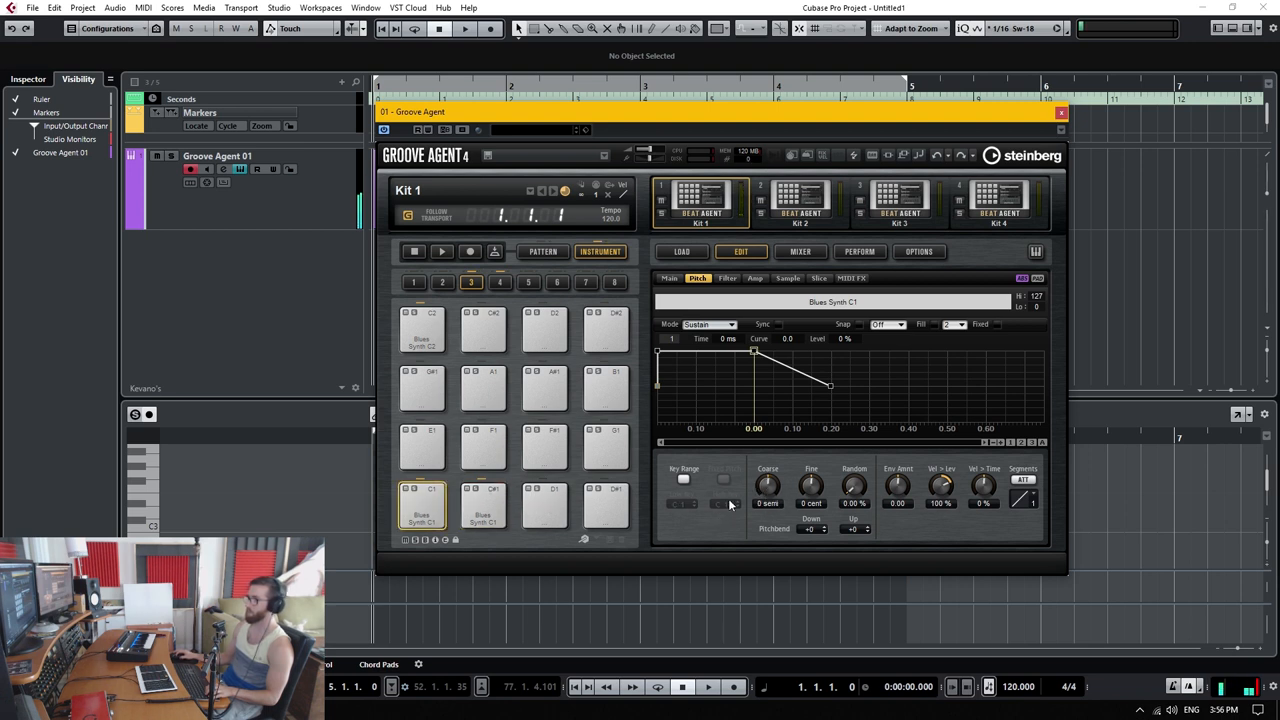
Copy the sample onto pad D1 and check the copy's tuning.
mouse_move(484, 505)
mouse_down()
mouse_move(558, 505)
mouse_move(545, 505)
mouse_up()
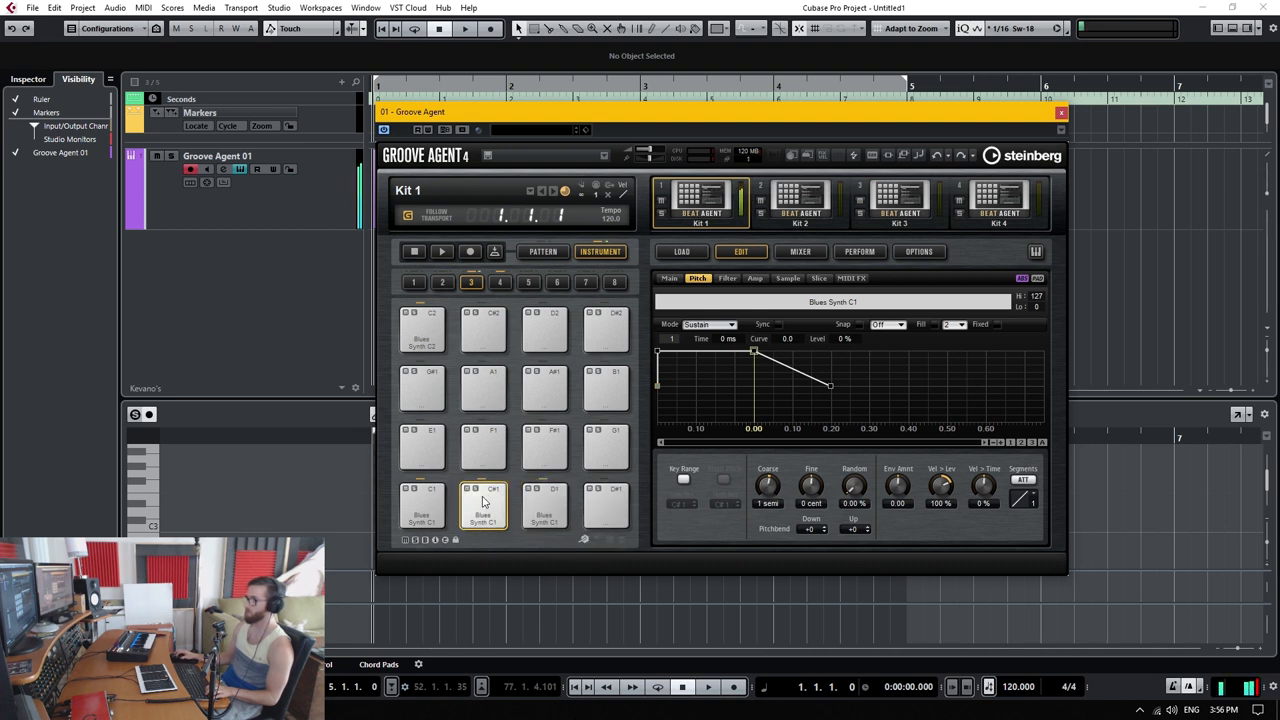
click(553, 500)
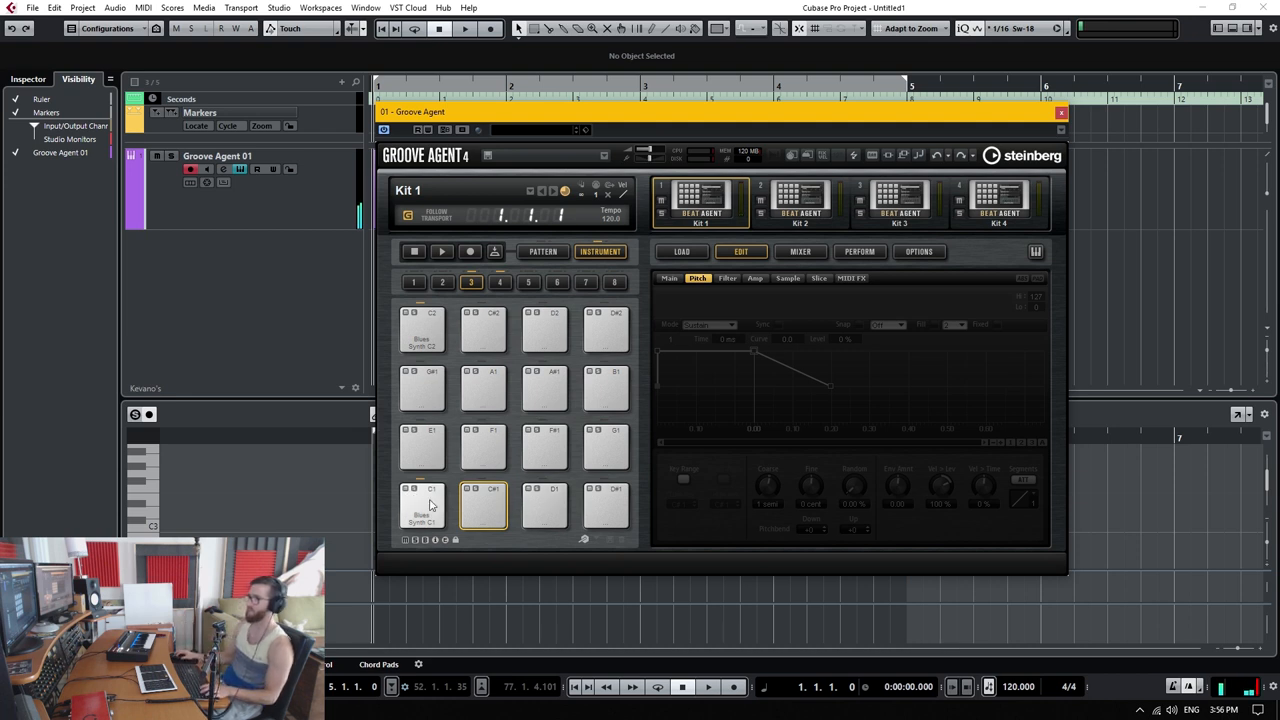
Enable Key Range on pad C1 and stretch its high key up to B1, filling the neighbouring pads.
click(684, 481)
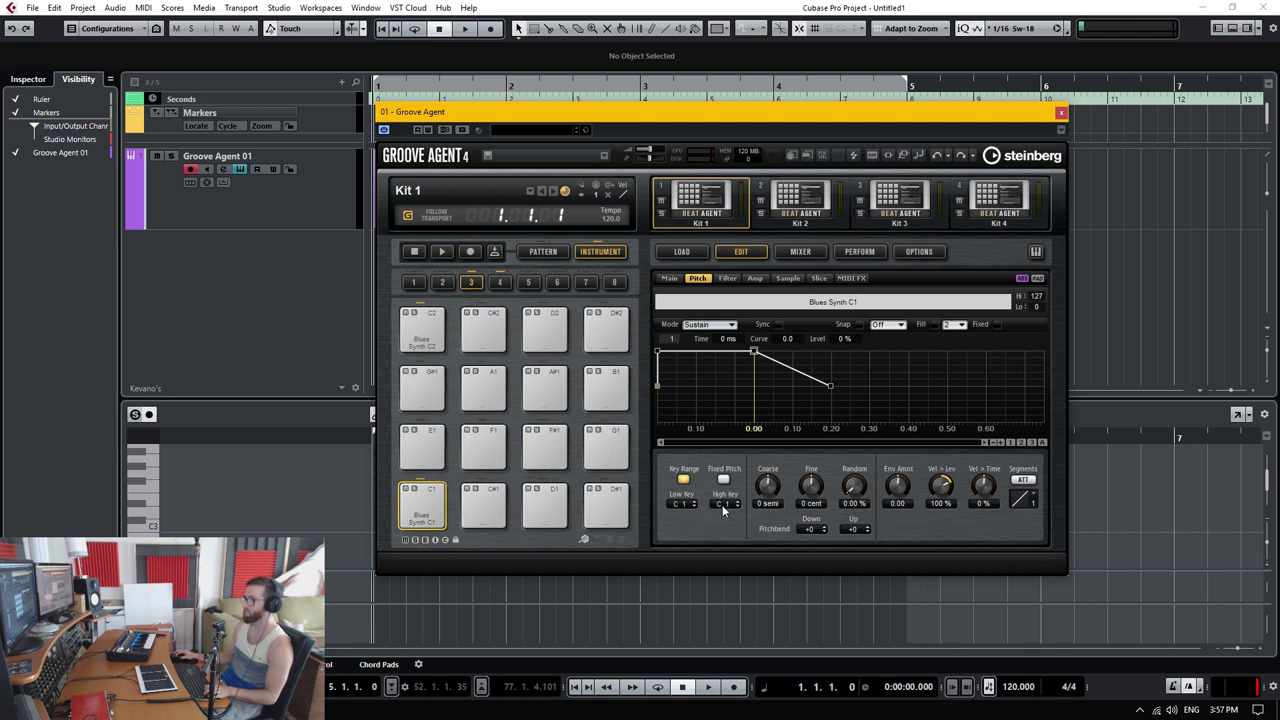
drag(727, 505, 729, 491)
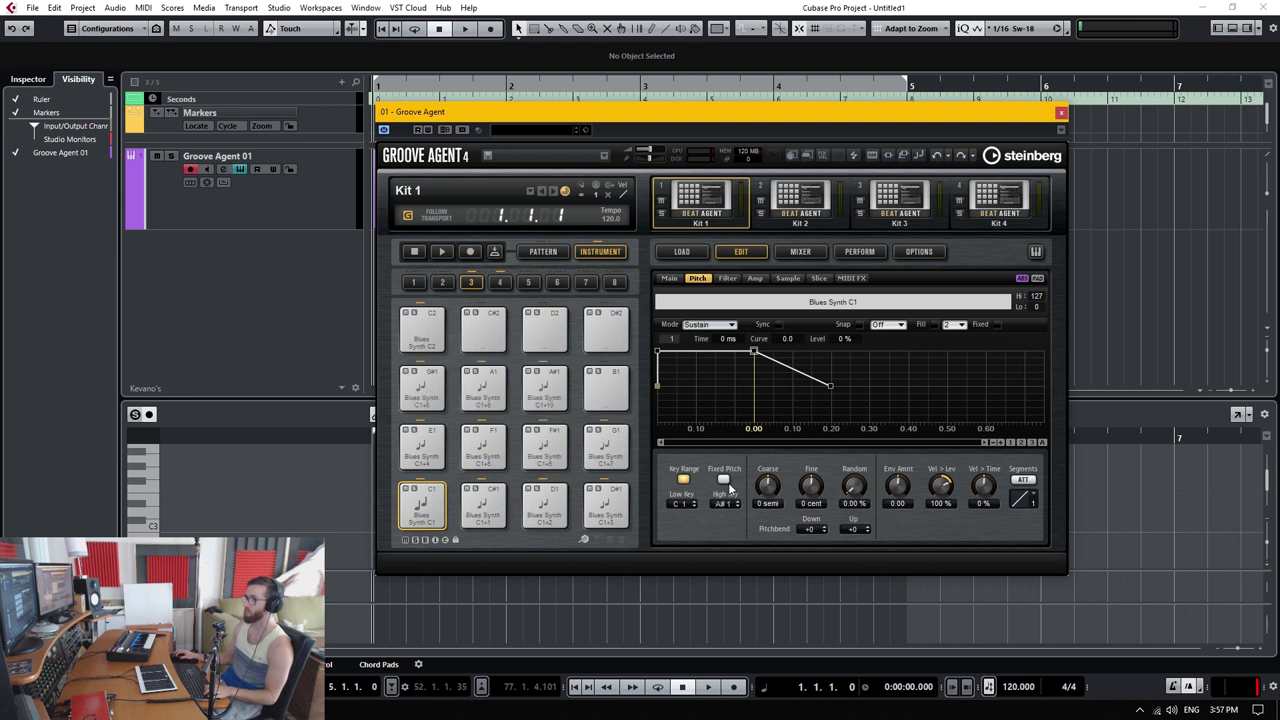
click(440, 397)
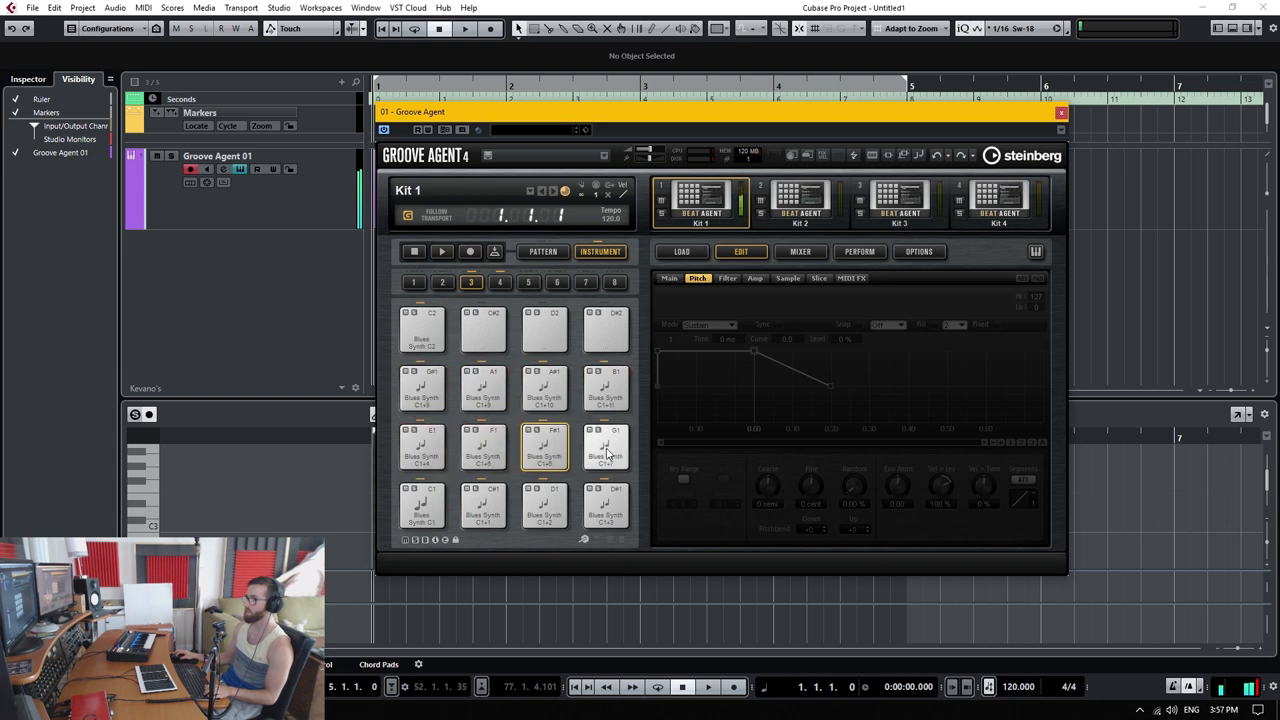
click(483, 505)
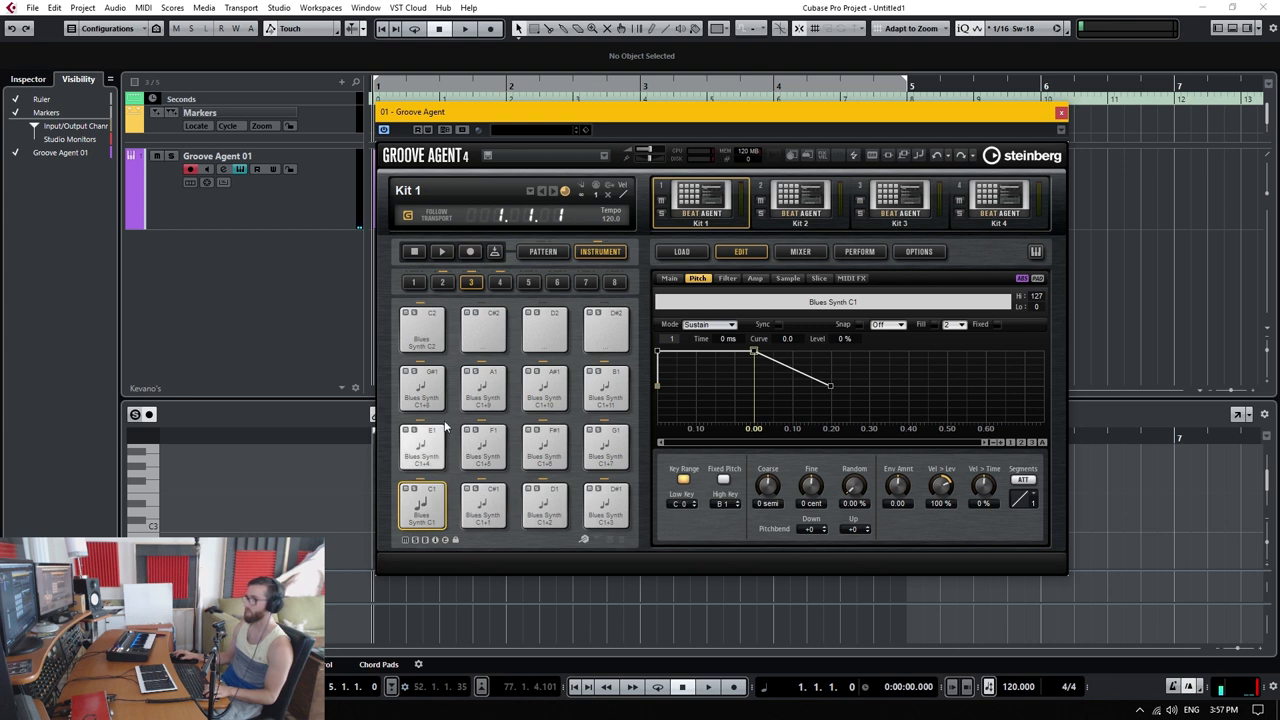
Audition the transposed copies in the lower pad bank and pad C1, then select the C2 pad.
click(442, 282)
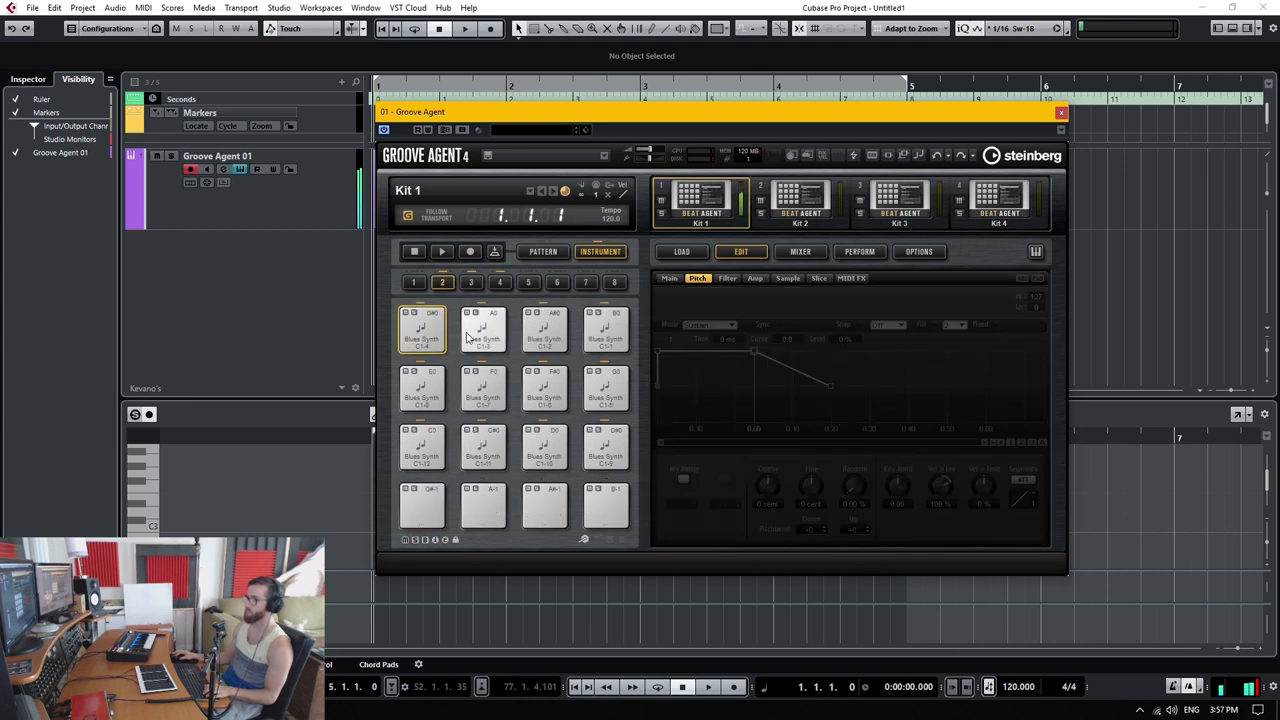
click(422, 445)
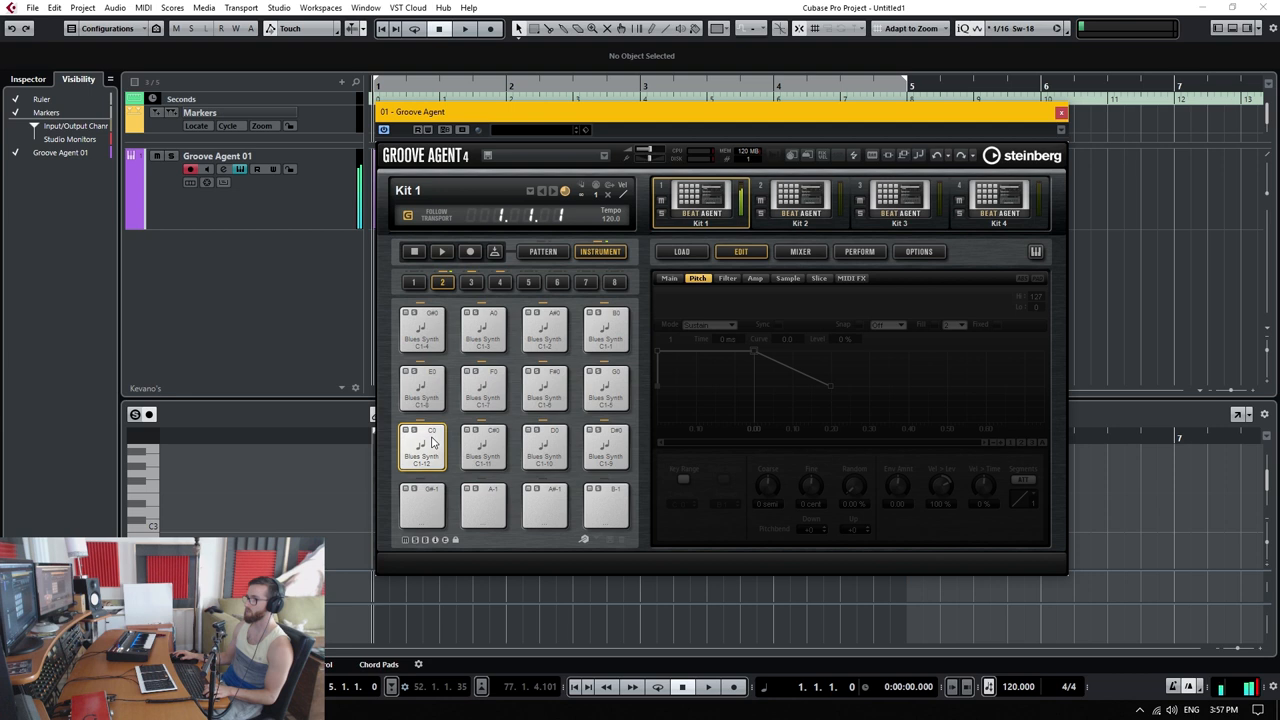
click(471, 282)
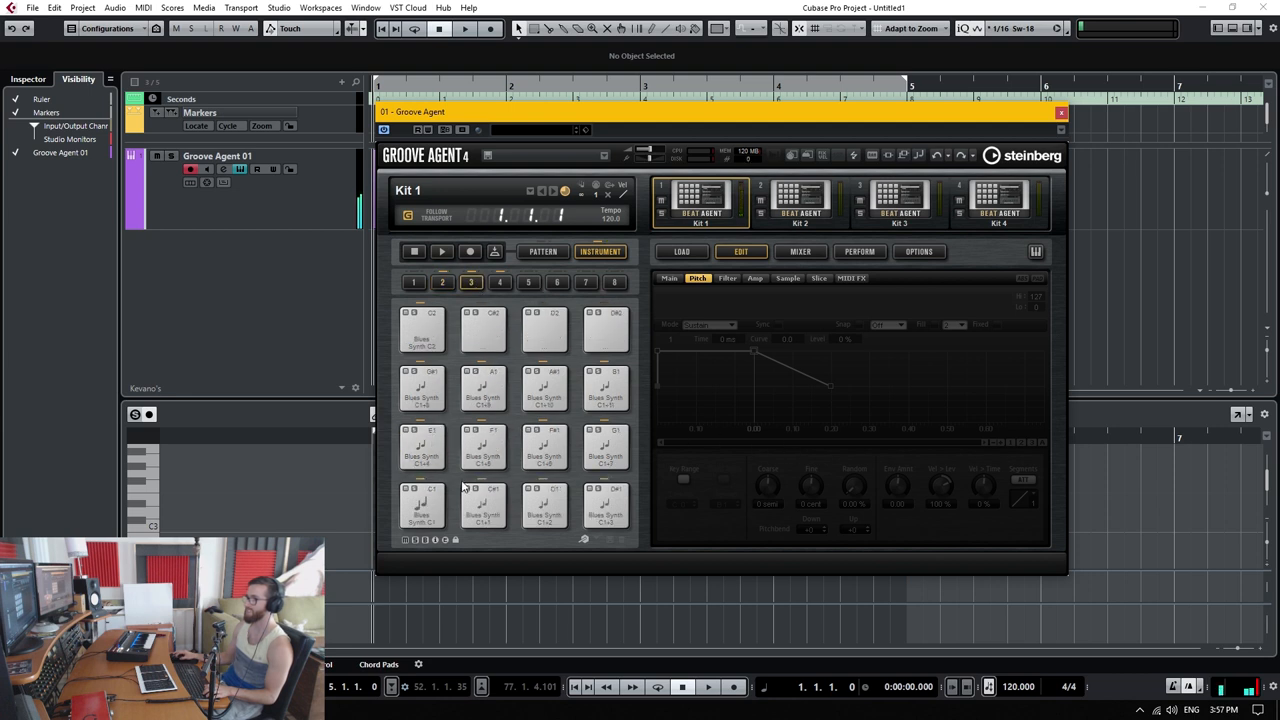
click(424, 505)
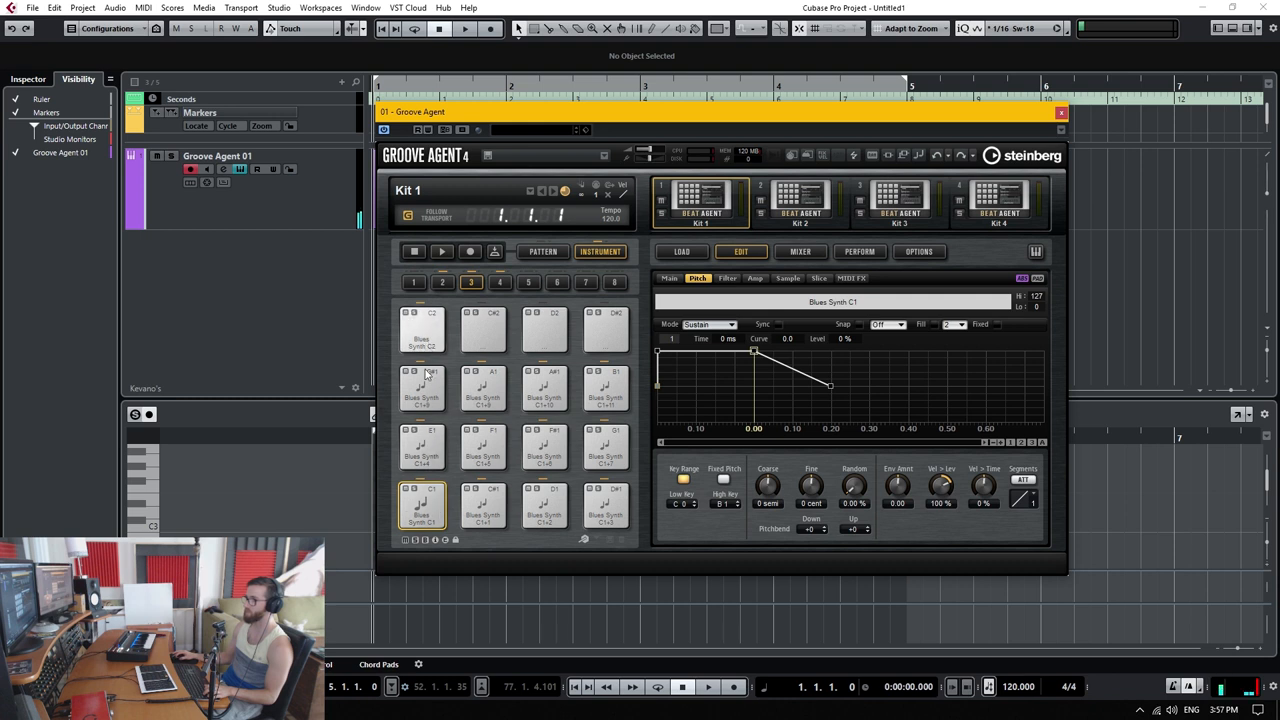
click(432, 502)
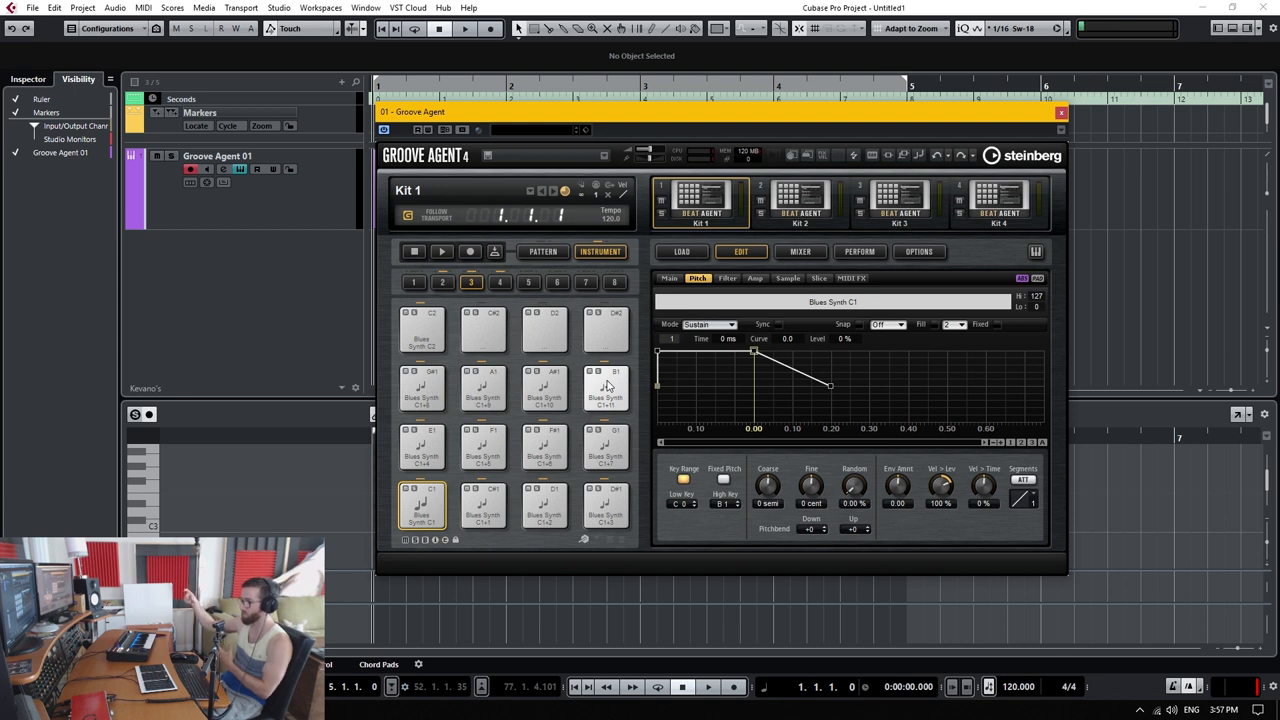
click(424, 330)
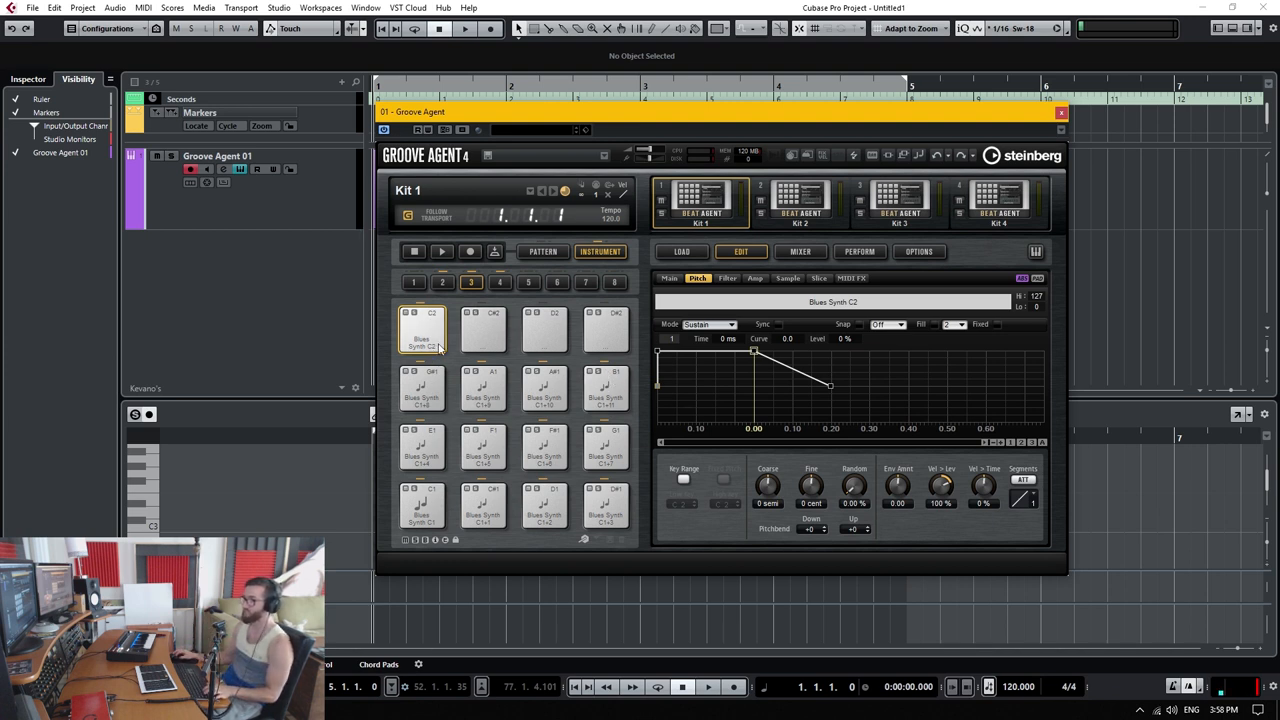
Lower the C1 sample's high key to G1.
click(421, 505)
drag(718, 505, 724, 519)
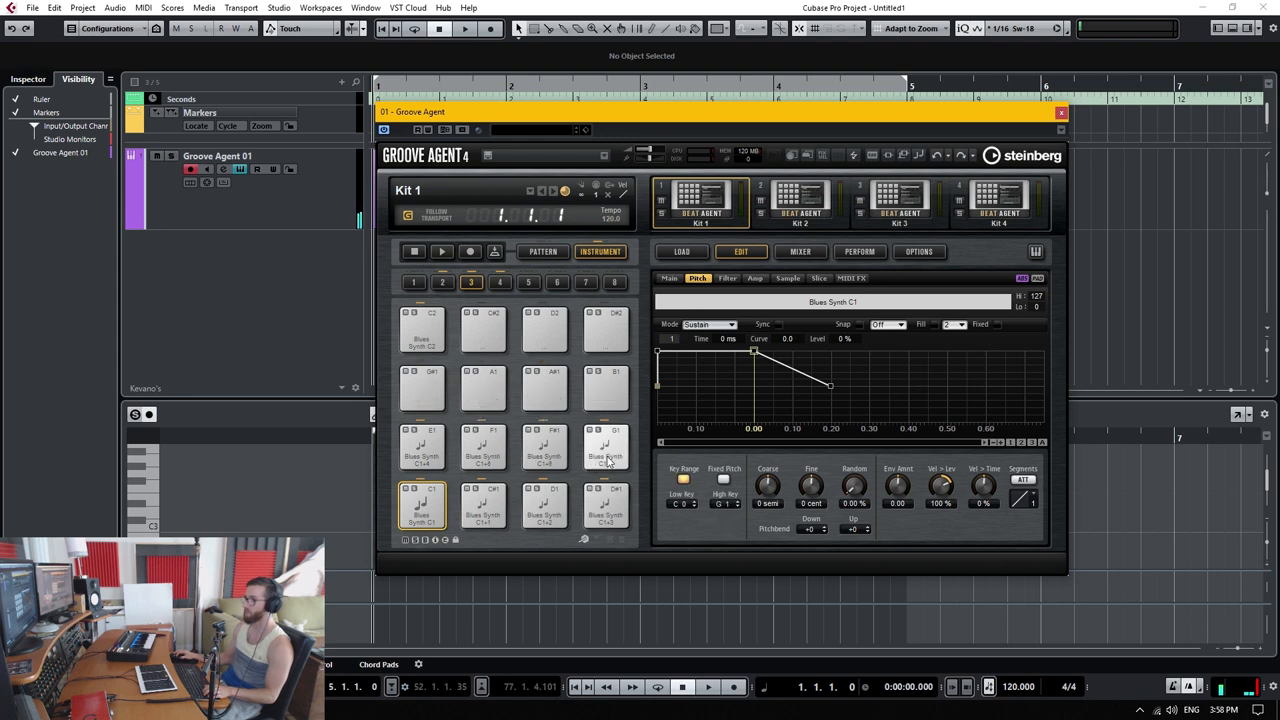
Enable Key Range on pad C2 spanning G#1 to E2 and verify both pads' ranges.
click(683, 480)
drag(680, 503, 682, 512)
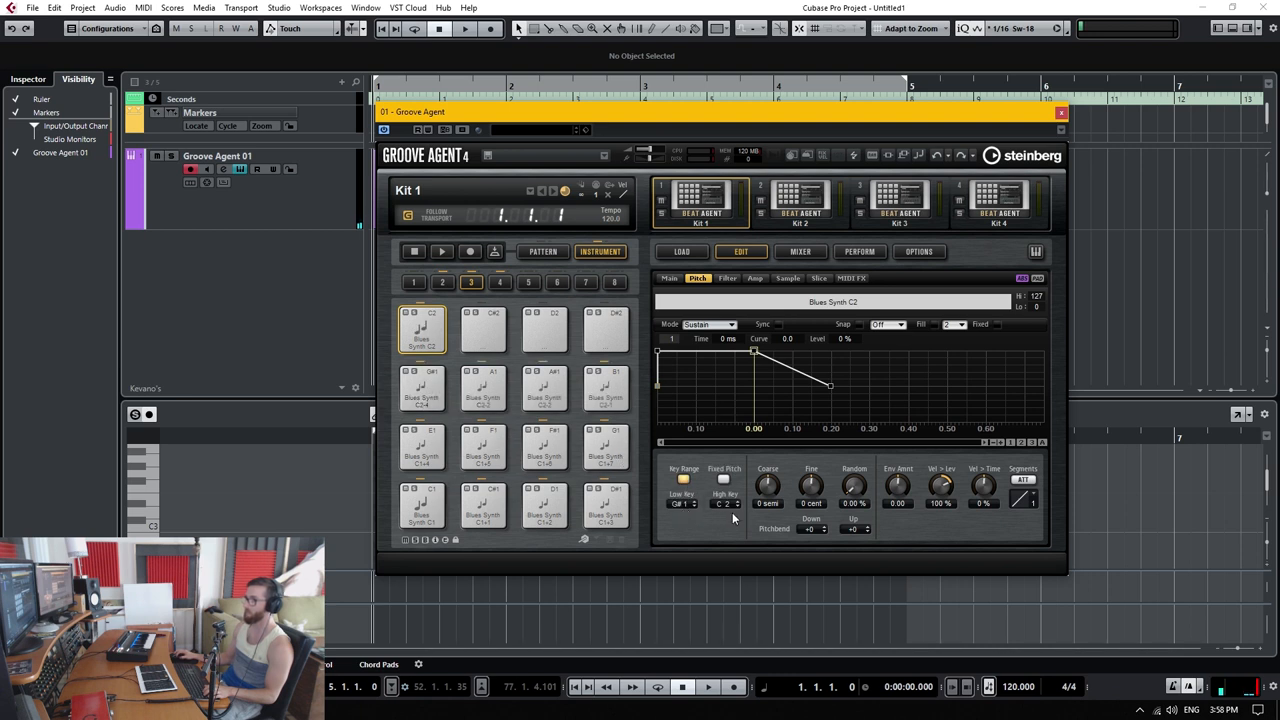
drag(729, 506, 729, 500)
click(422, 506)
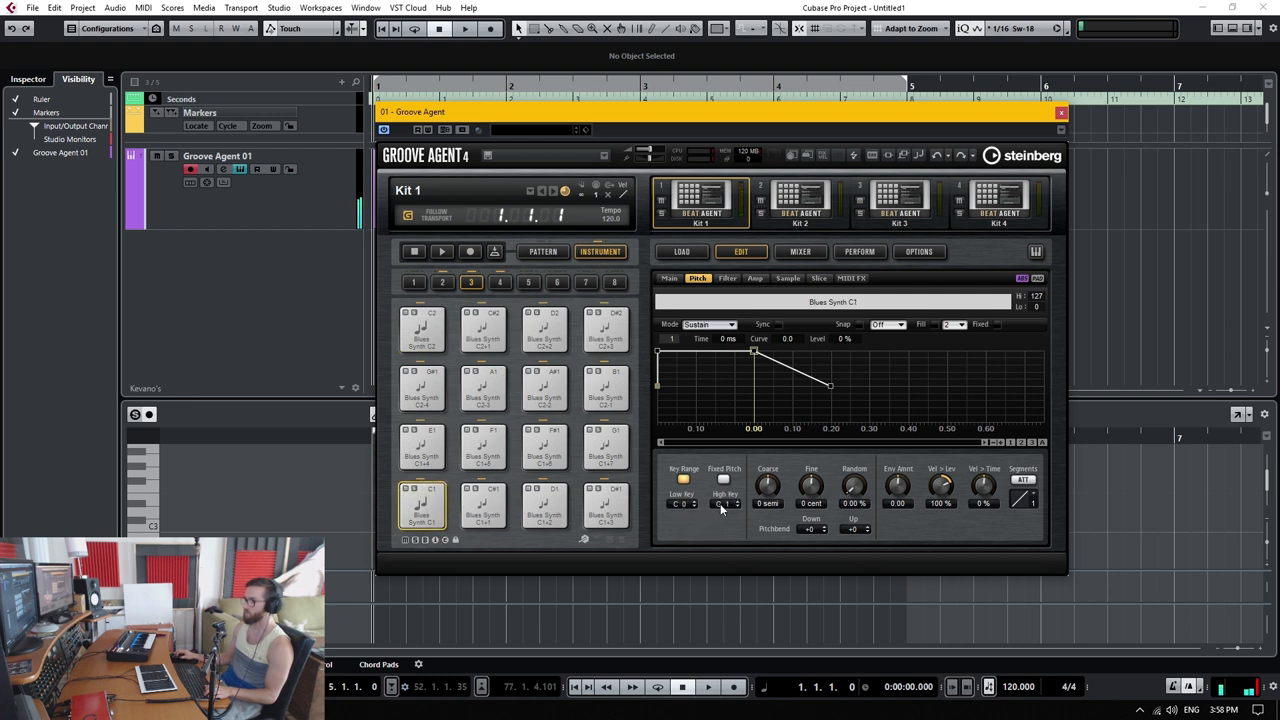
key(Up)
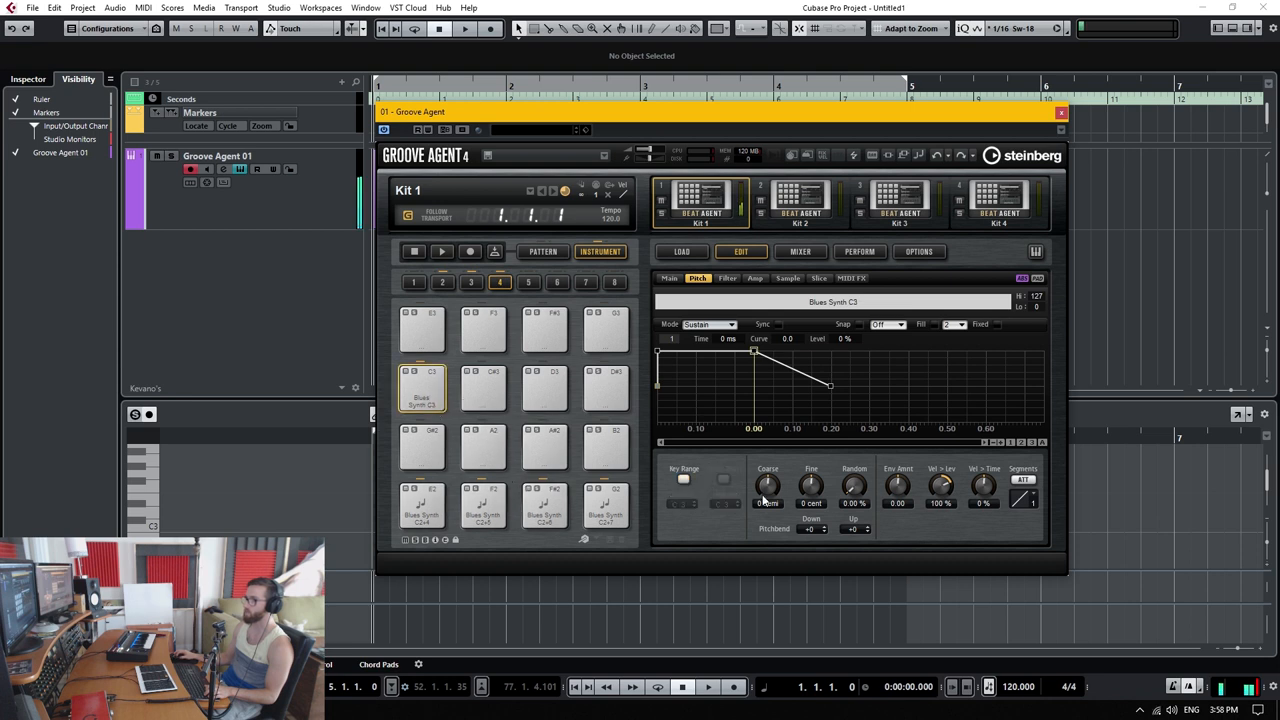
Enable Key Range on pad C3 from G#2 up to C5 and audition it.
click(686, 481)
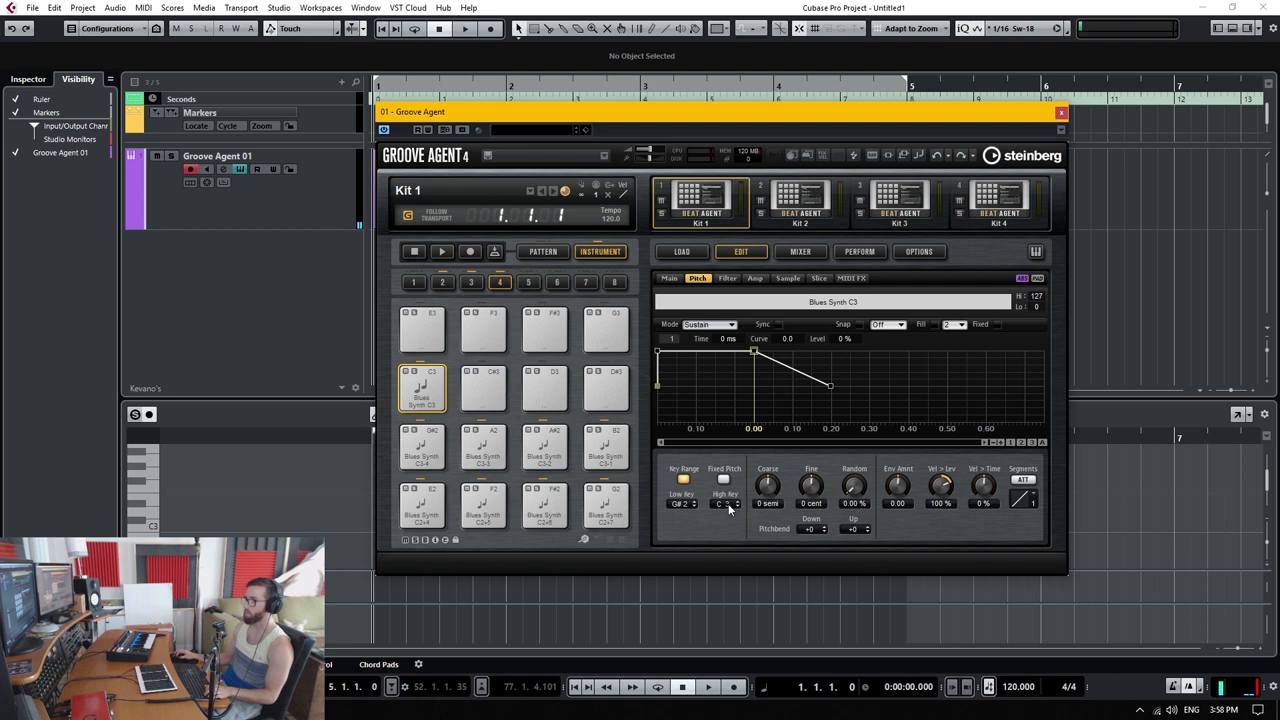
drag(729, 508, 729, 485)
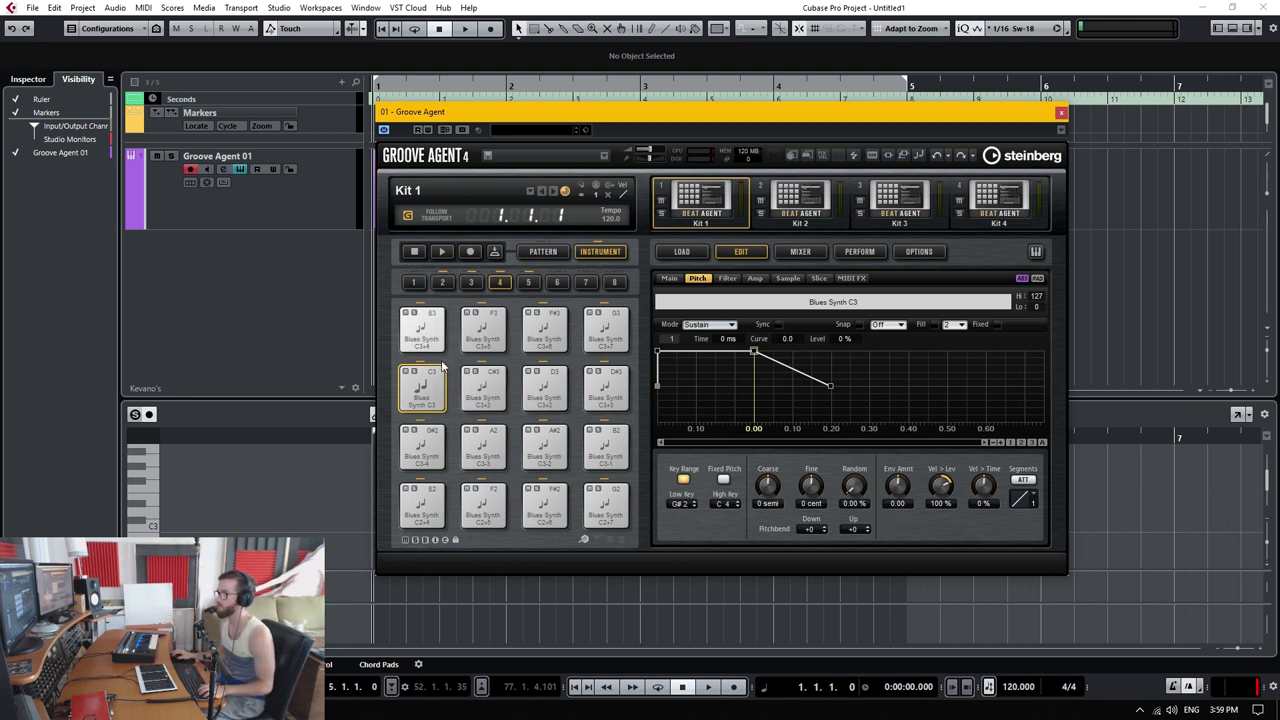
click(422, 388)
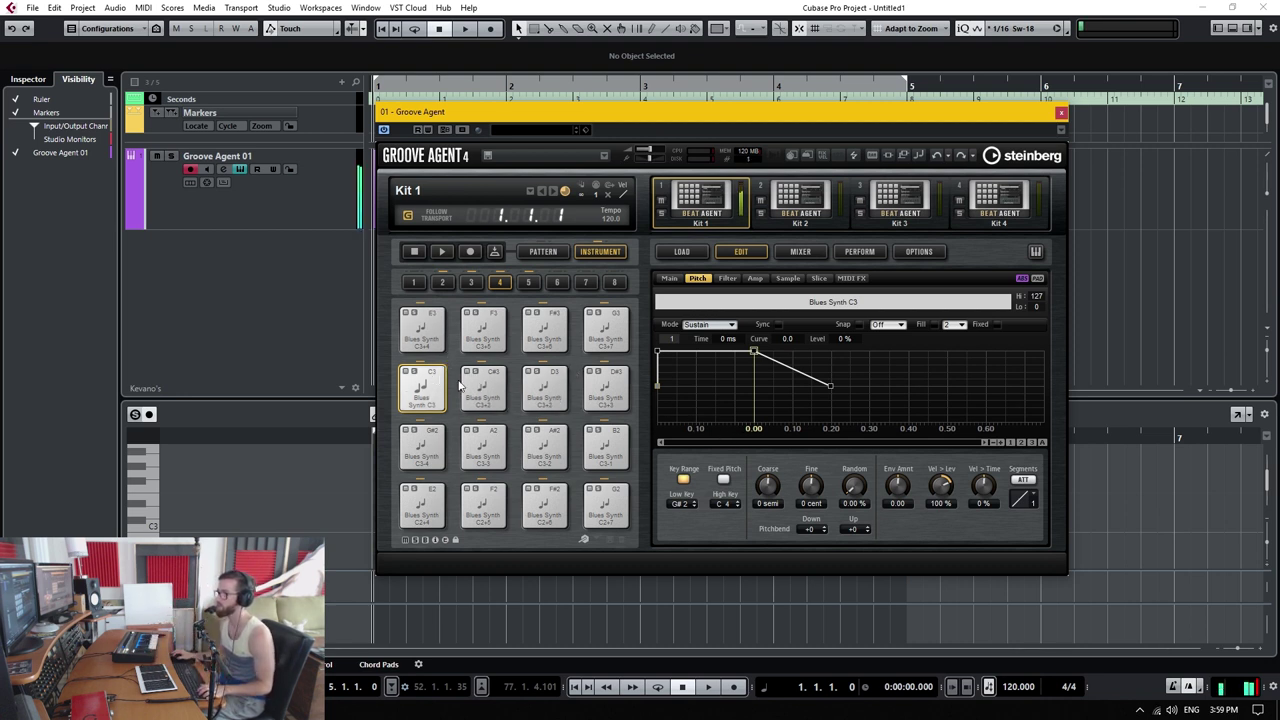
click(736, 500)
scroll(731, 480, up, 4)
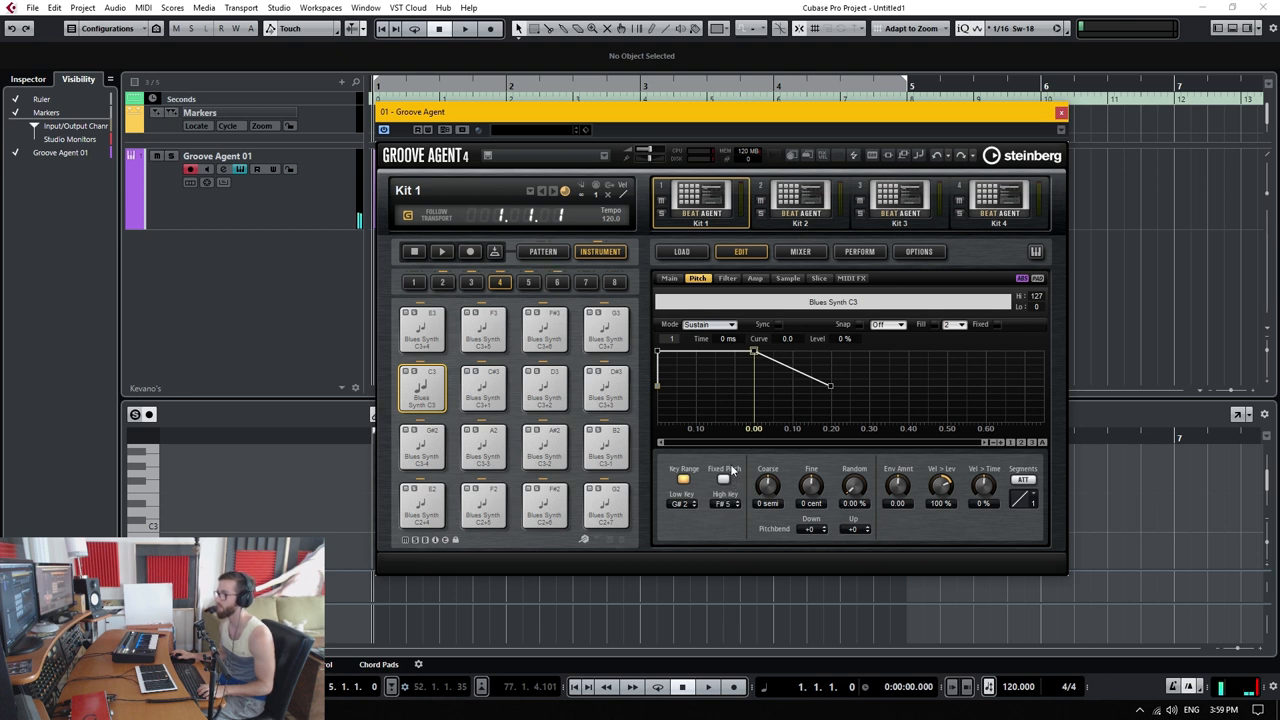
scroll(731, 468, up, 2)
scroll(738, 475, down, 5)
scroll(740, 485, down, 5)
scroll(740, 488, up, 3)
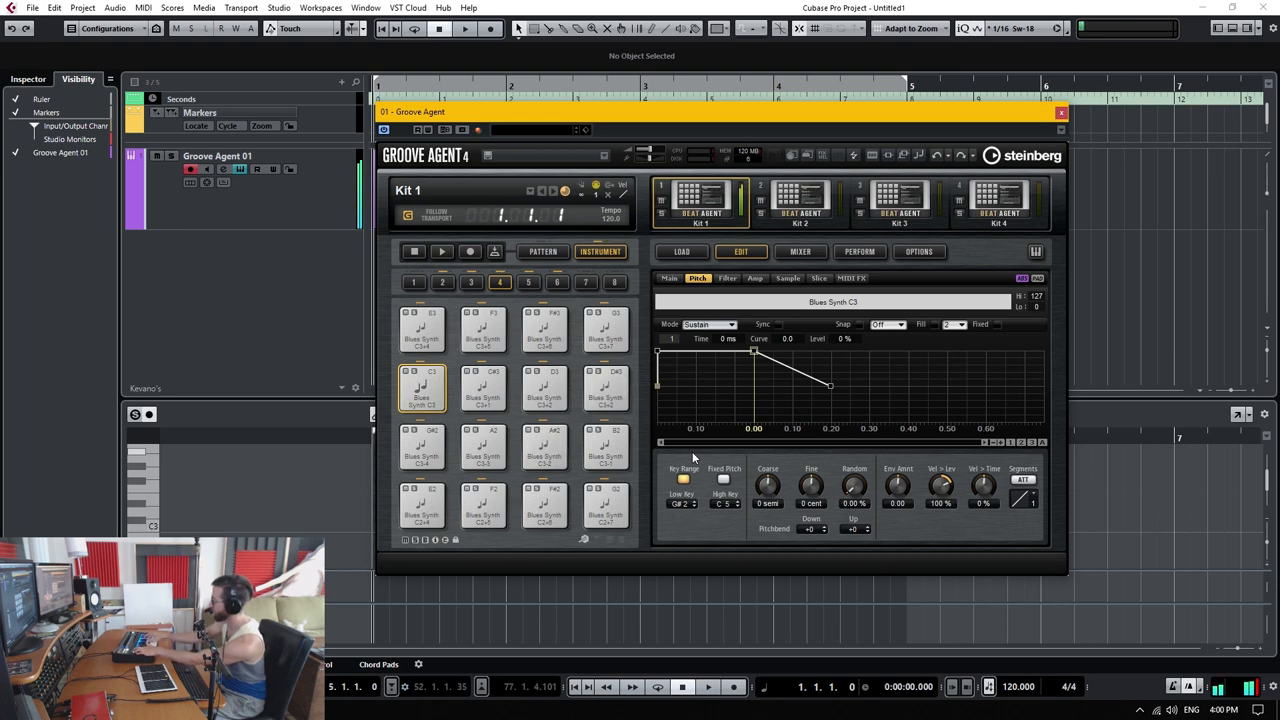
click(681, 251)
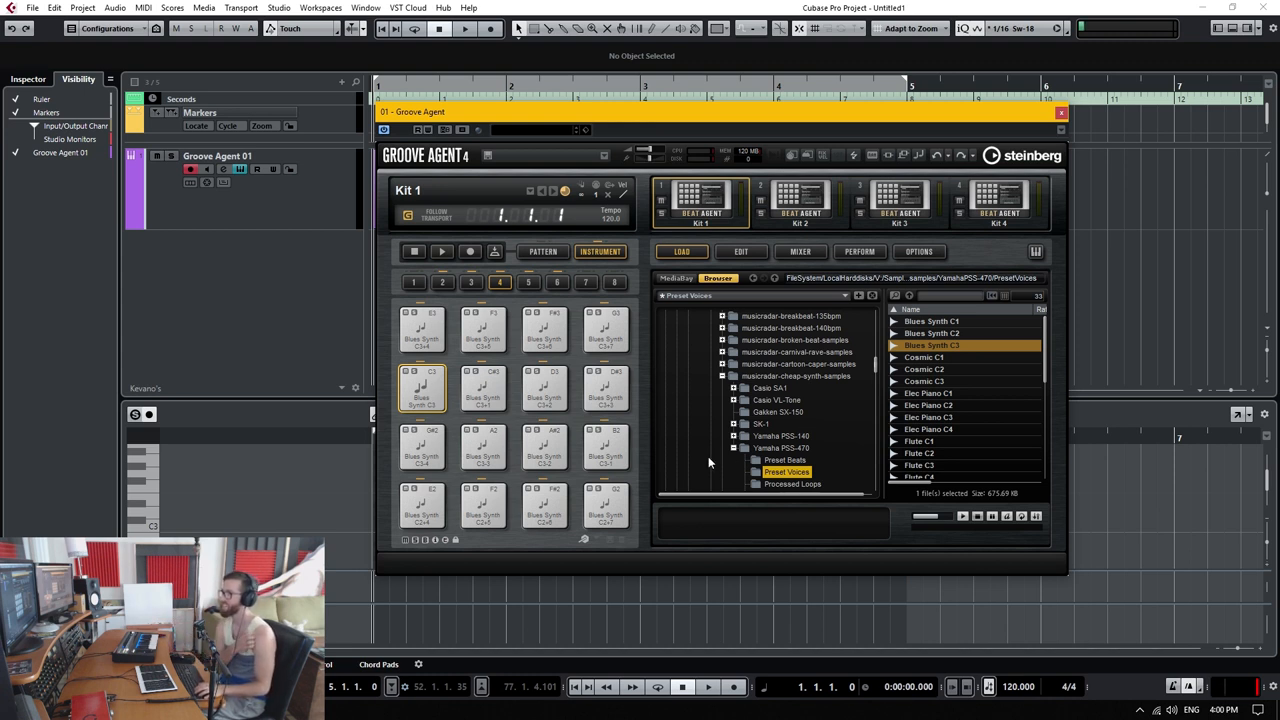
scroll(820, 418, up, 1)
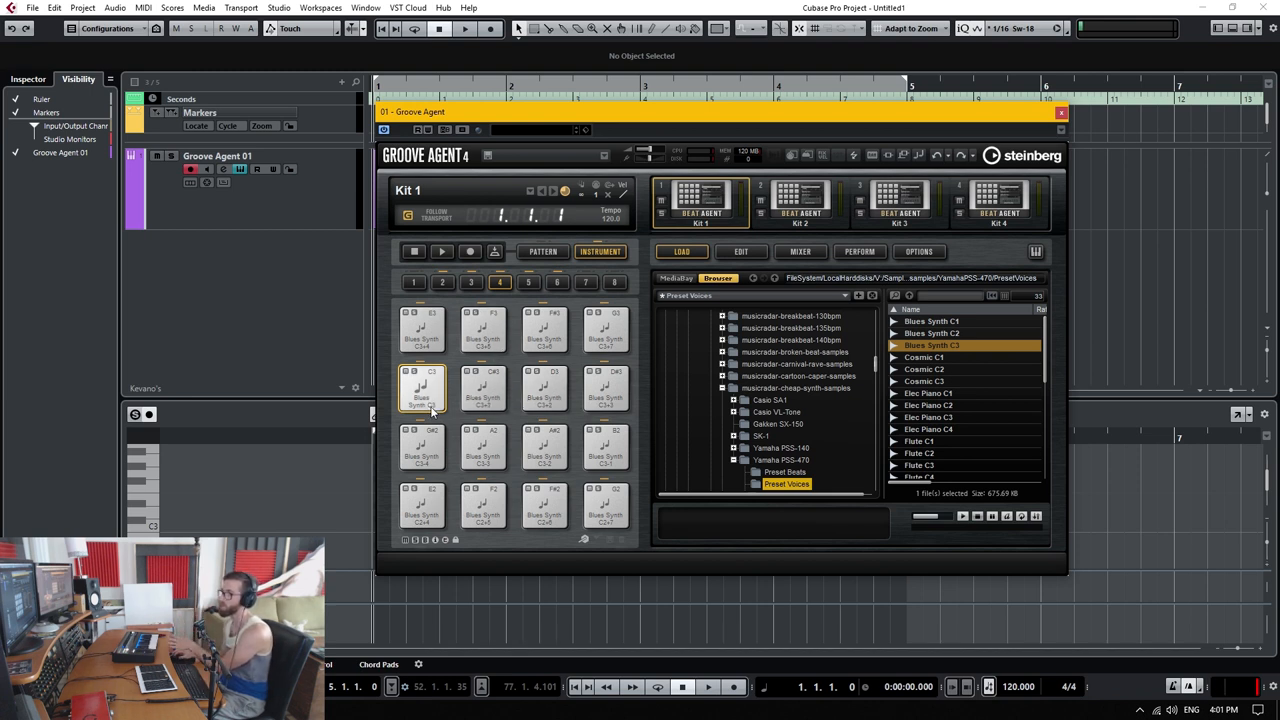
Switch to the kit's mixer page.
click(797, 250)
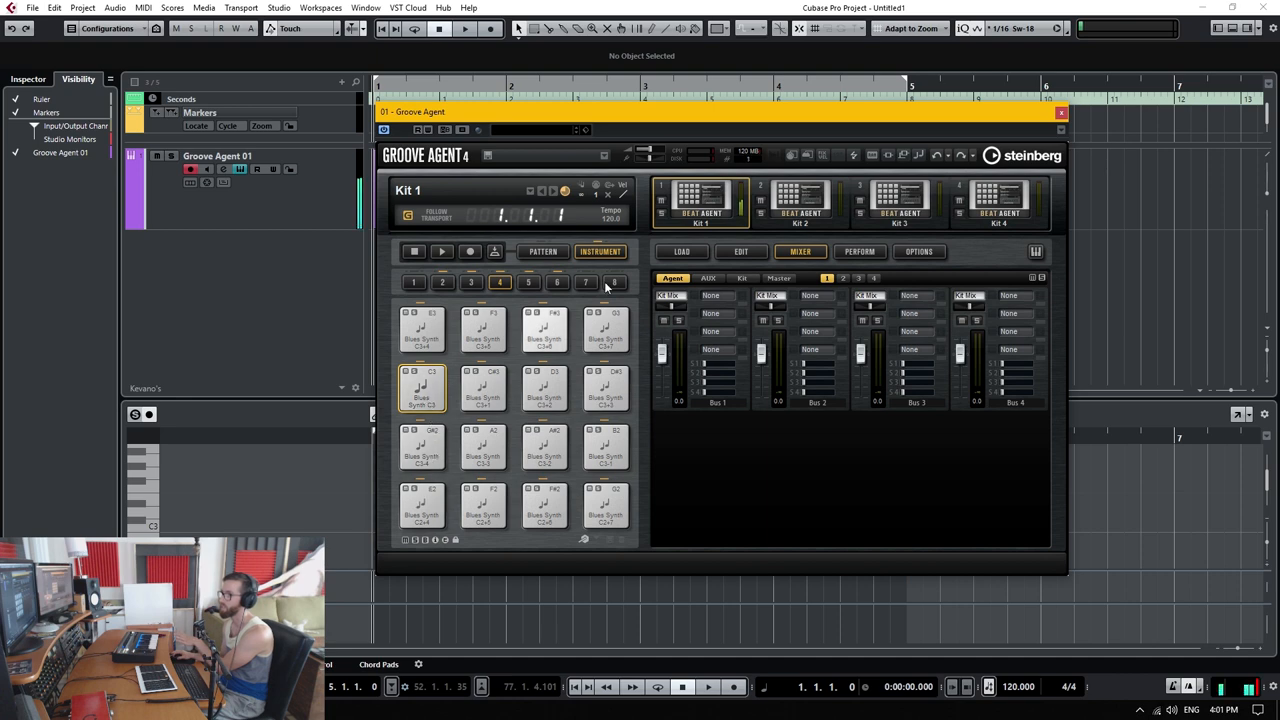
Review the C3 pad's options on the sample edit page without changing them.
click(741, 251)
click(668, 278)
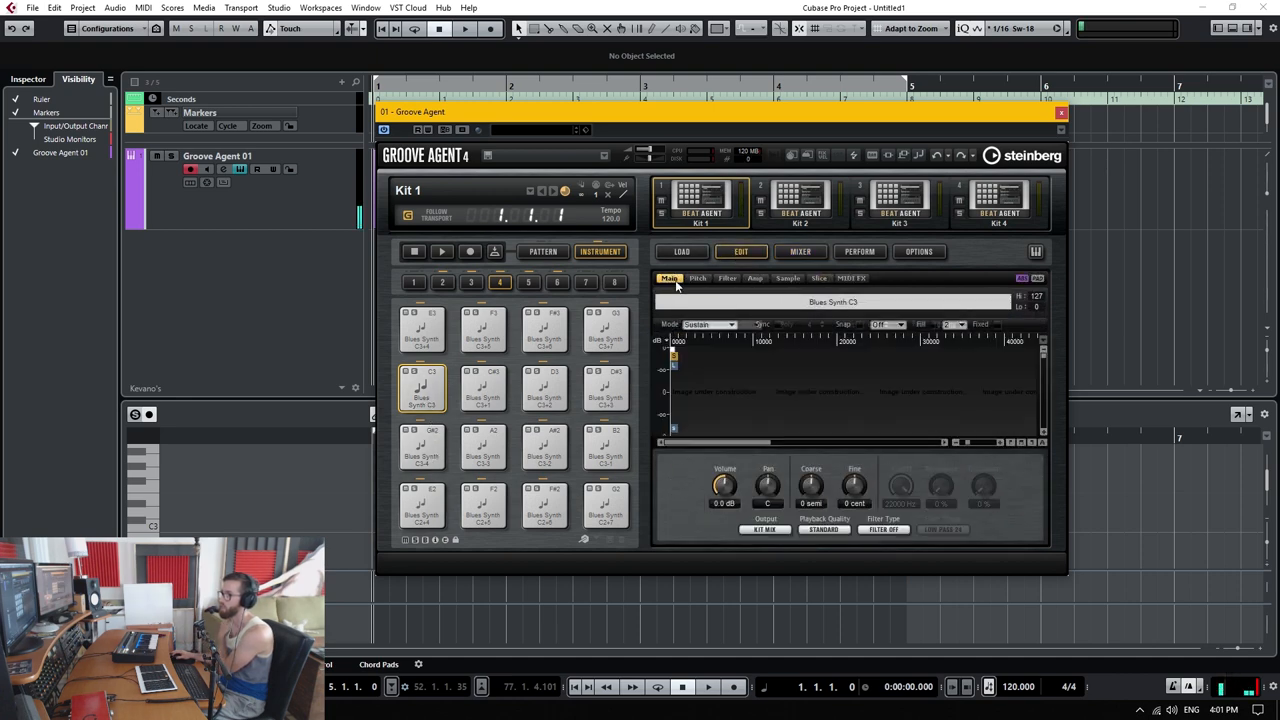
right_click(440, 380)
mouse_move(495, 411)
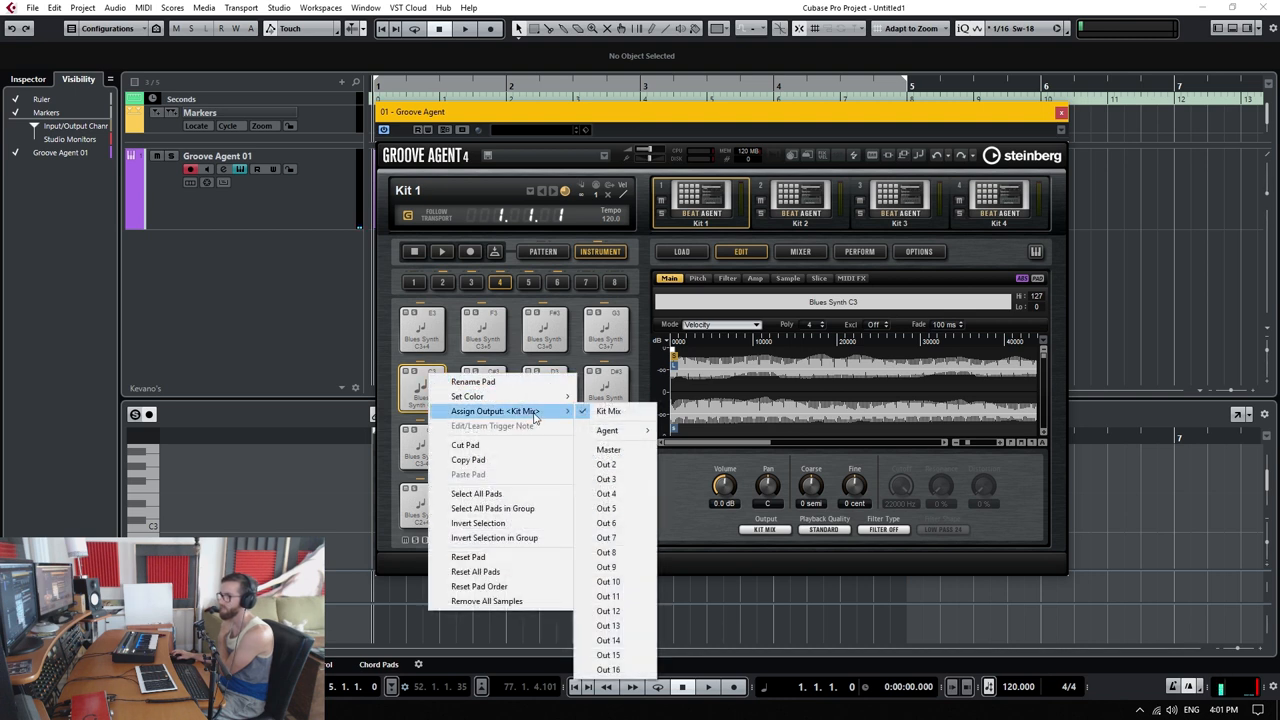
click(609, 412)
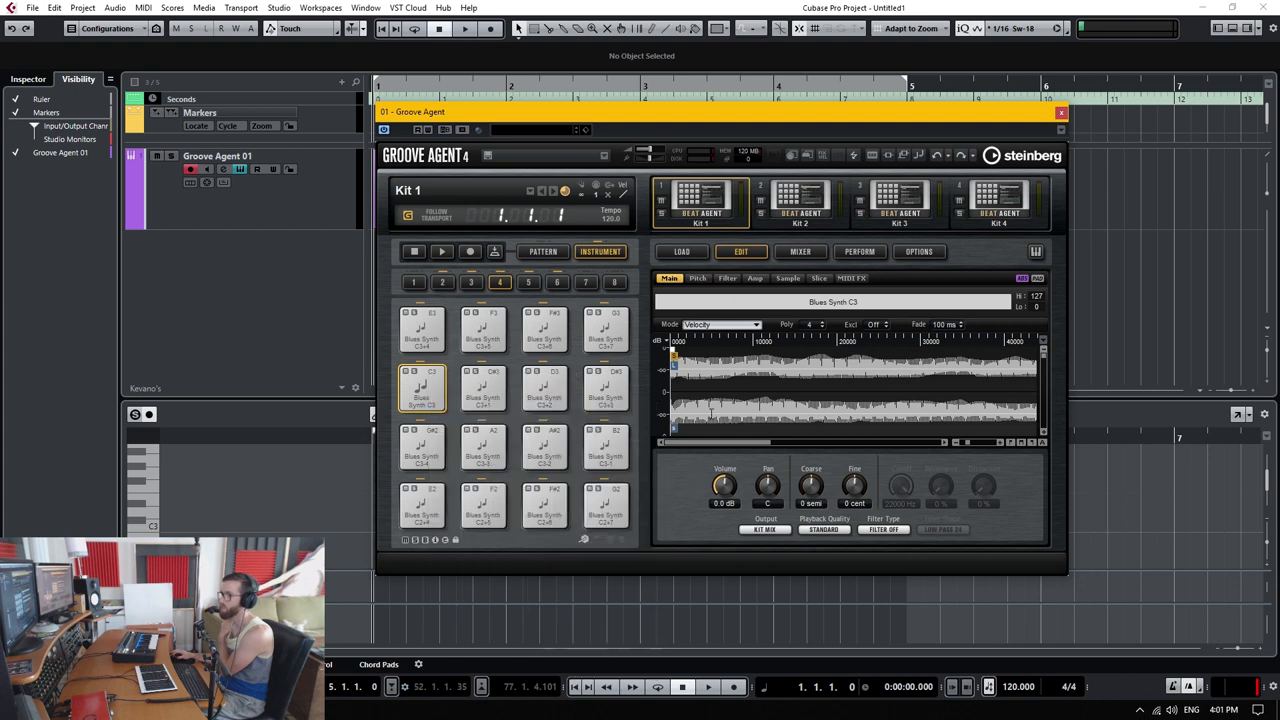
Insert Studio EQ on the Kit 1 channel and adjust the second band's gain and frequency.
click(809, 256)
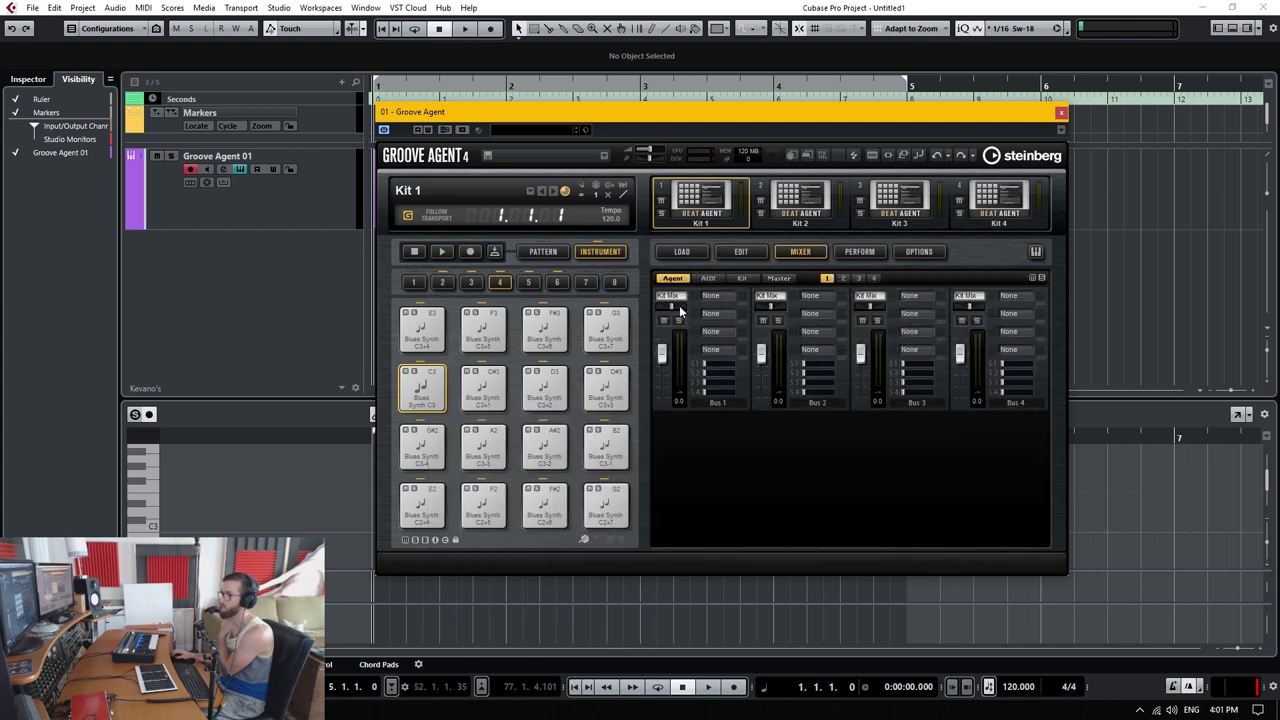
click(713, 297)
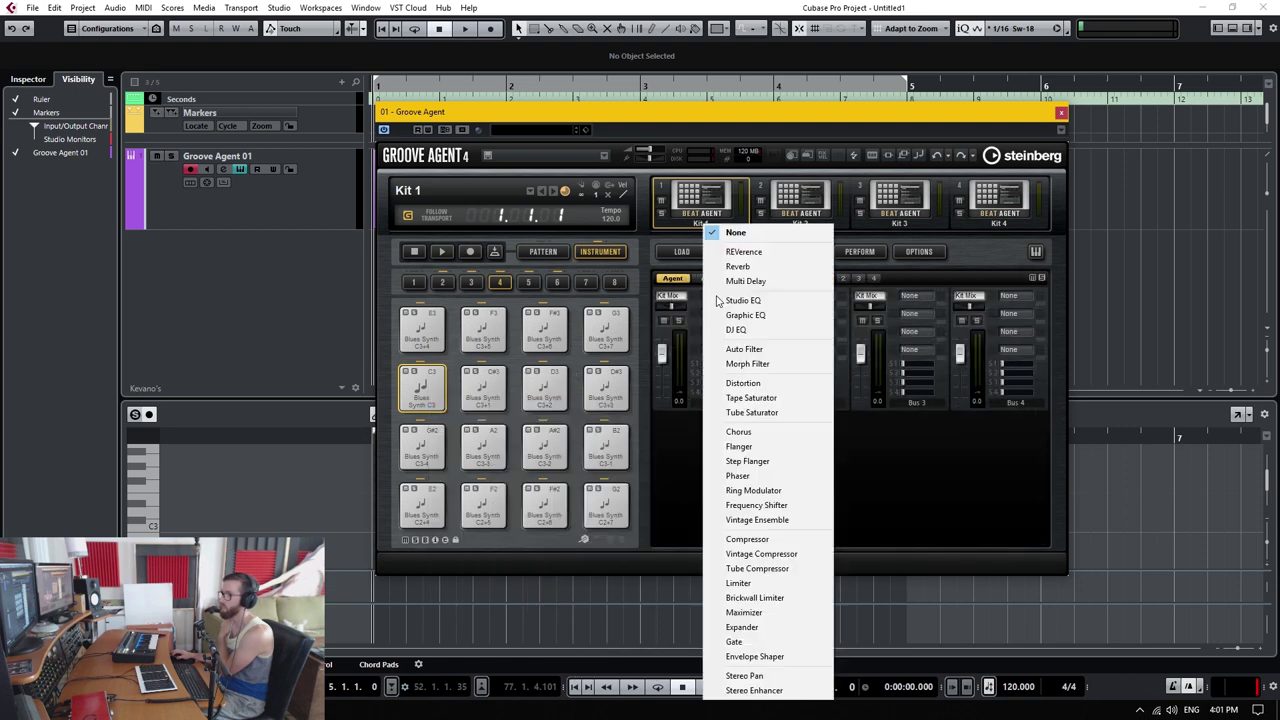
click(789, 302)
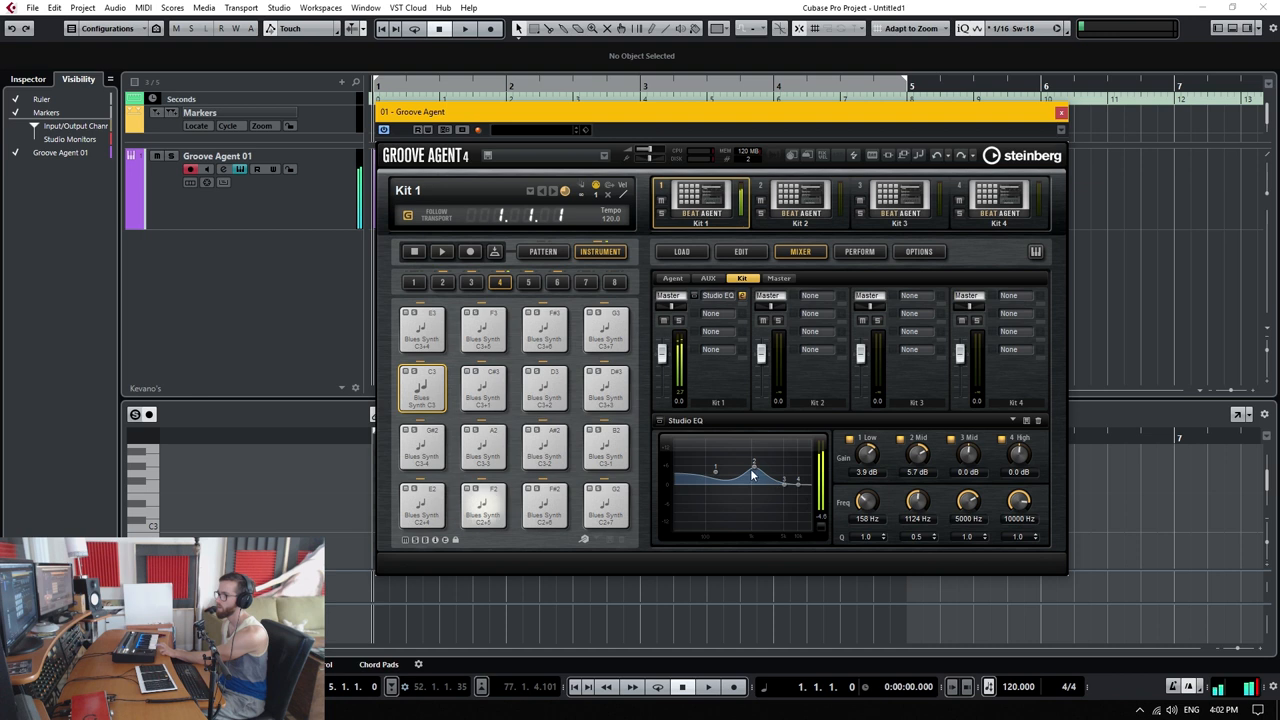
drag(754, 466, 792, 475)
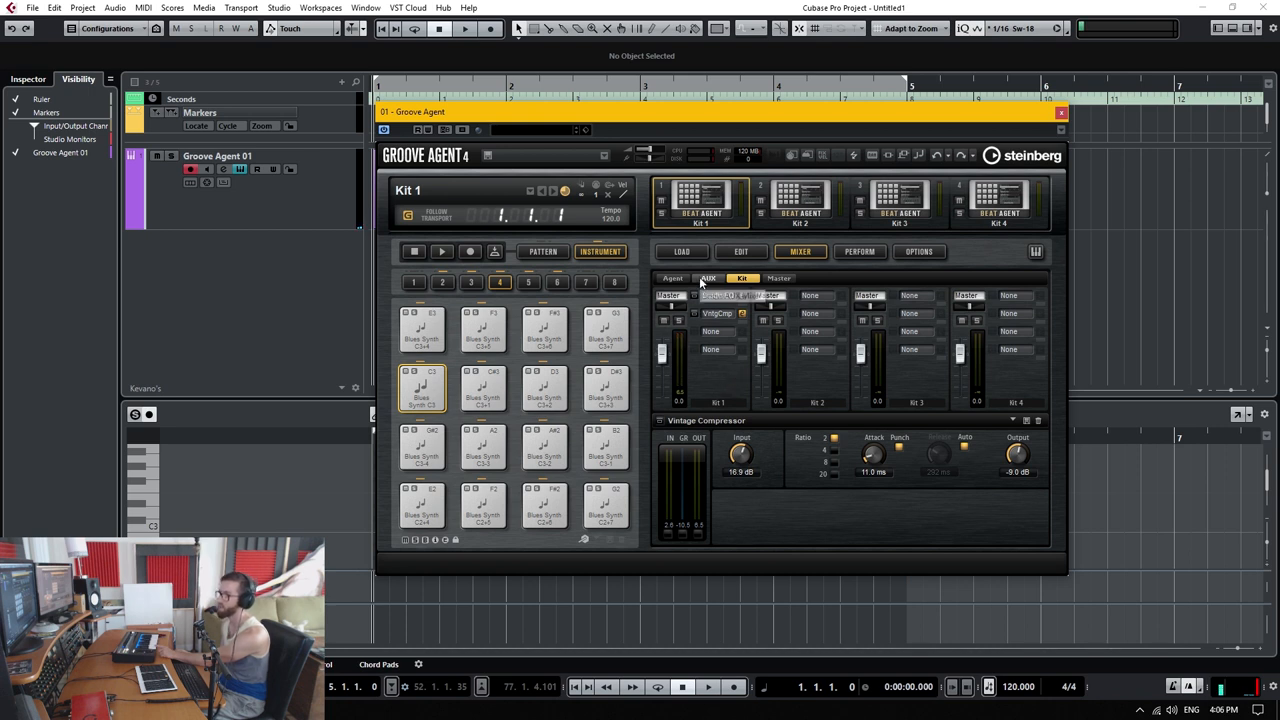
Route the C3 pad and the top-left pad outputs to agent Bus 1.
right_click(428, 392)
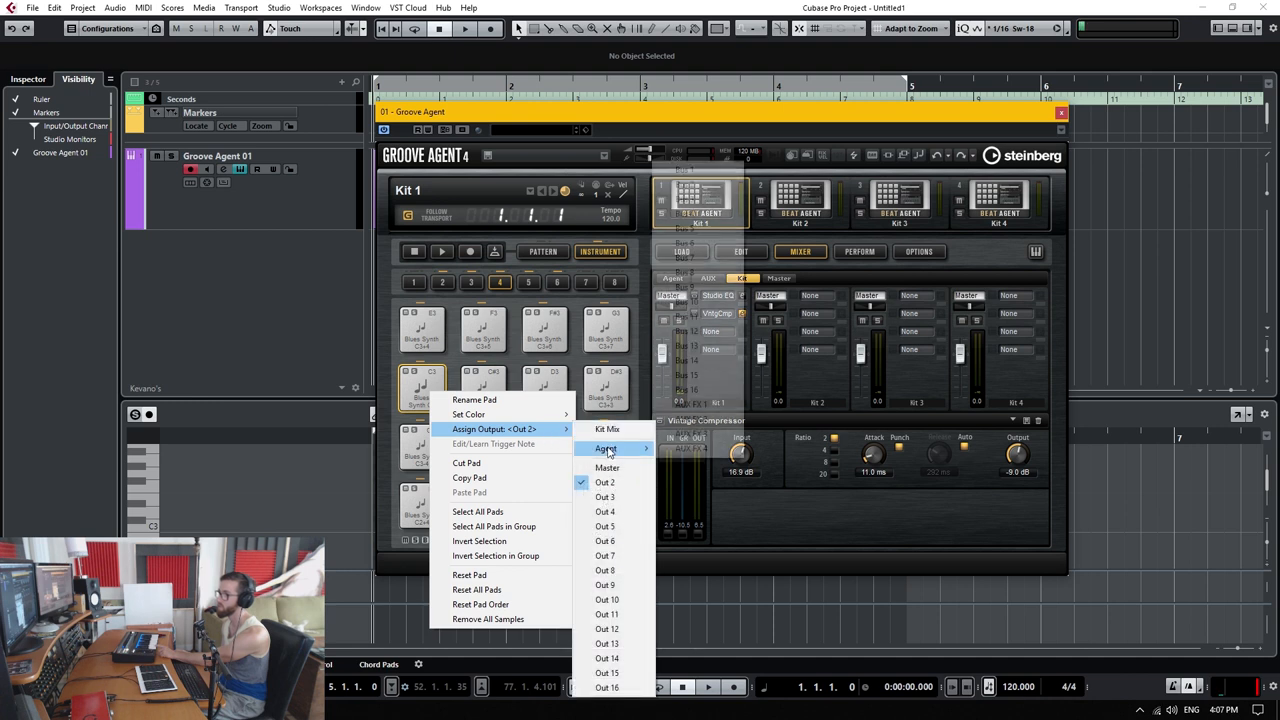
mouse_move(607, 448)
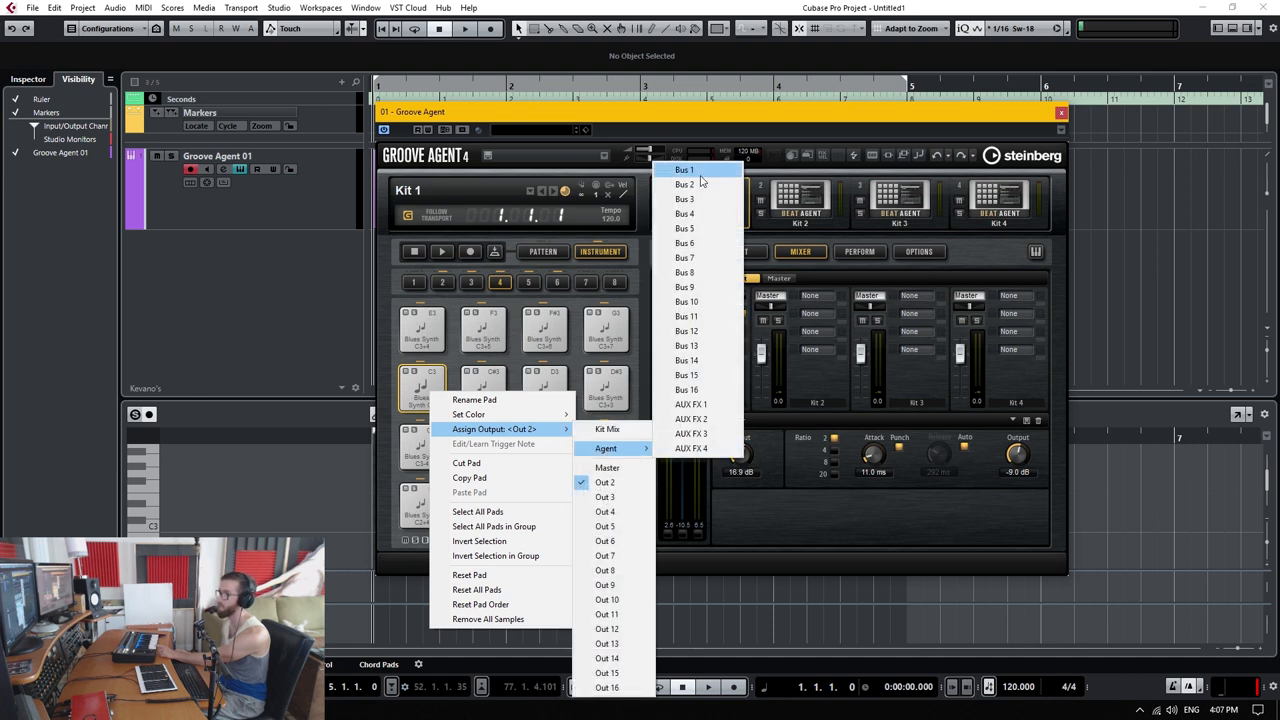
click(690, 170)
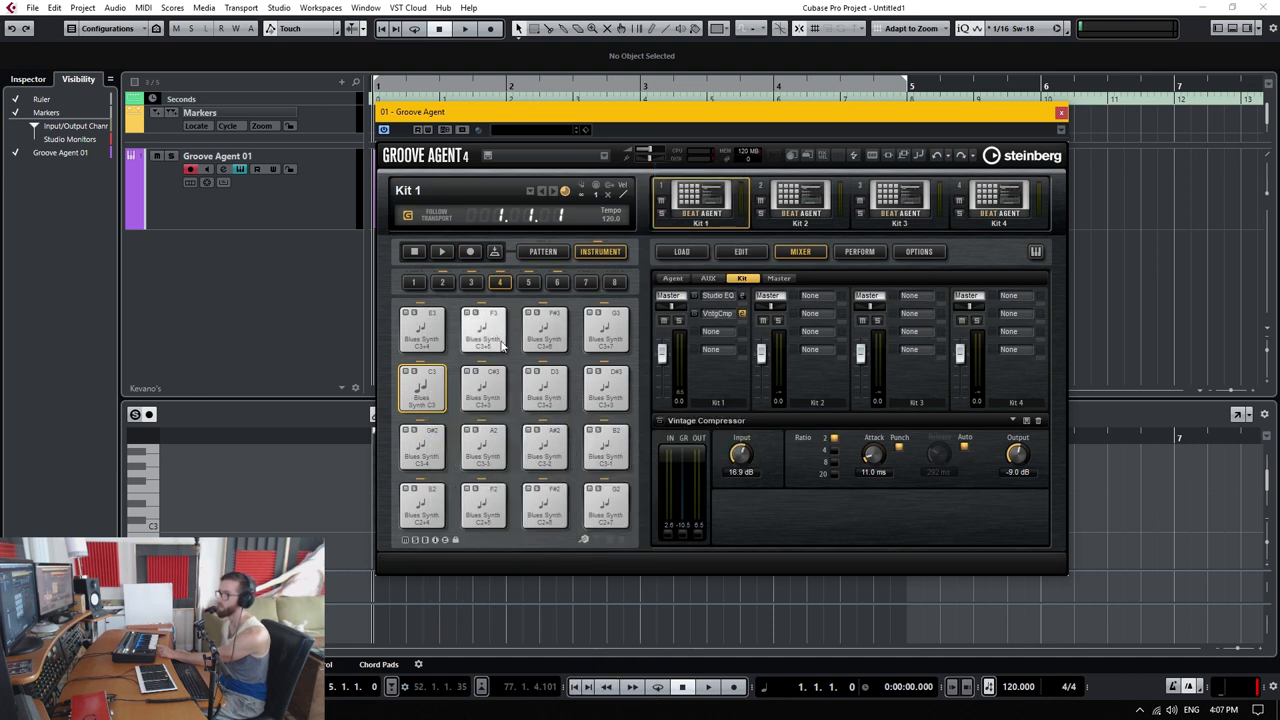
click(468, 378)
click(421, 330)
right_click(436, 348)
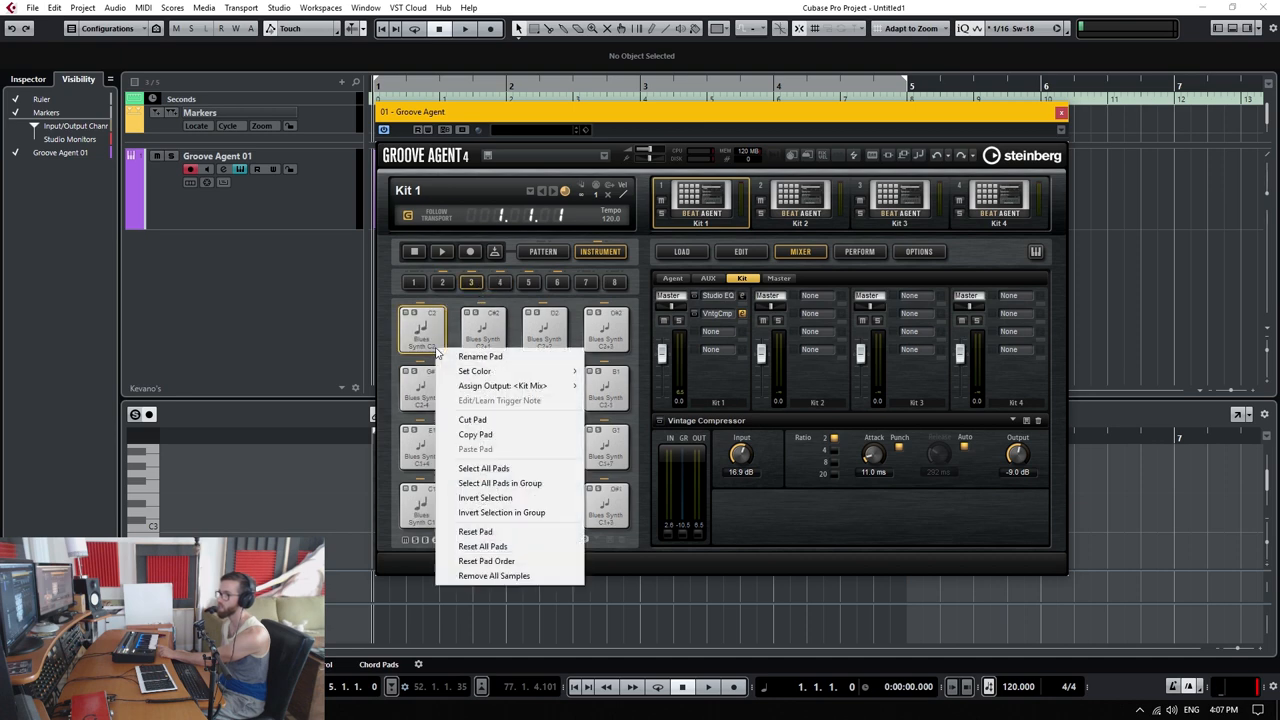
mouse_move(615, 405)
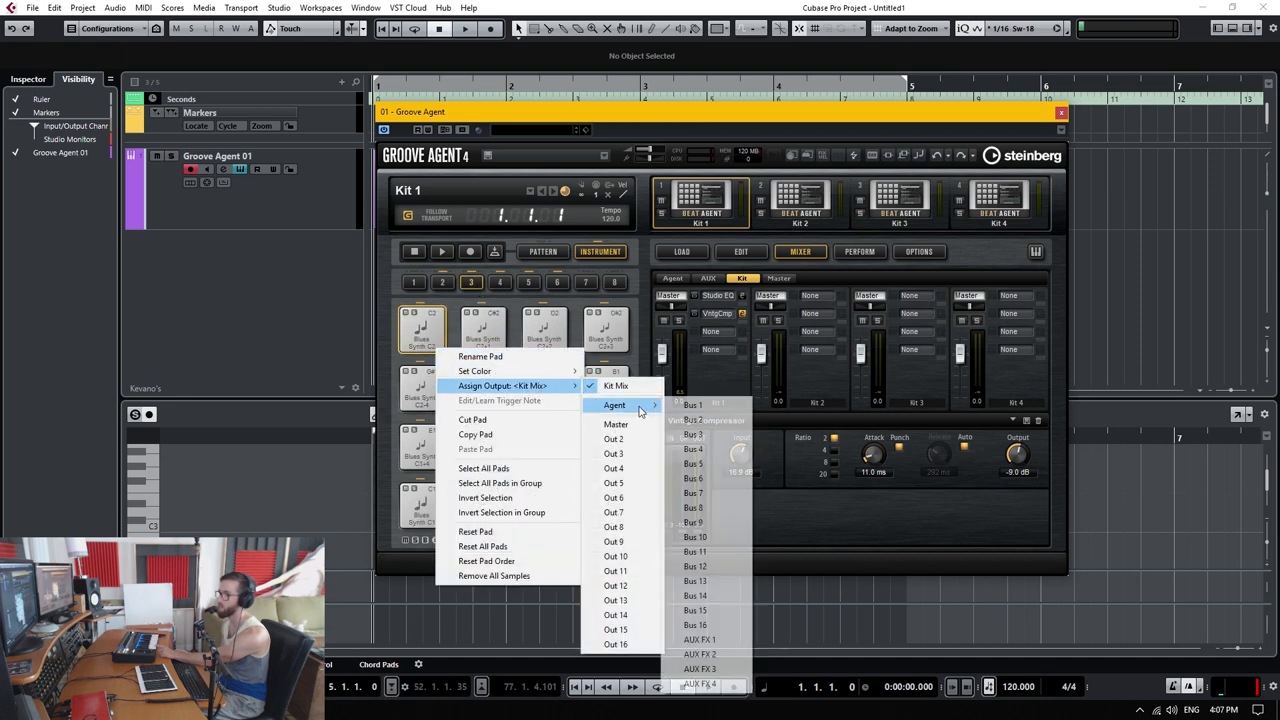
click(700, 412)
Route the pads in group 2, including C1, to agent Bus 1 and show the agent bus mixer.
click(442, 281)
click(421, 330)
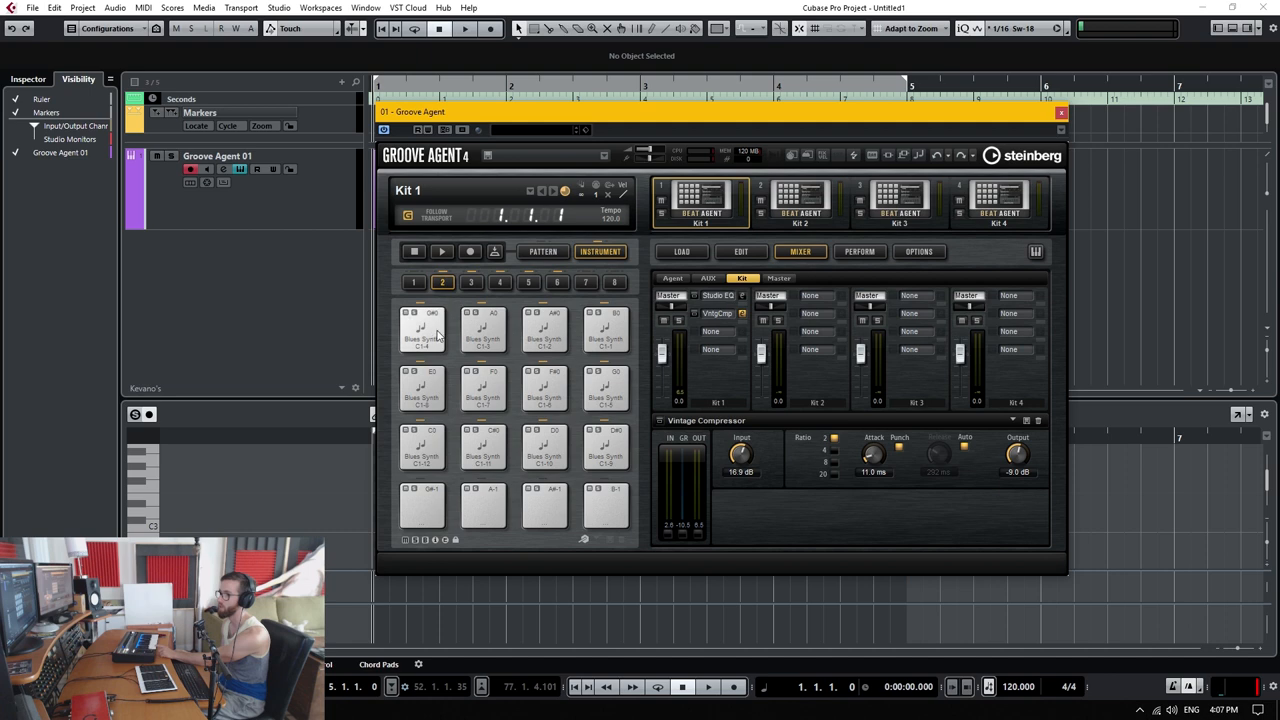
right_click(432, 330)
right_click(417, 395)
right_click(421, 448)
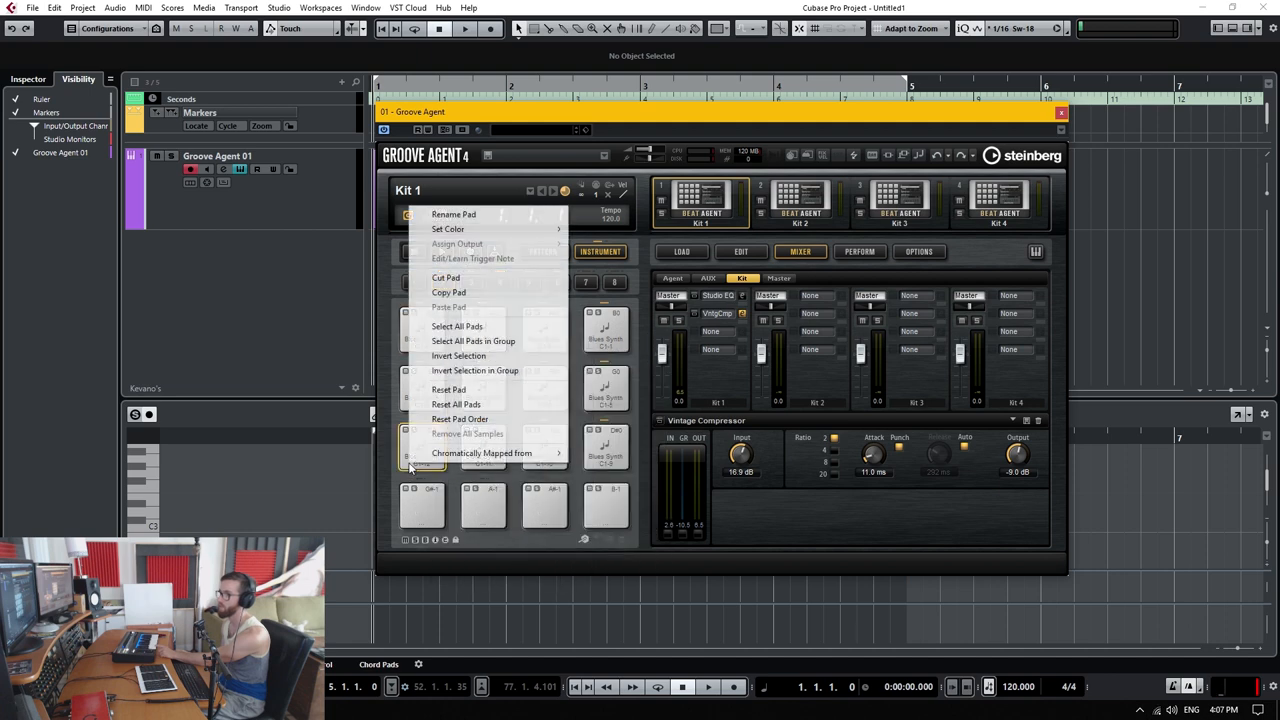
click(793, 524)
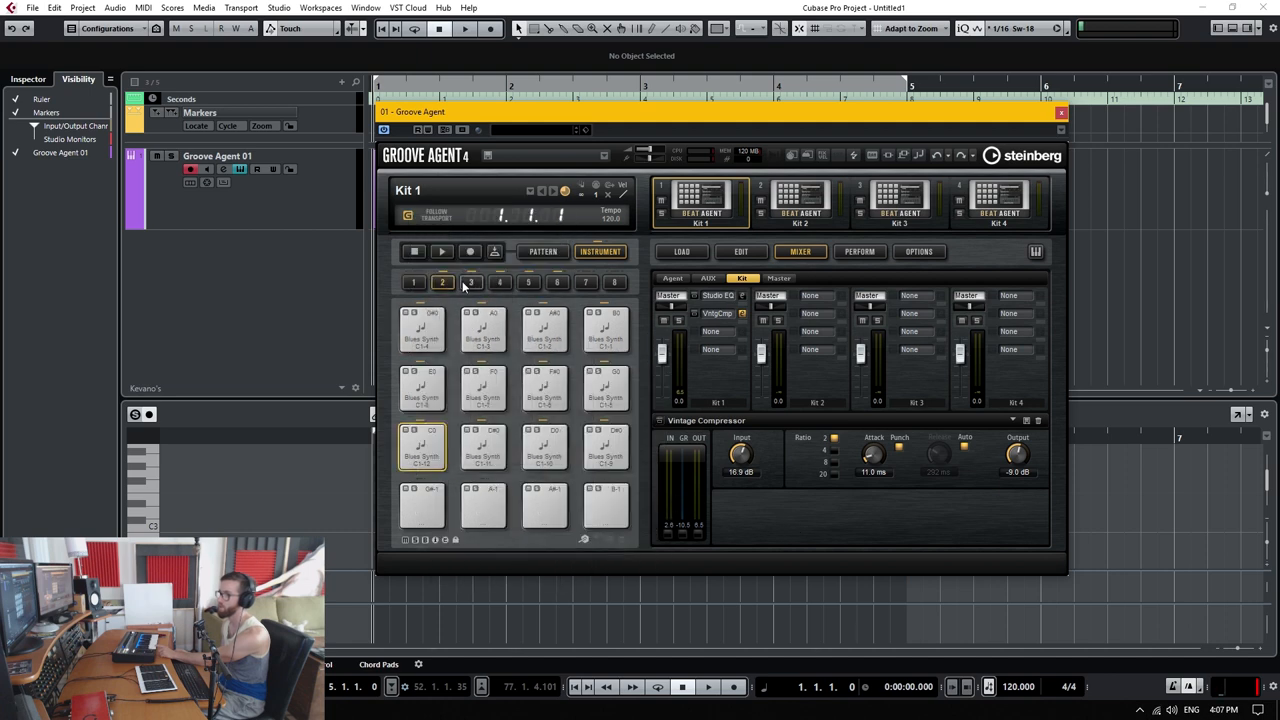
click(421, 448)
right_click(421, 505)
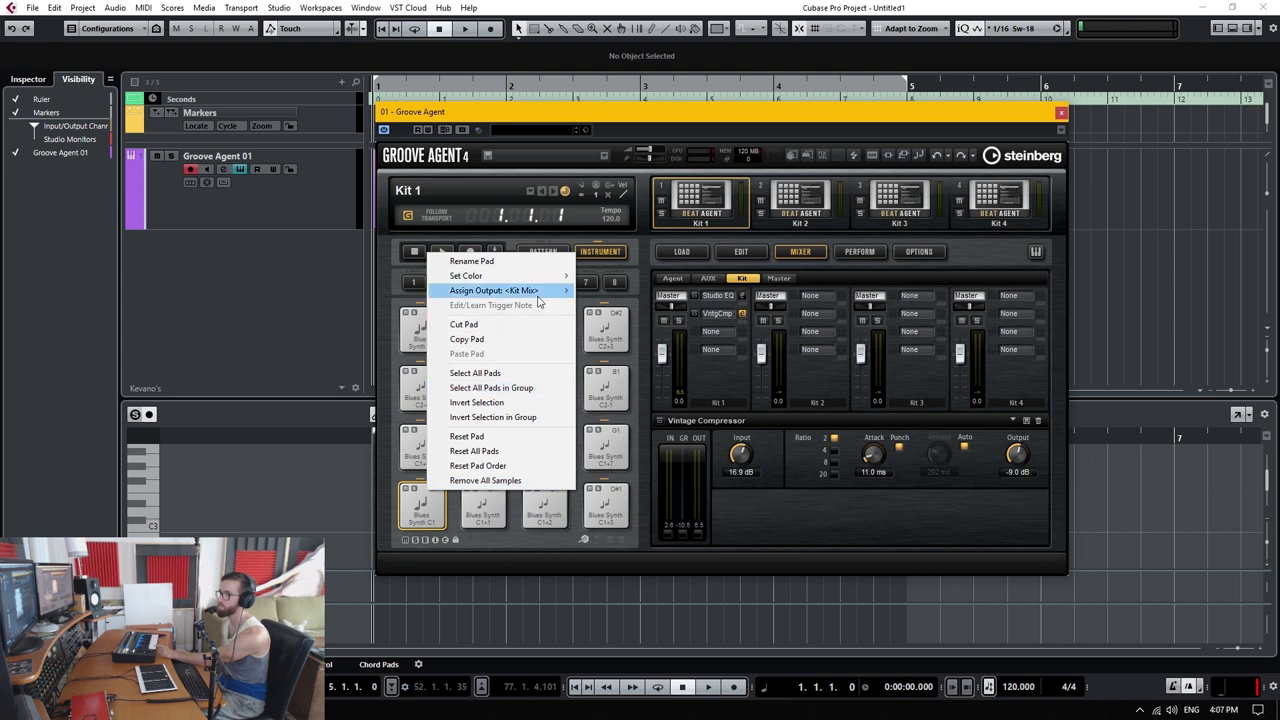
click(700, 312)
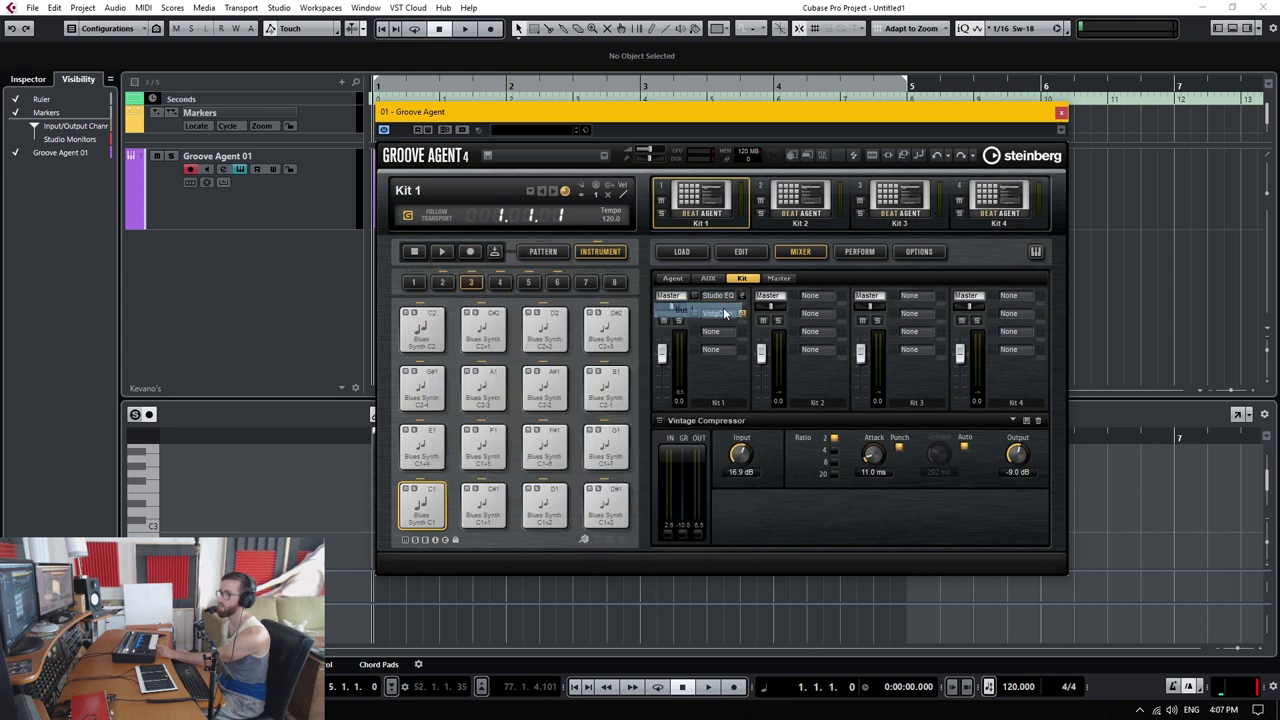
click(707, 278)
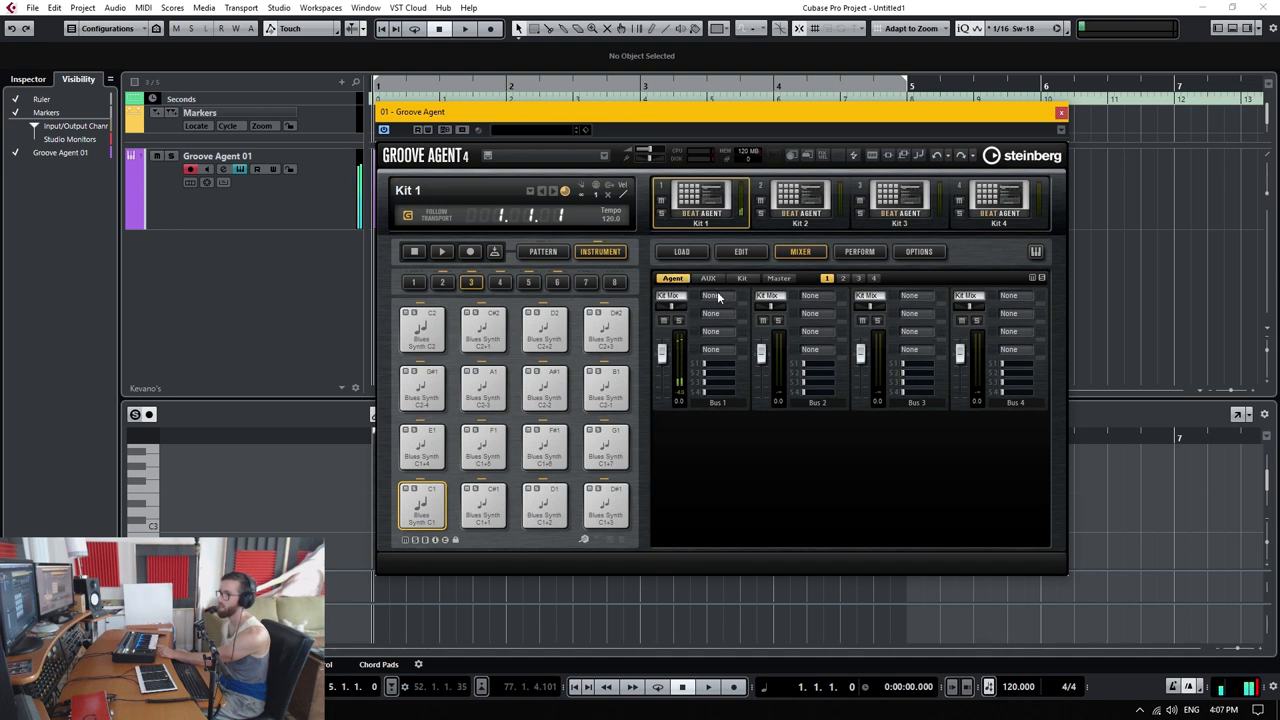
Clear Studio EQ and Vintage Compressor from Kit 1's two insert slots.
click(743, 278)
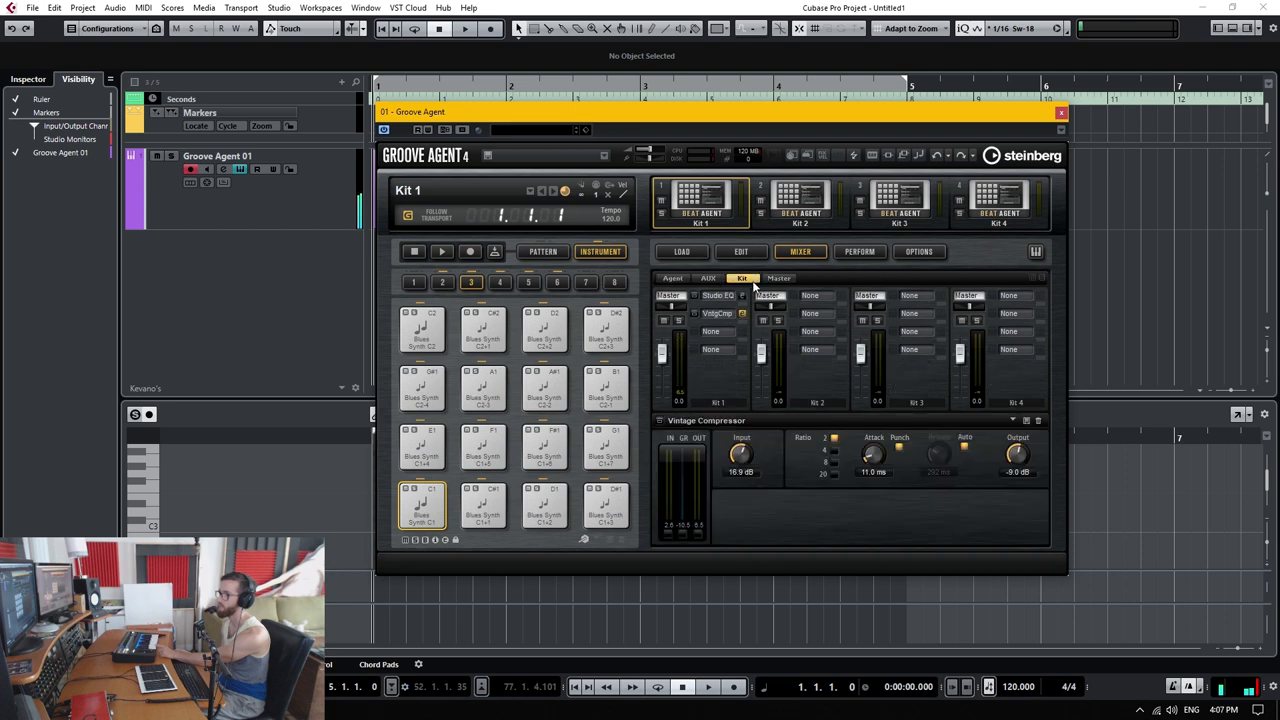
click(722, 296)
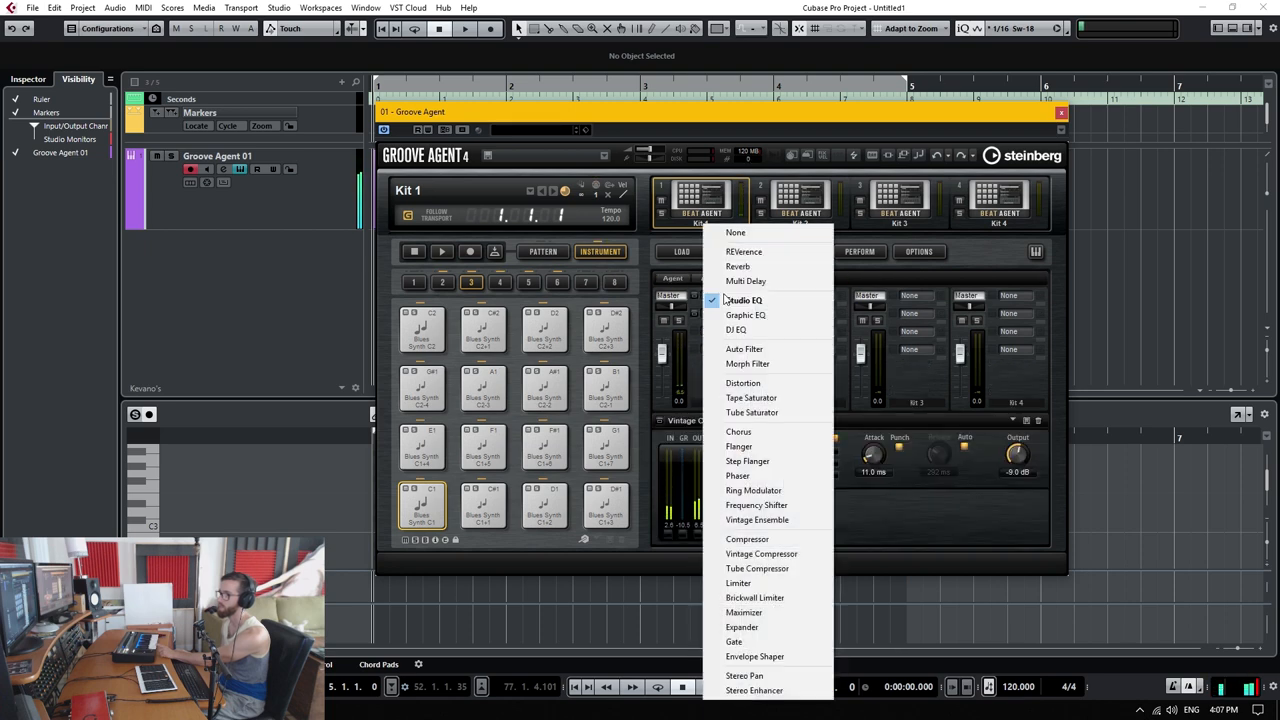
click(735, 233)
click(722, 315)
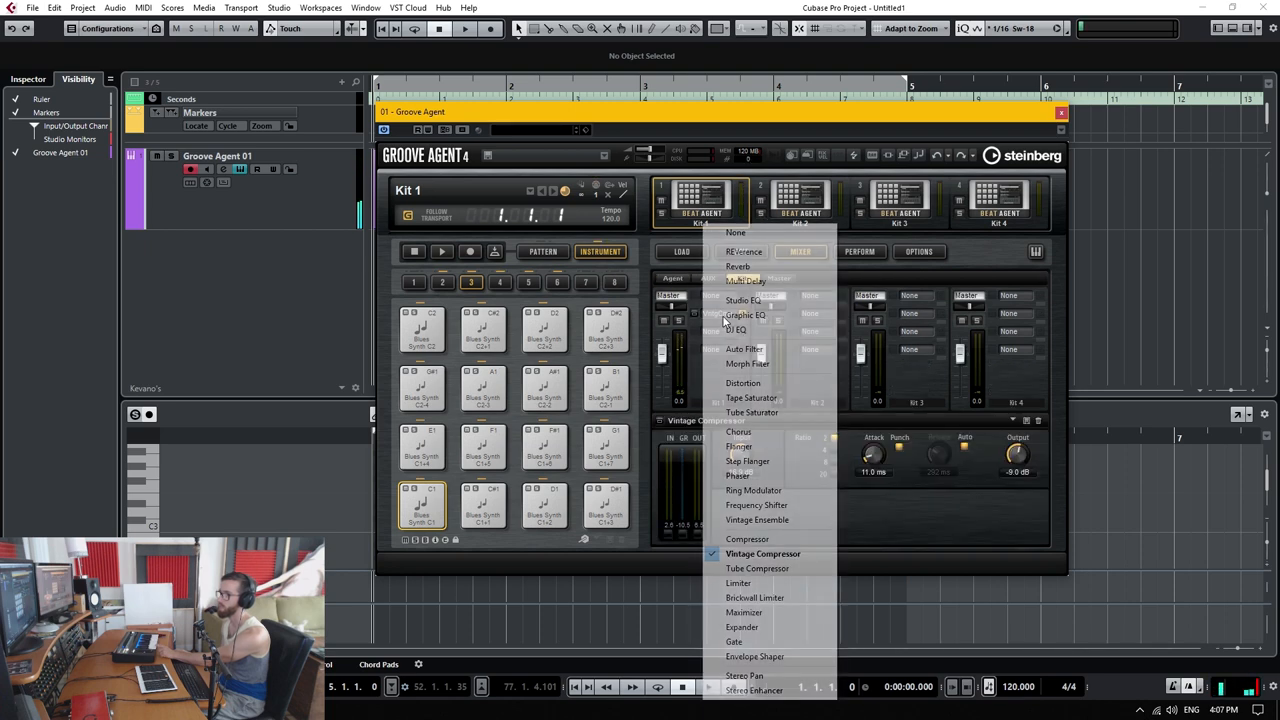
click(740, 232)
Insert Studio EQ and Vintage Compressor on agent Bus 1's first two slots.
click(673, 278)
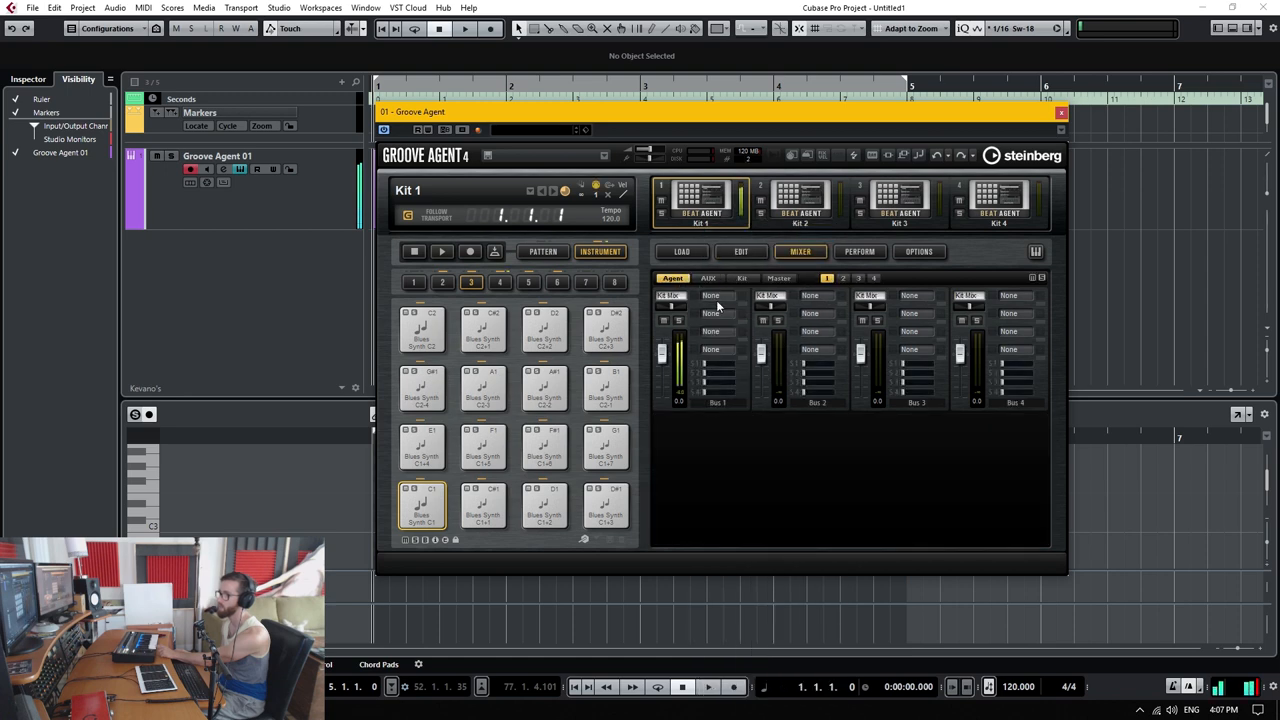
click(720, 296)
click(745, 300)
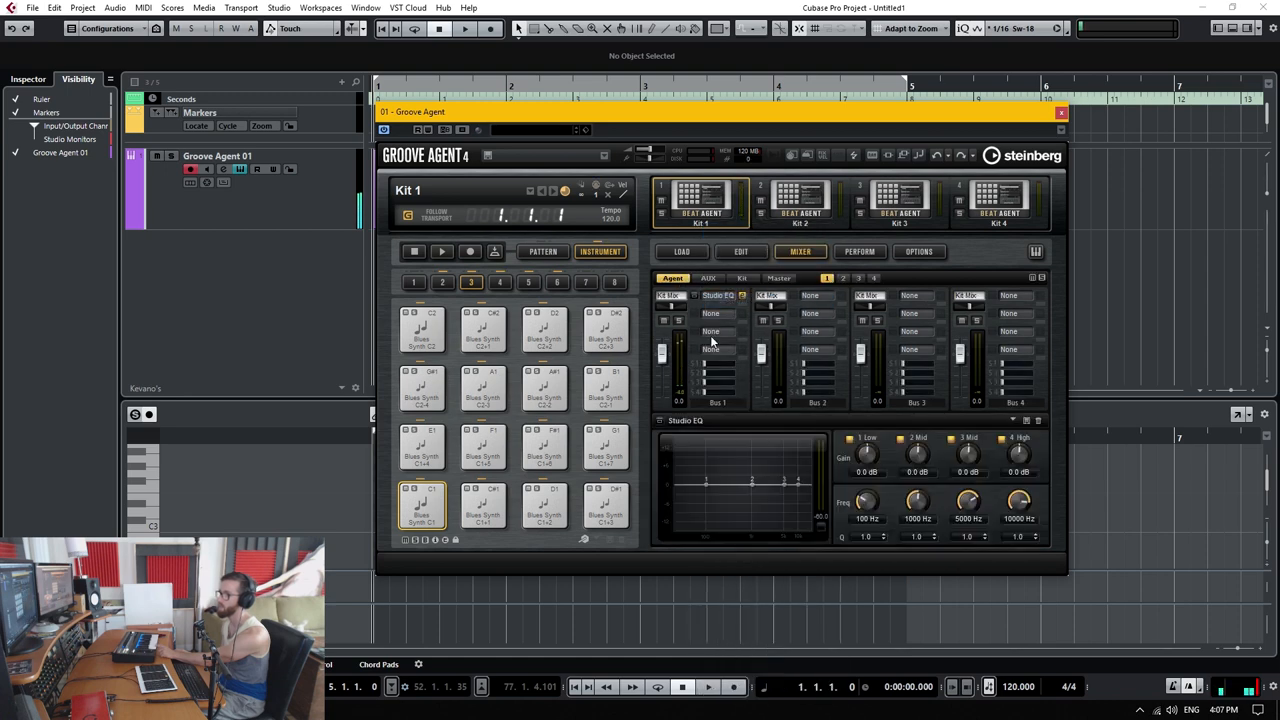
click(720, 313)
click(745, 440)
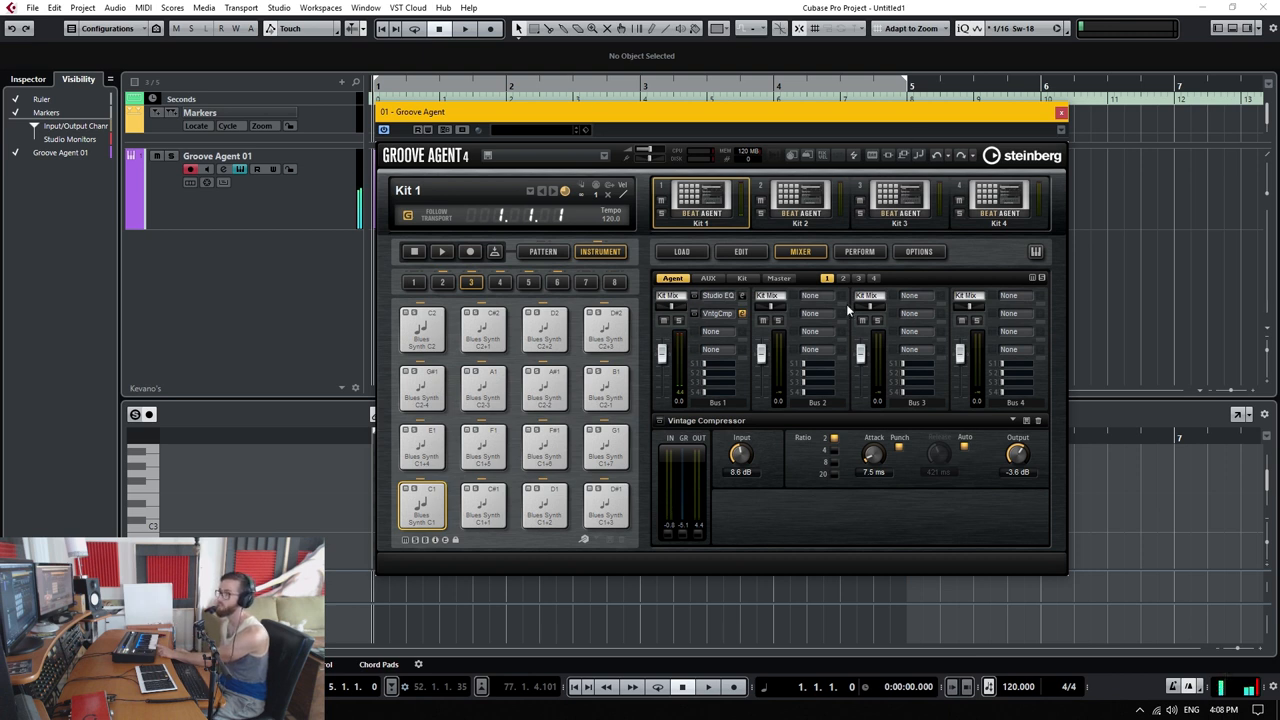
click(710, 279)
Put Multi Delay on AUX FX 1 and REVerence reverb on AUX FX 2.
click(715, 296)
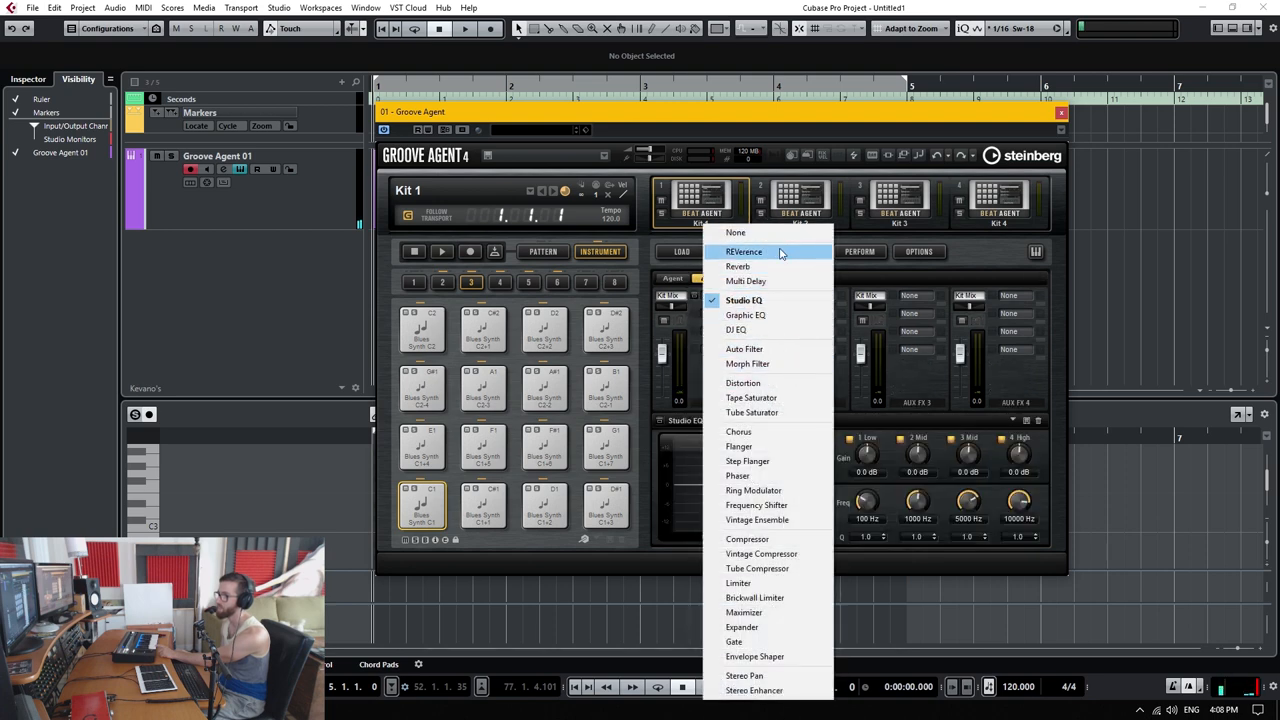
click(768, 284)
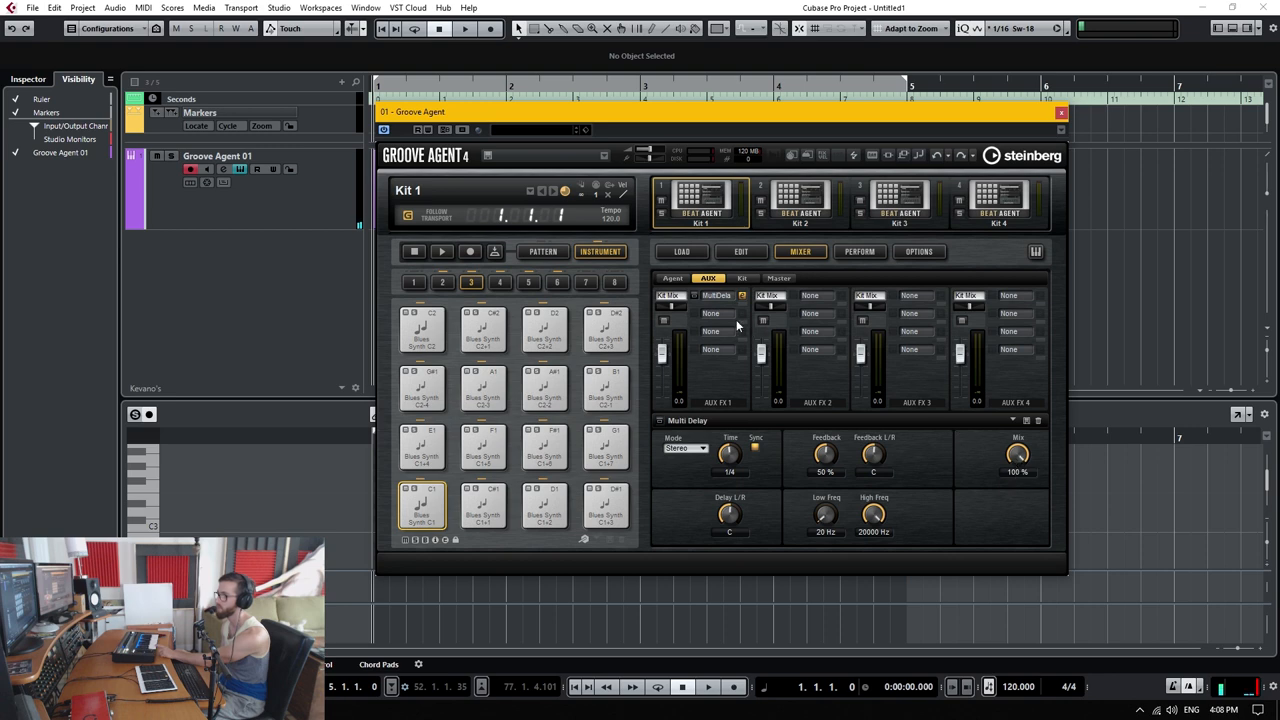
click(820, 295)
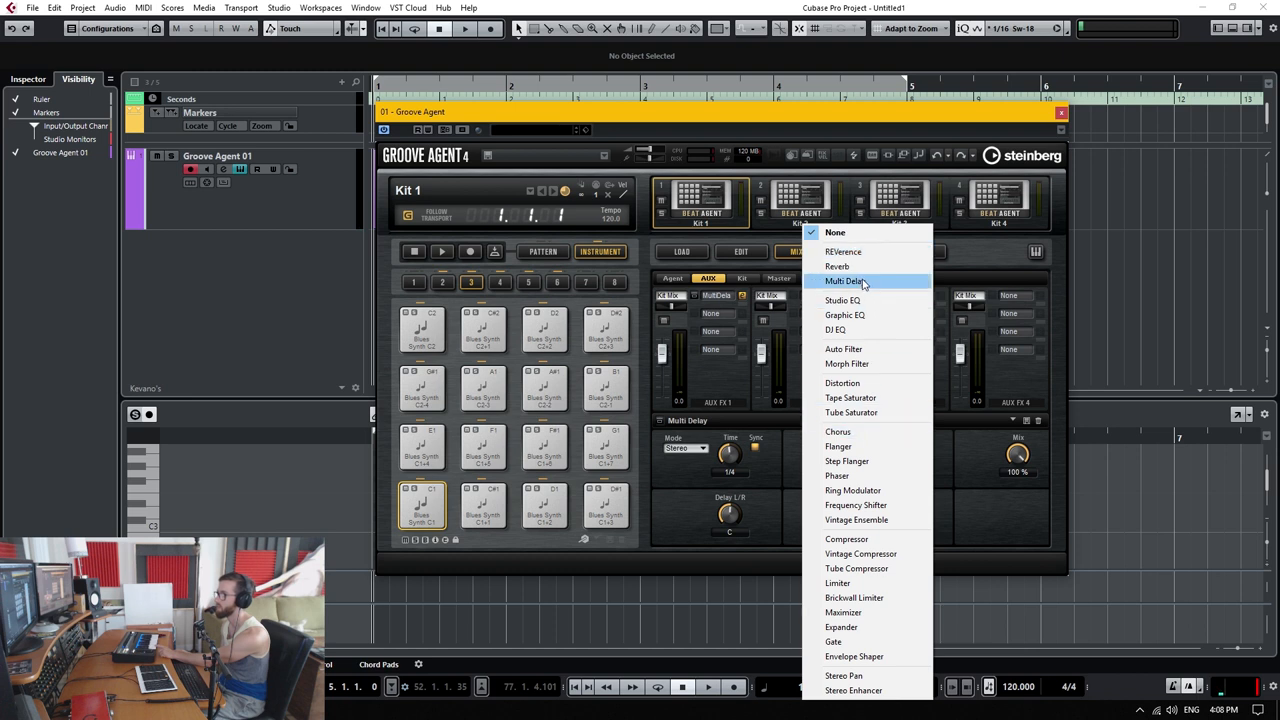
click(866, 253)
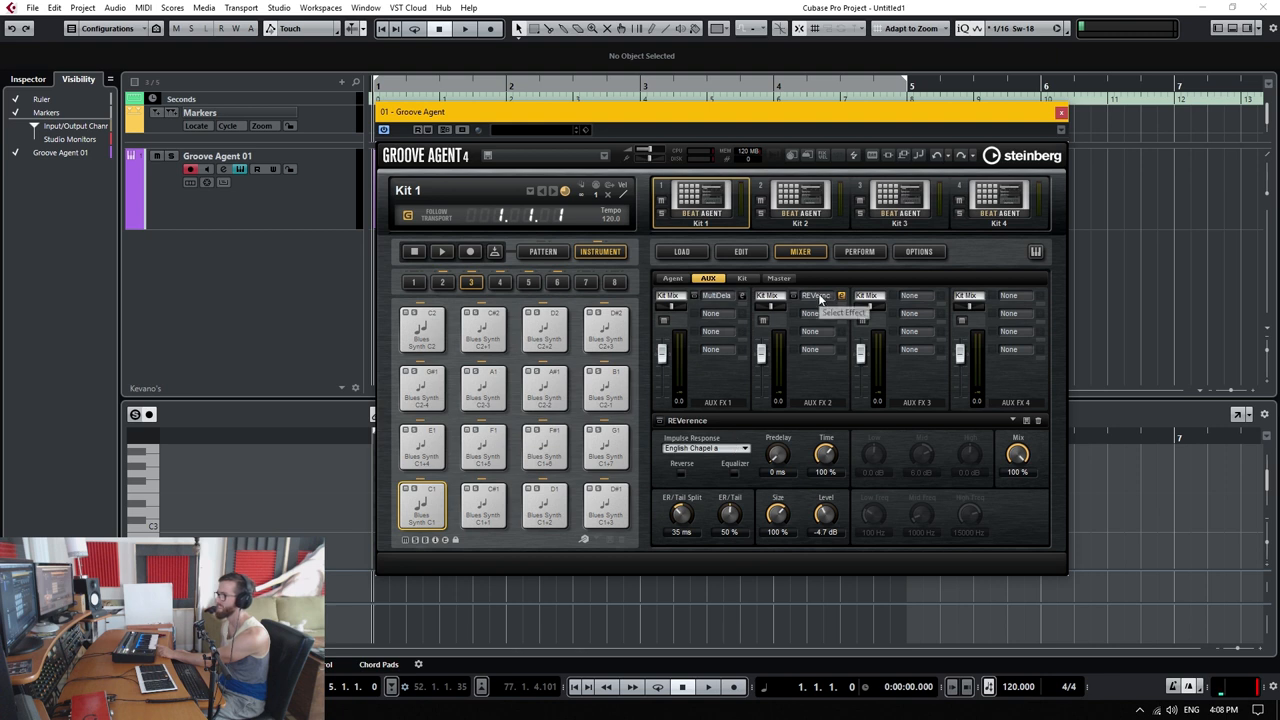
click(672, 278)
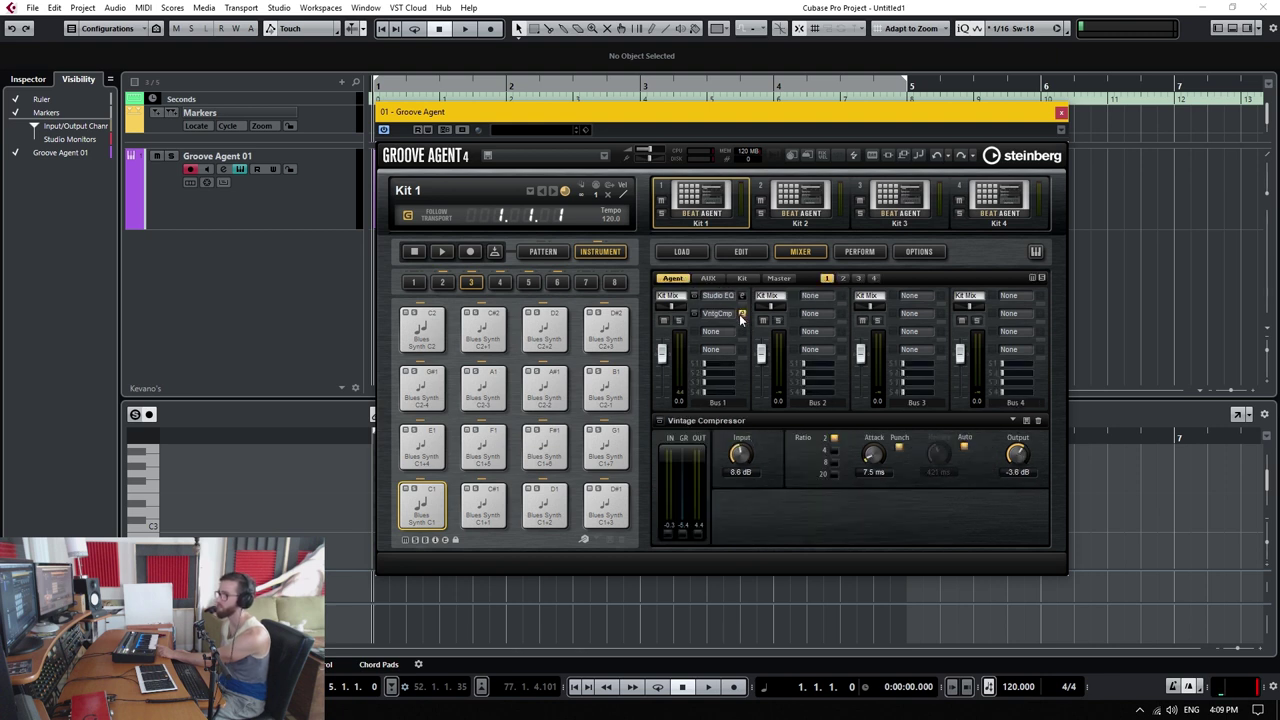
click(671, 277)
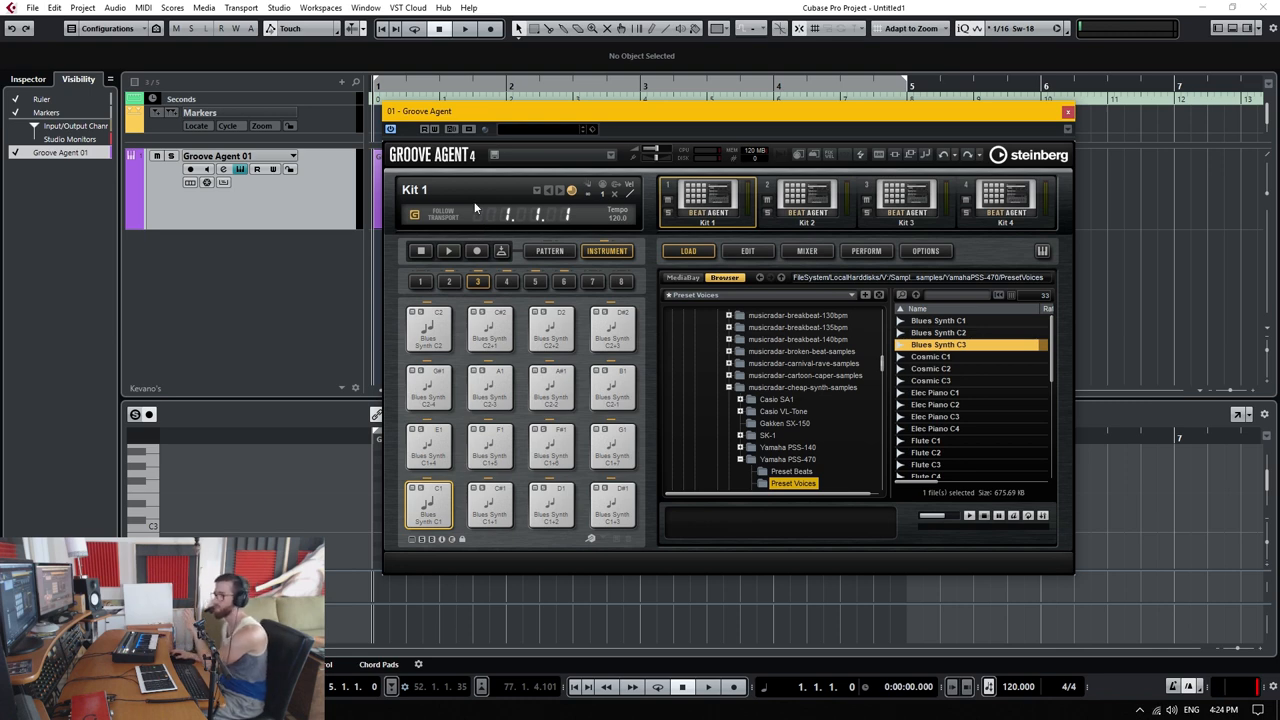
Add a new instrument track using Steinberg's HALion 6.
right_click(327, 220)
click(380, 254)
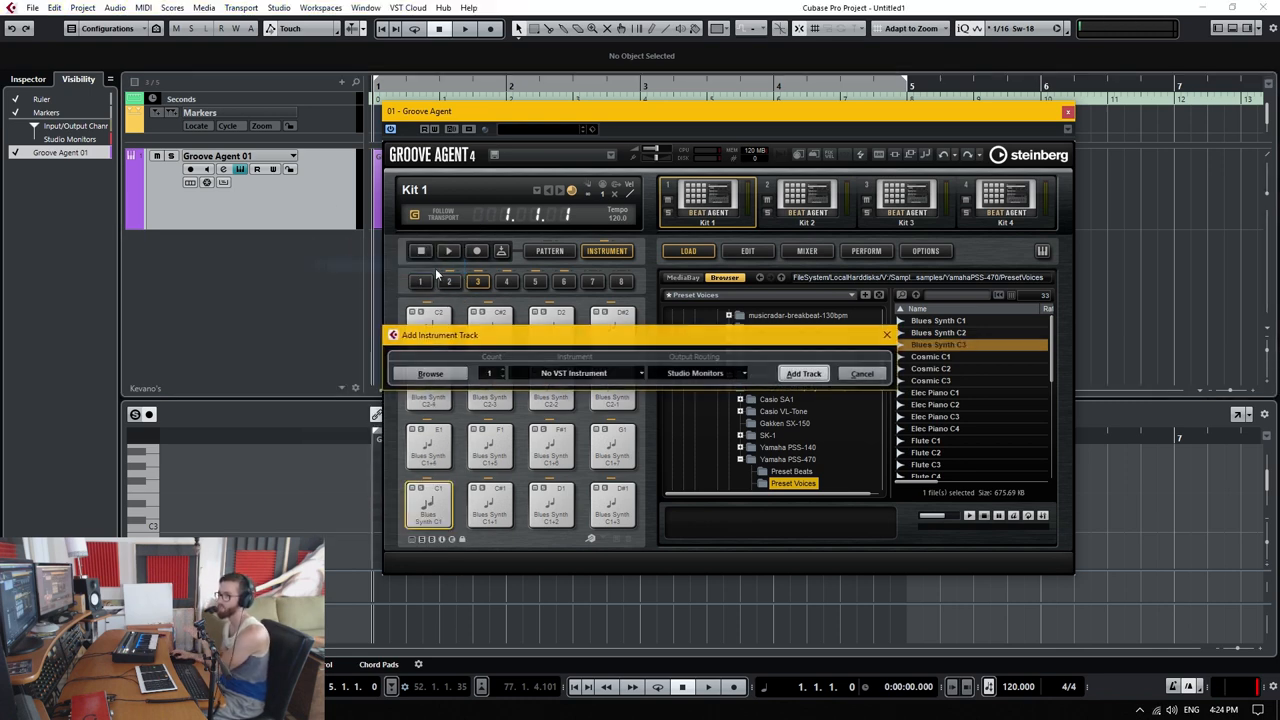
click(590, 373)
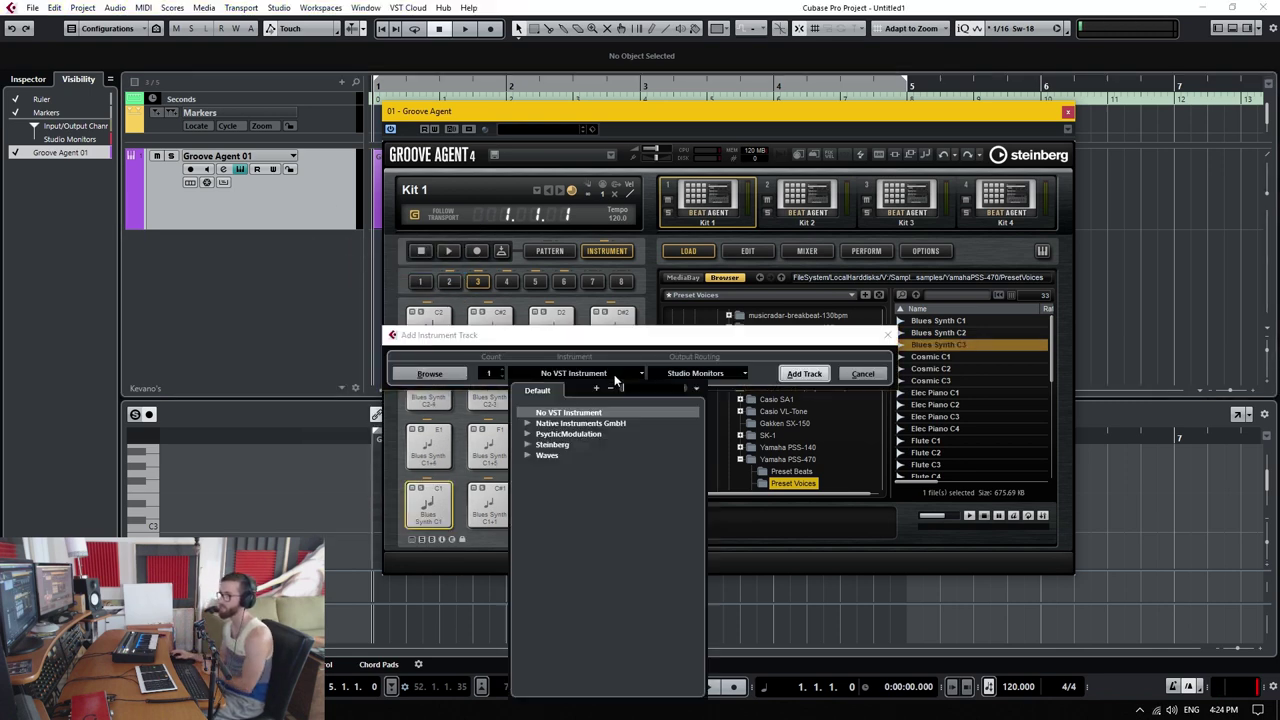
click(530, 445)
click(565, 476)
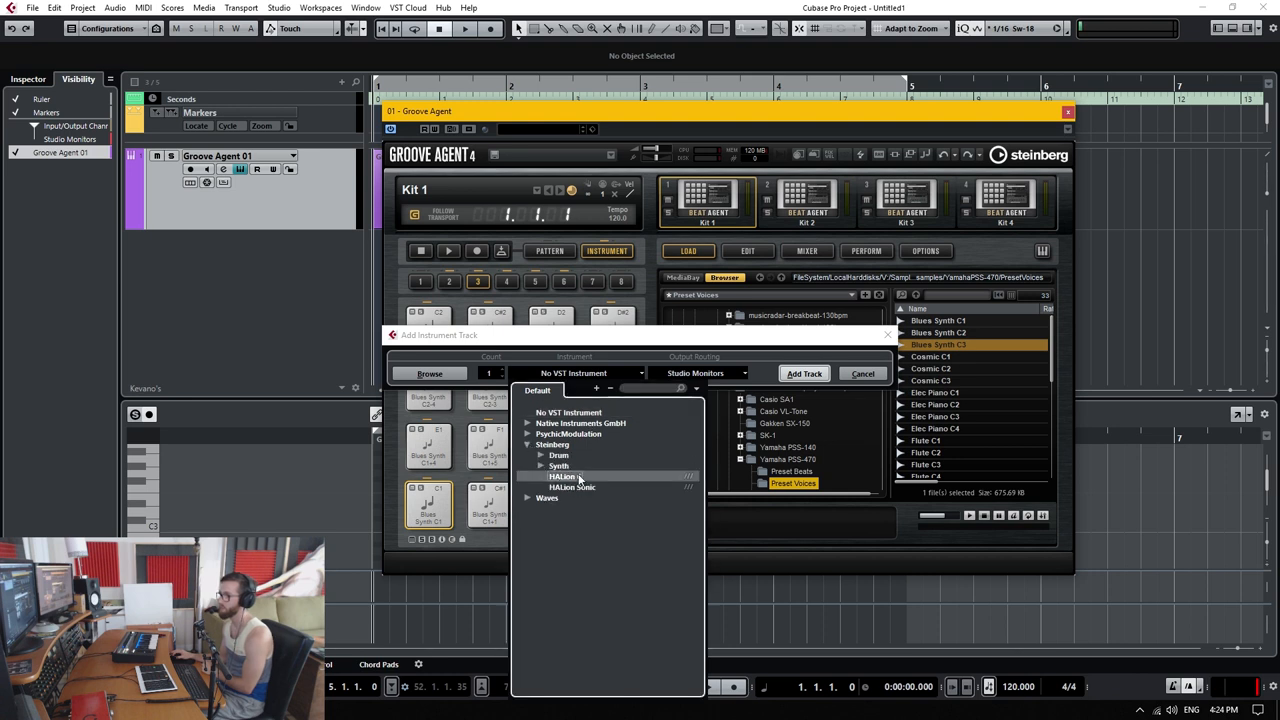
click(804, 373)
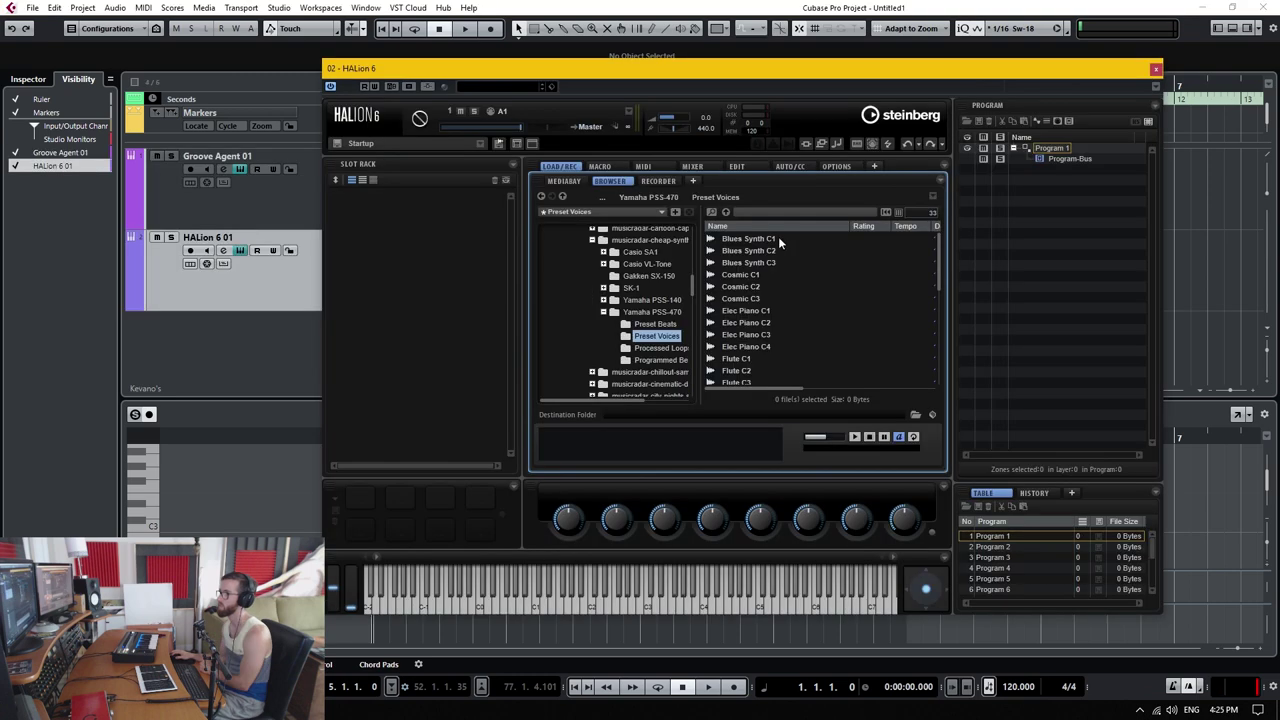
Build a Blues Synth C2 program, enable track monitoring and load it into the first slot.
click(778, 238)
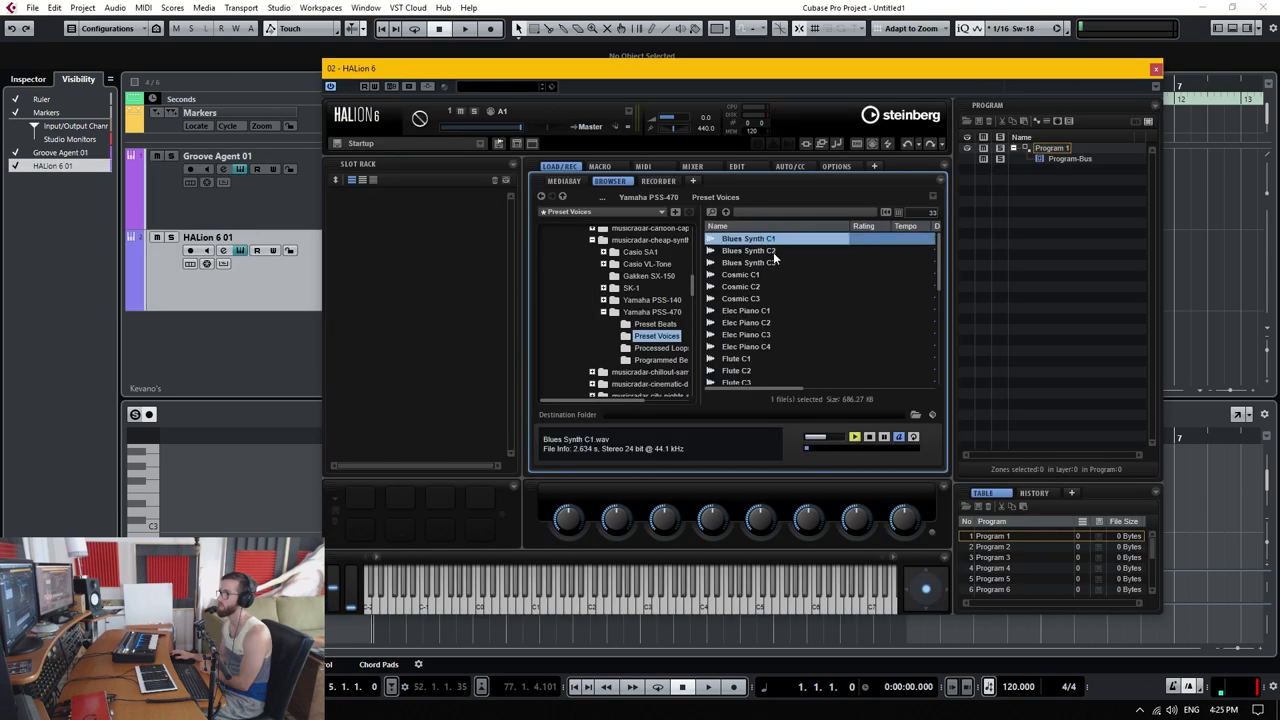
drag(767, 251, 1055, 158)
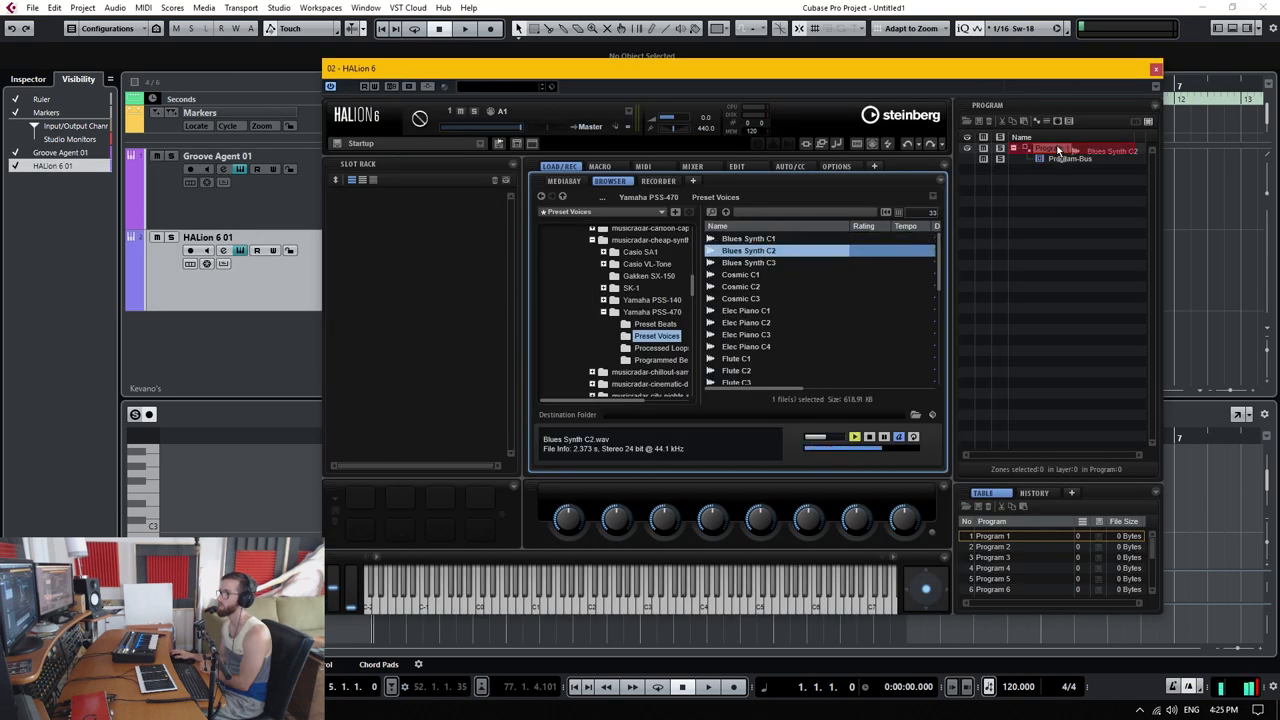
click(207, 262)
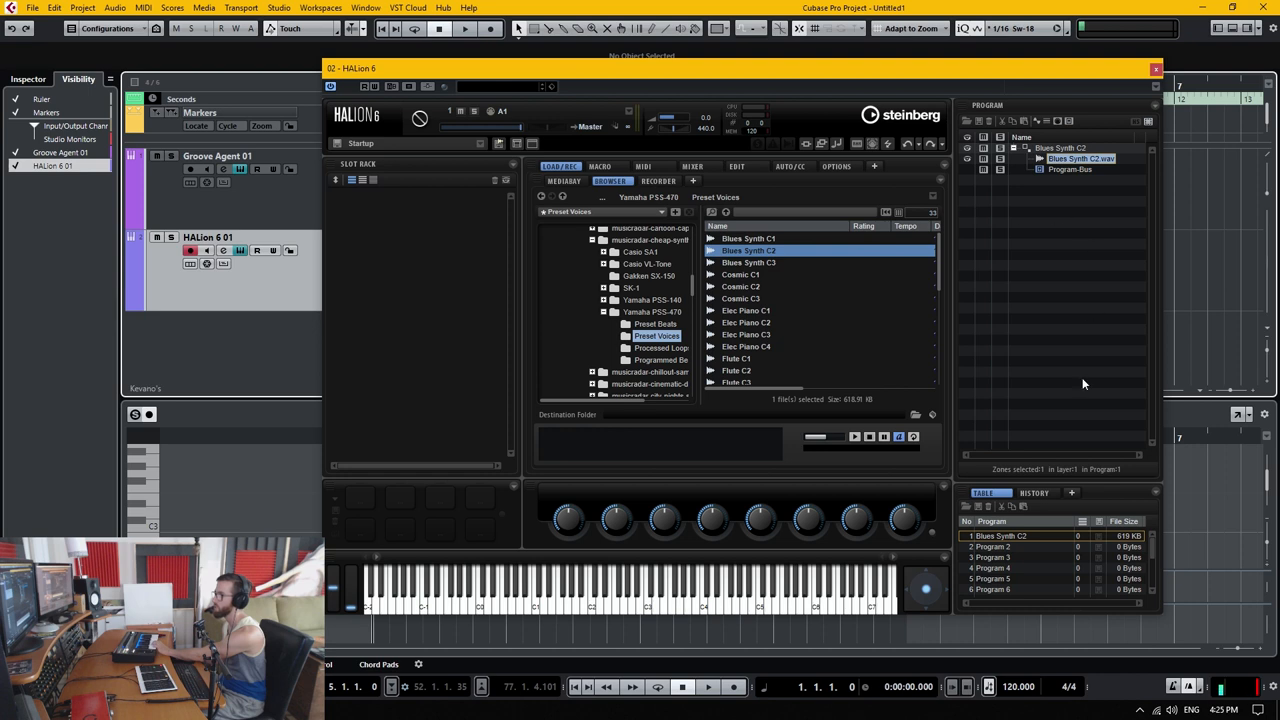
drag(1027, 540, 400, 210)
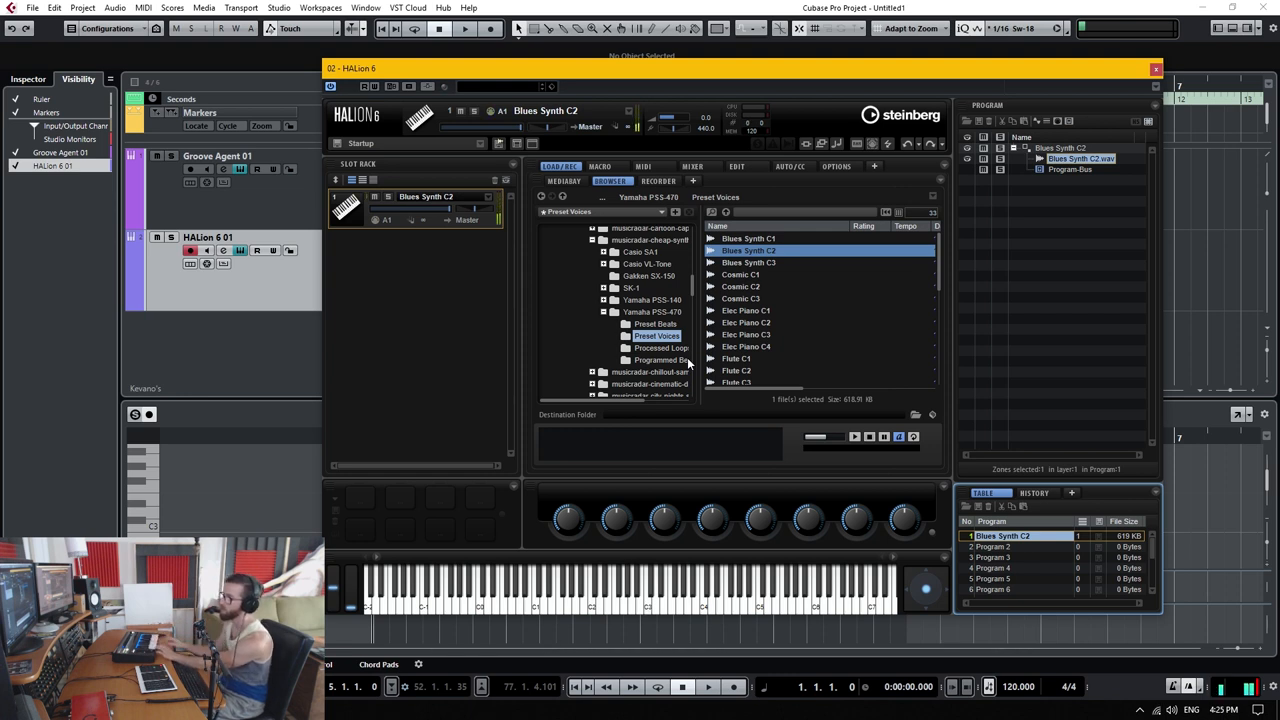
click(736, 166)
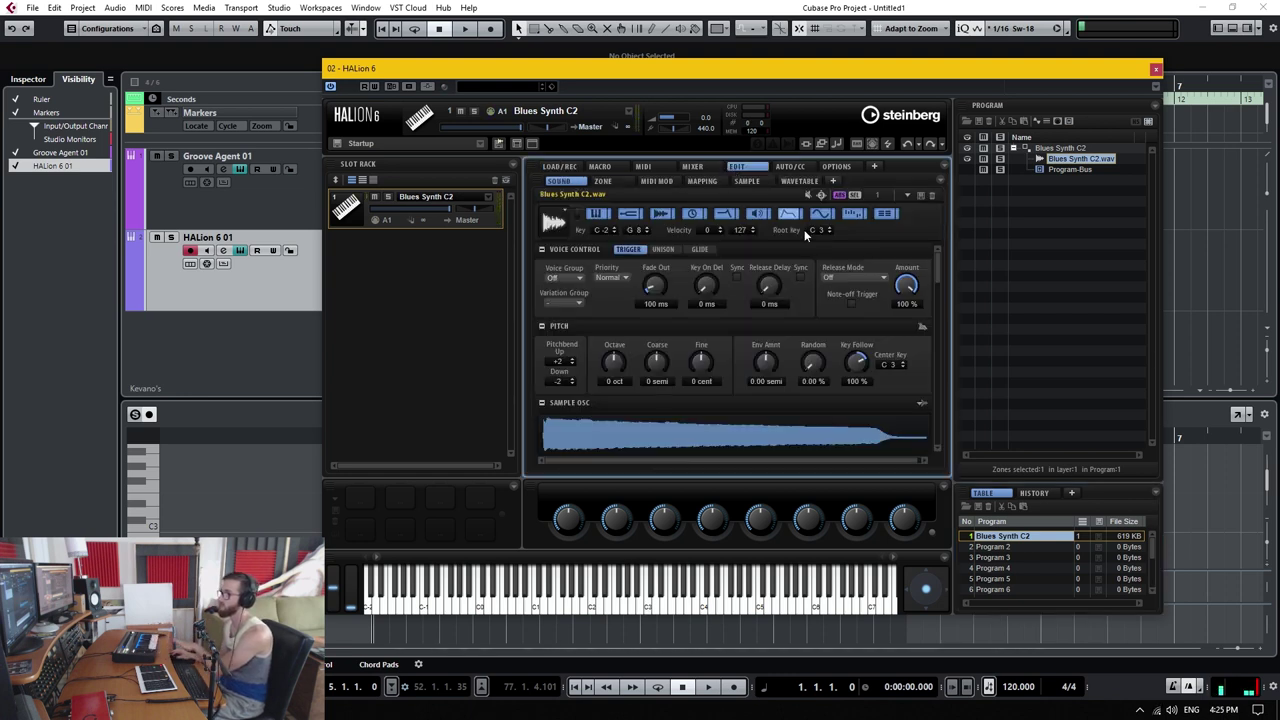
Review the sample's playback, loop and slice settings, keeping Normal mode and slice threshold 0.0 %.
click(754, 180)
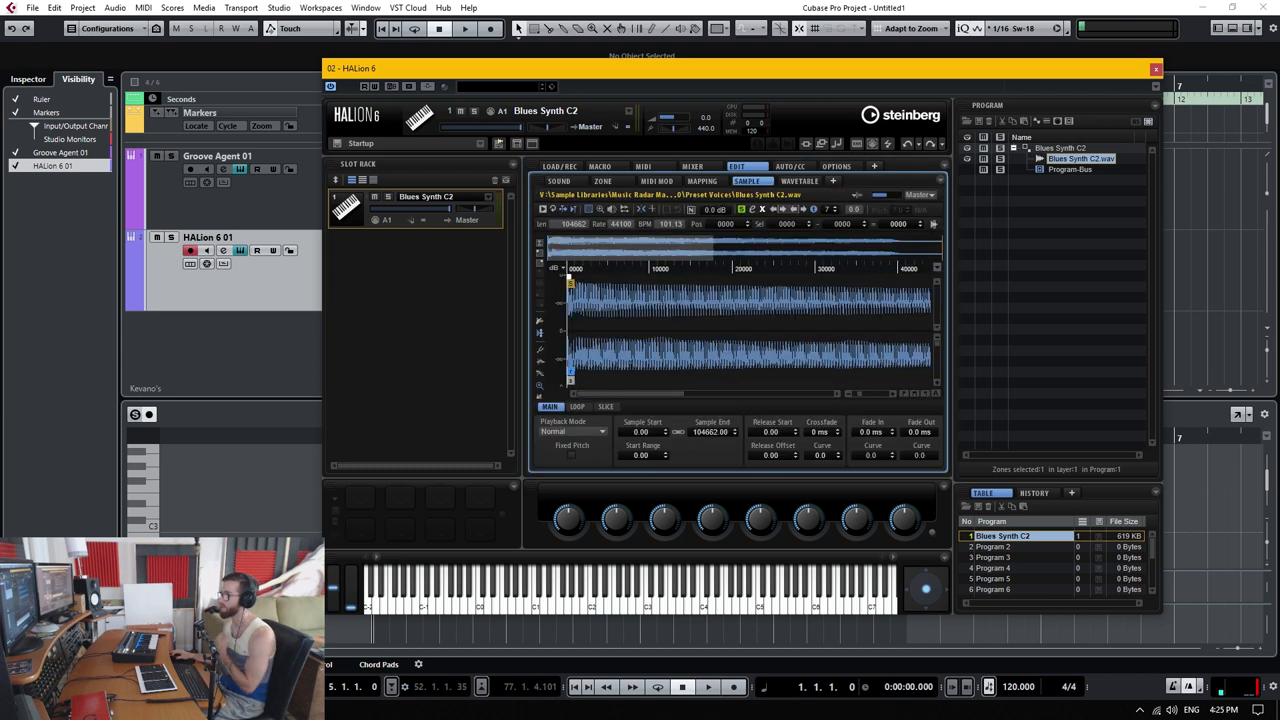
click(575, 433)
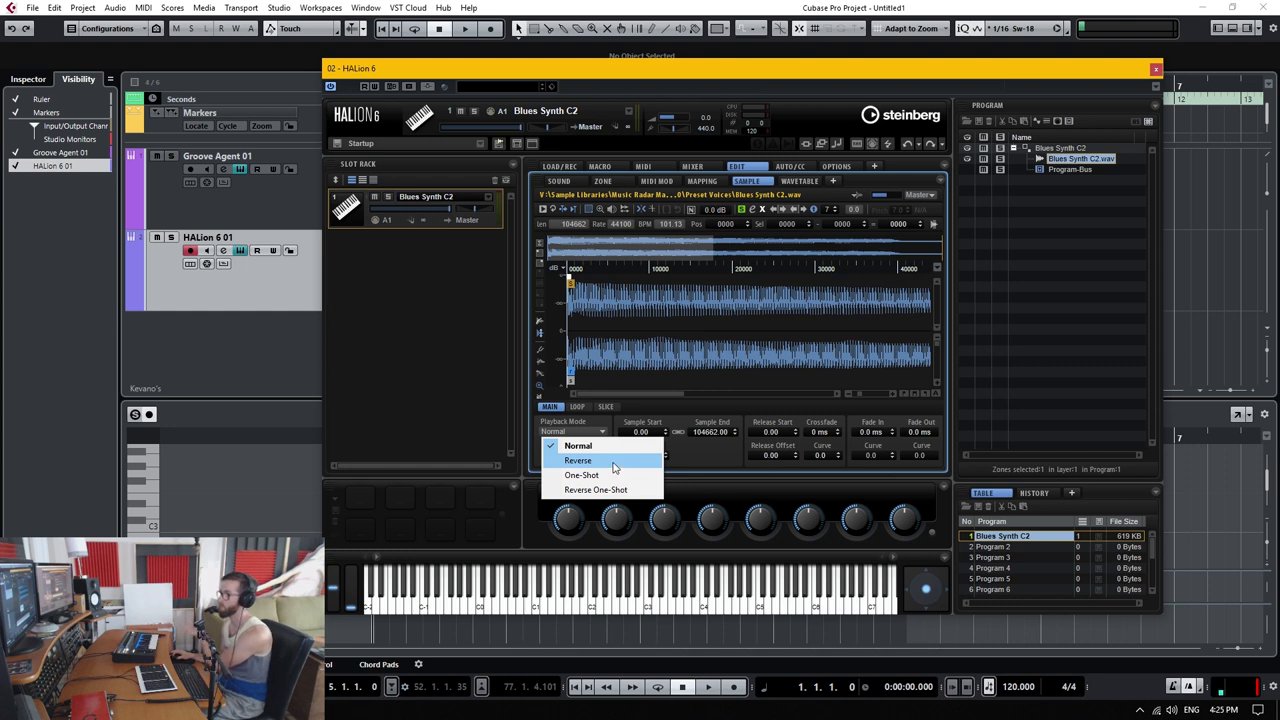
click(578, 446)
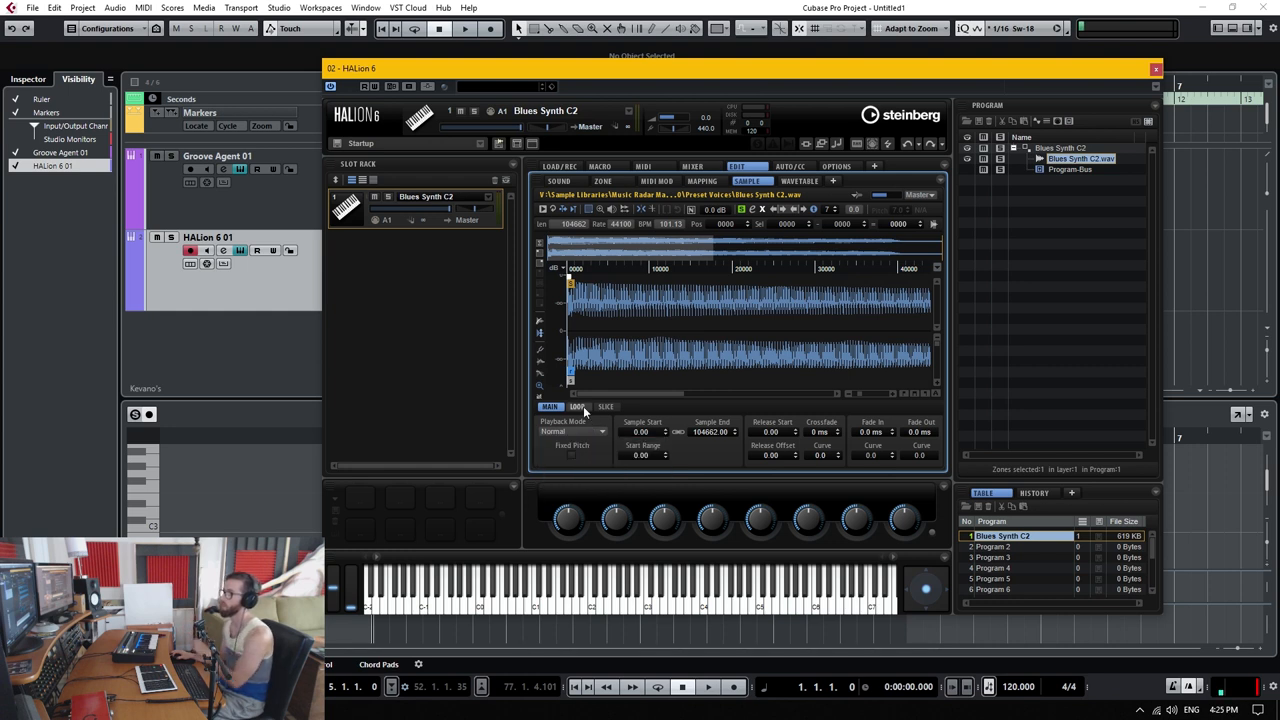
click(580, 406)
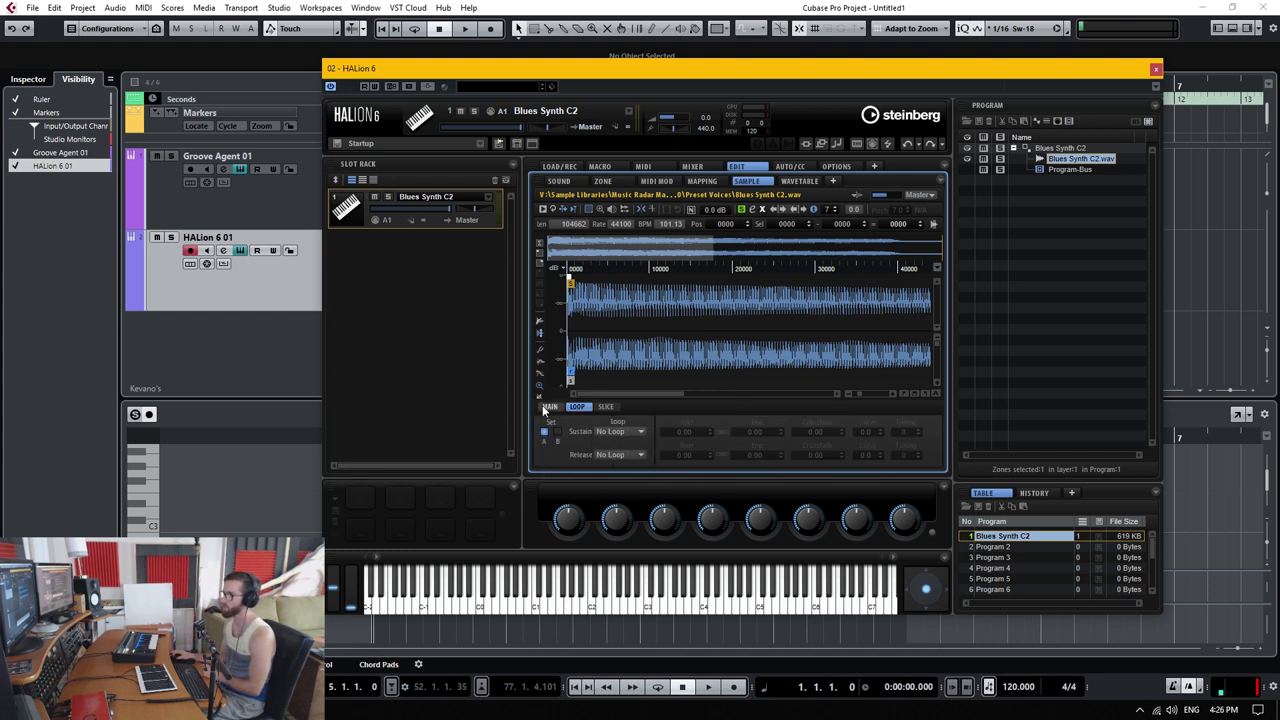
click(548, 406)
click(607, 407)
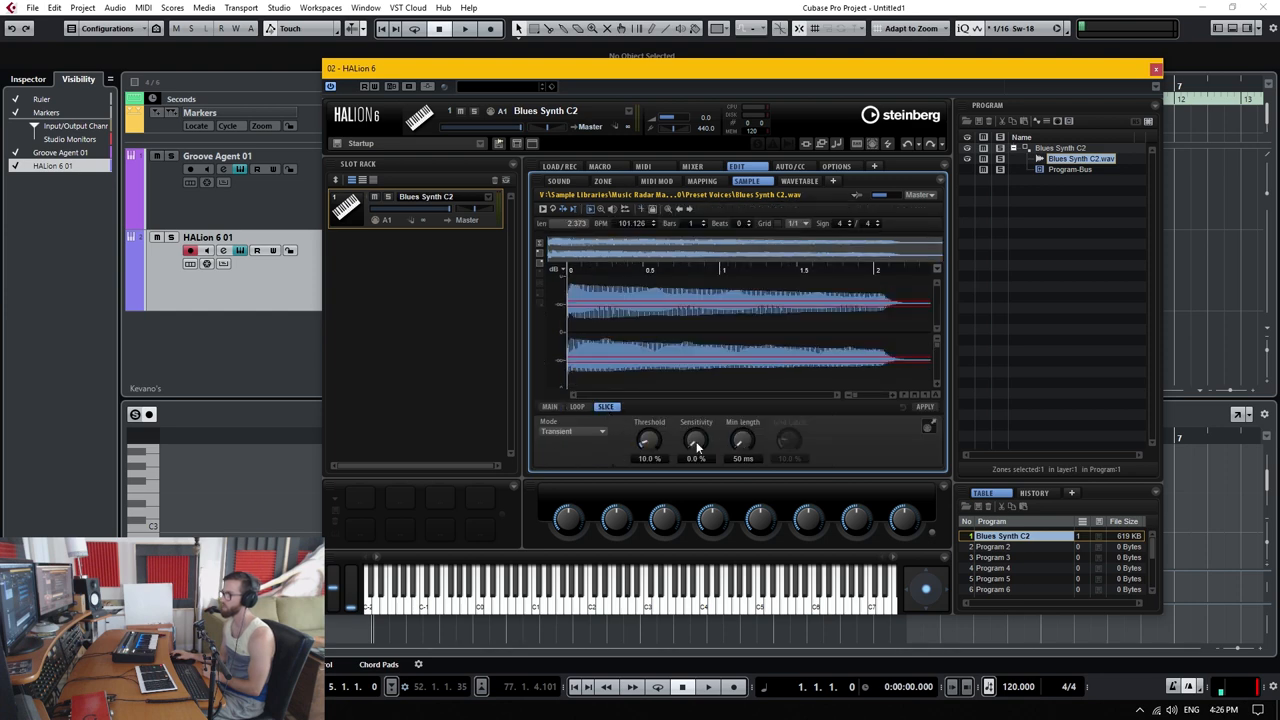
drag(650, 440, 659, 462)
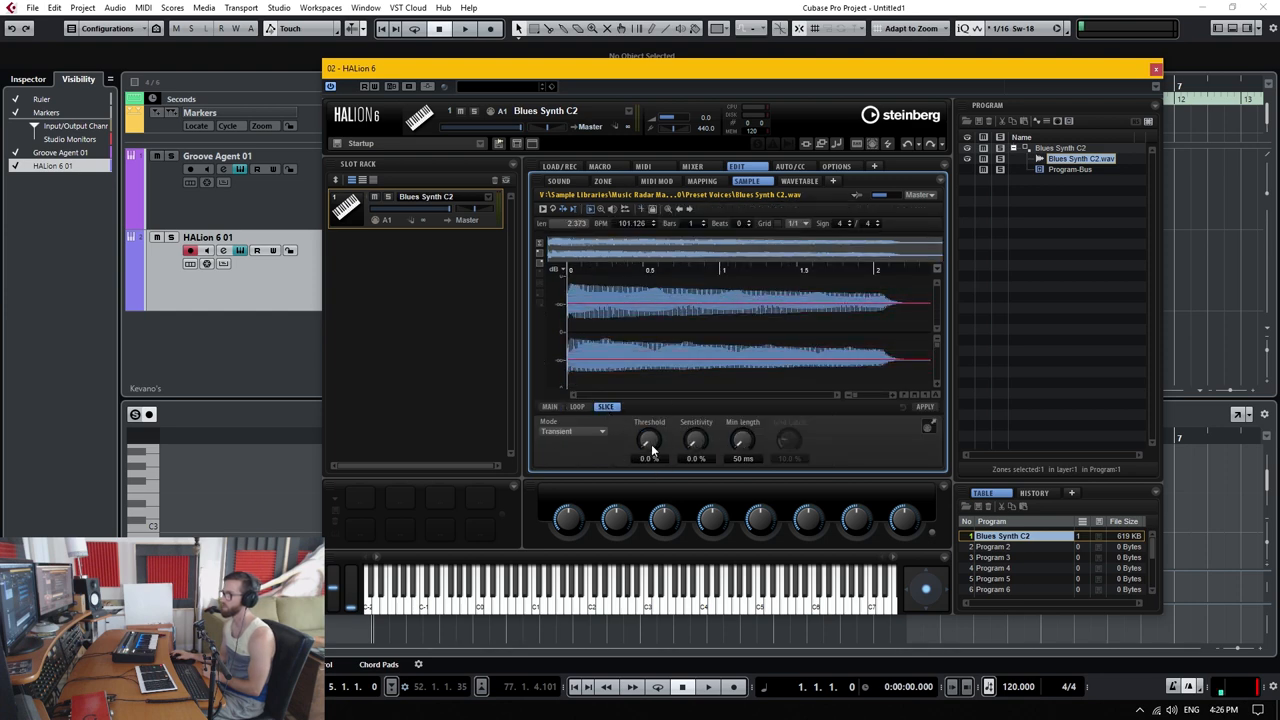
click(550, 406)
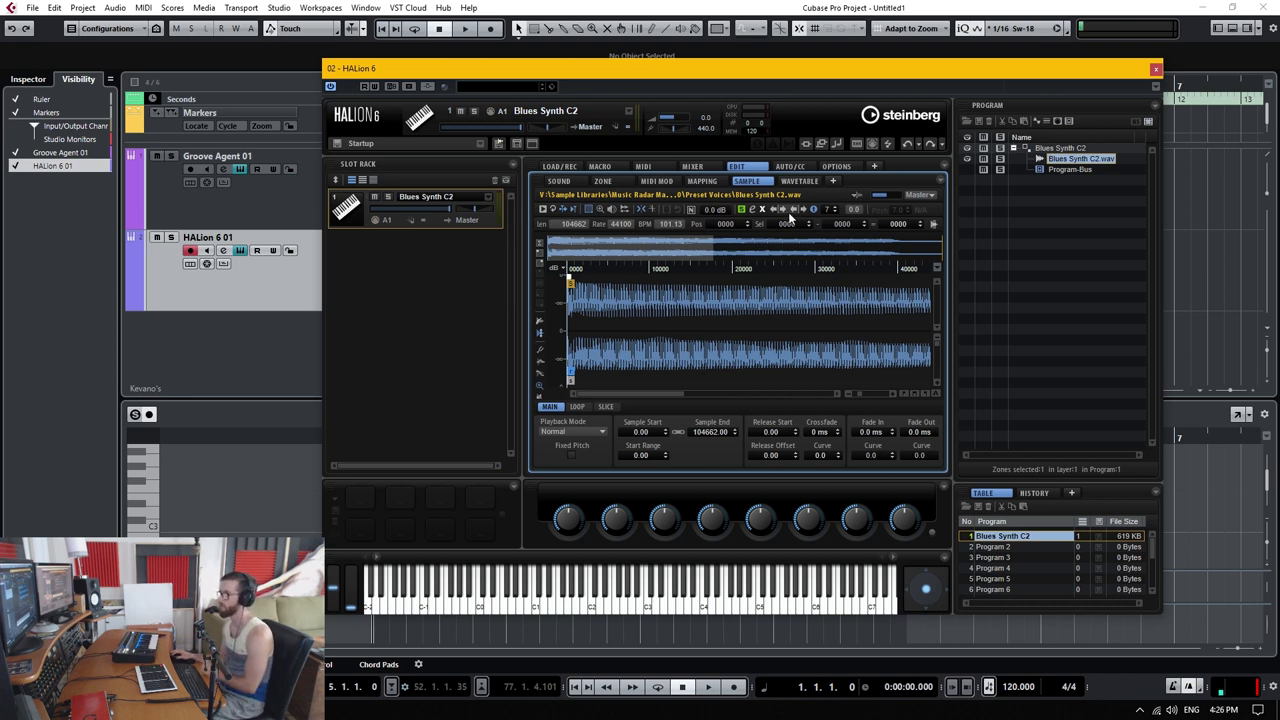
Lengthen the zone's amp envelope release to about 587 ms.
click(603, 181)
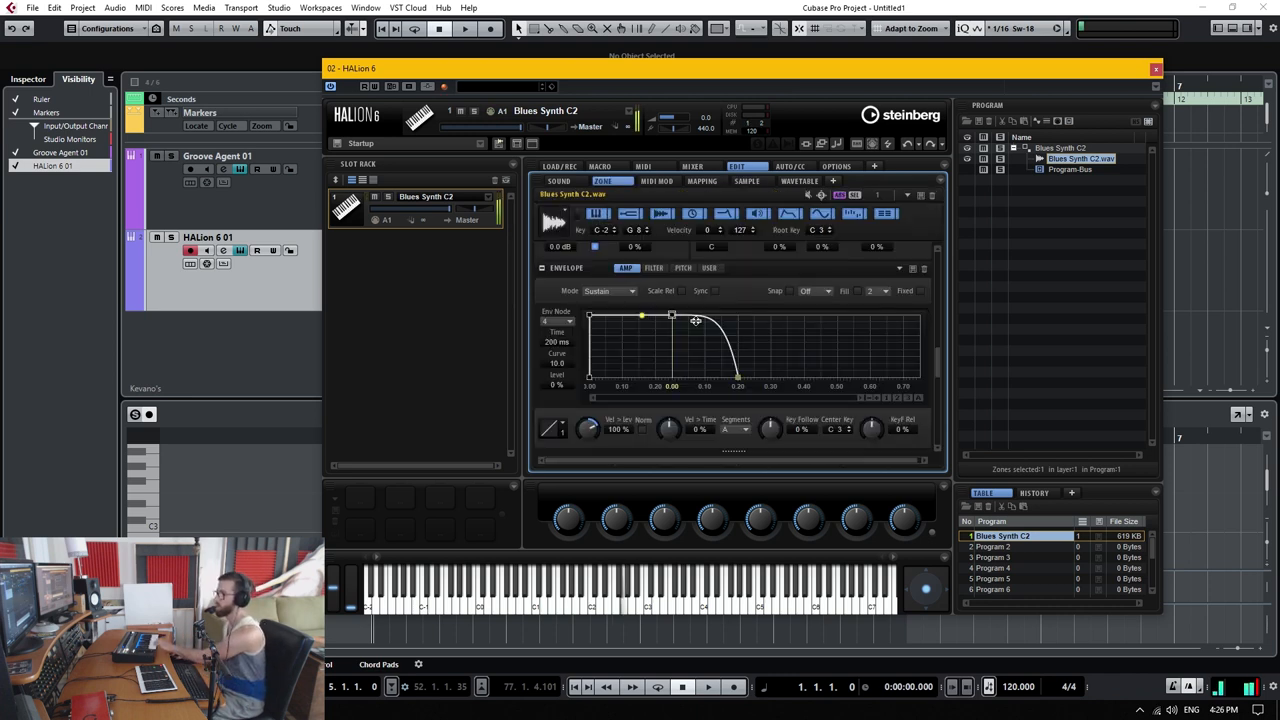
drag(737, 378, 872, 385)
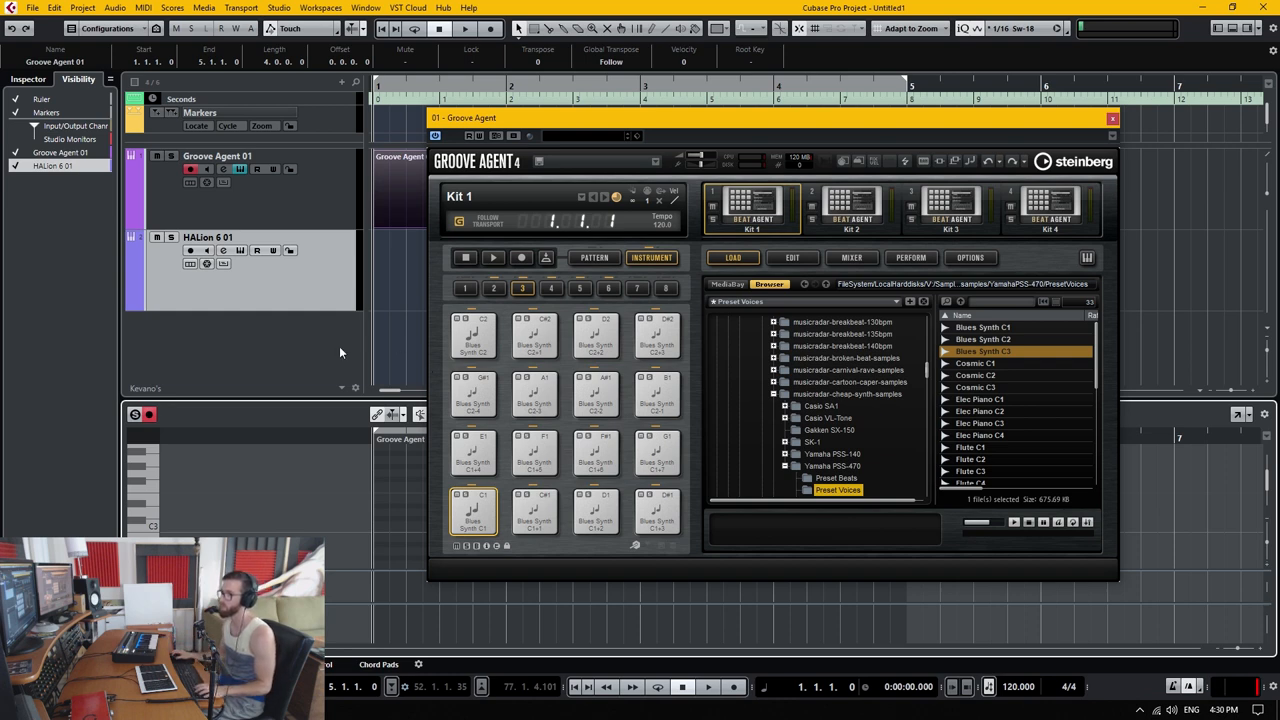
Add a Sampler Track holding Blues Synth C3 and close the Groove Agent window.
right_click(314, 332)
click(390, 362)
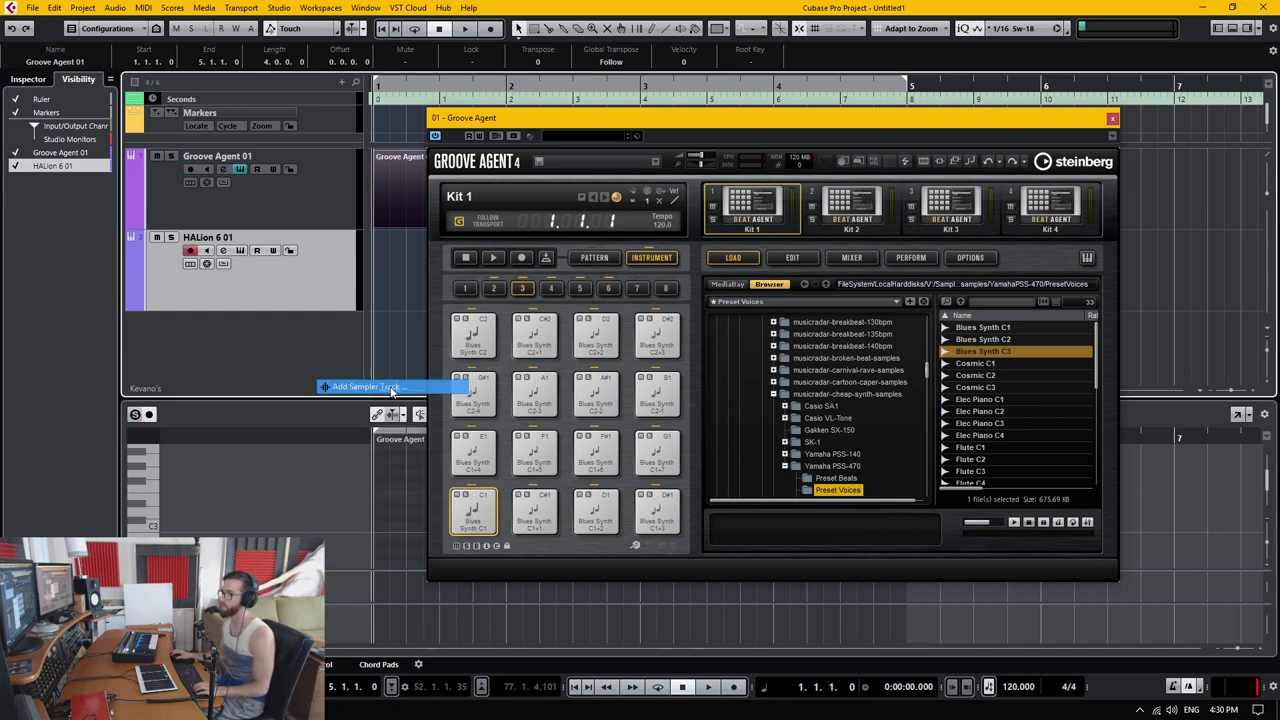
click(730, 374)
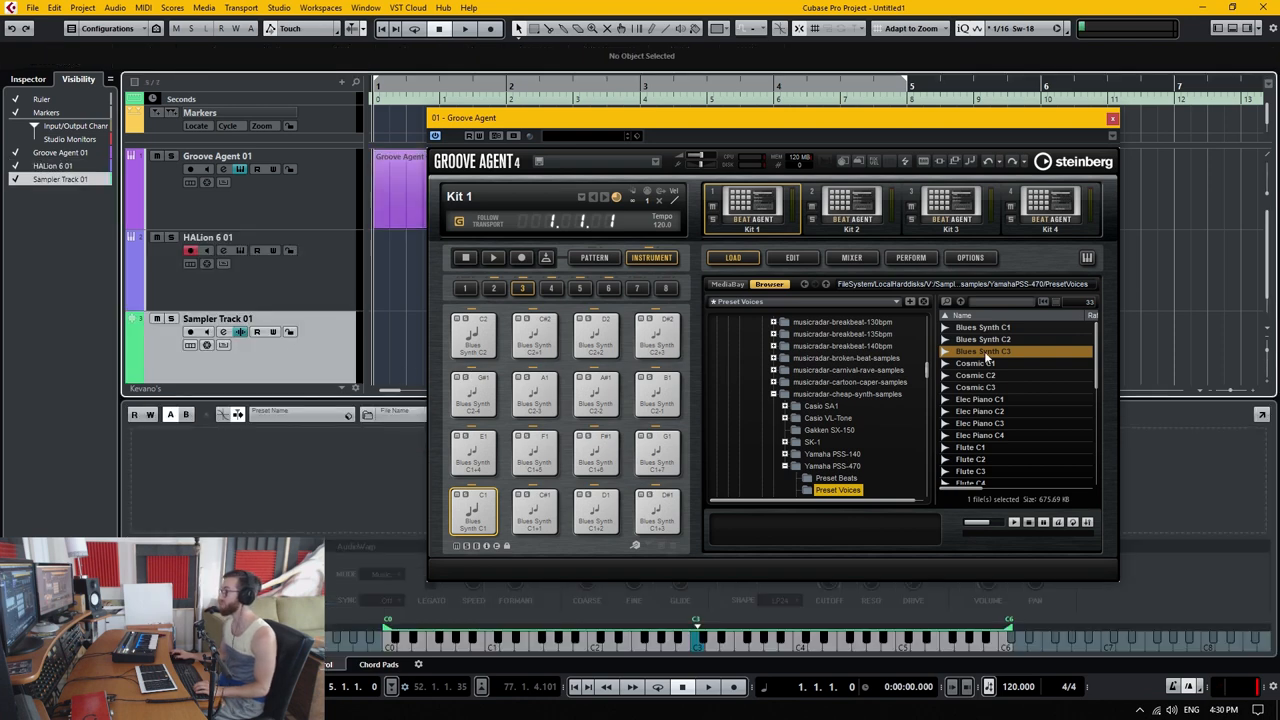
drag(988, 352, 300, 470)
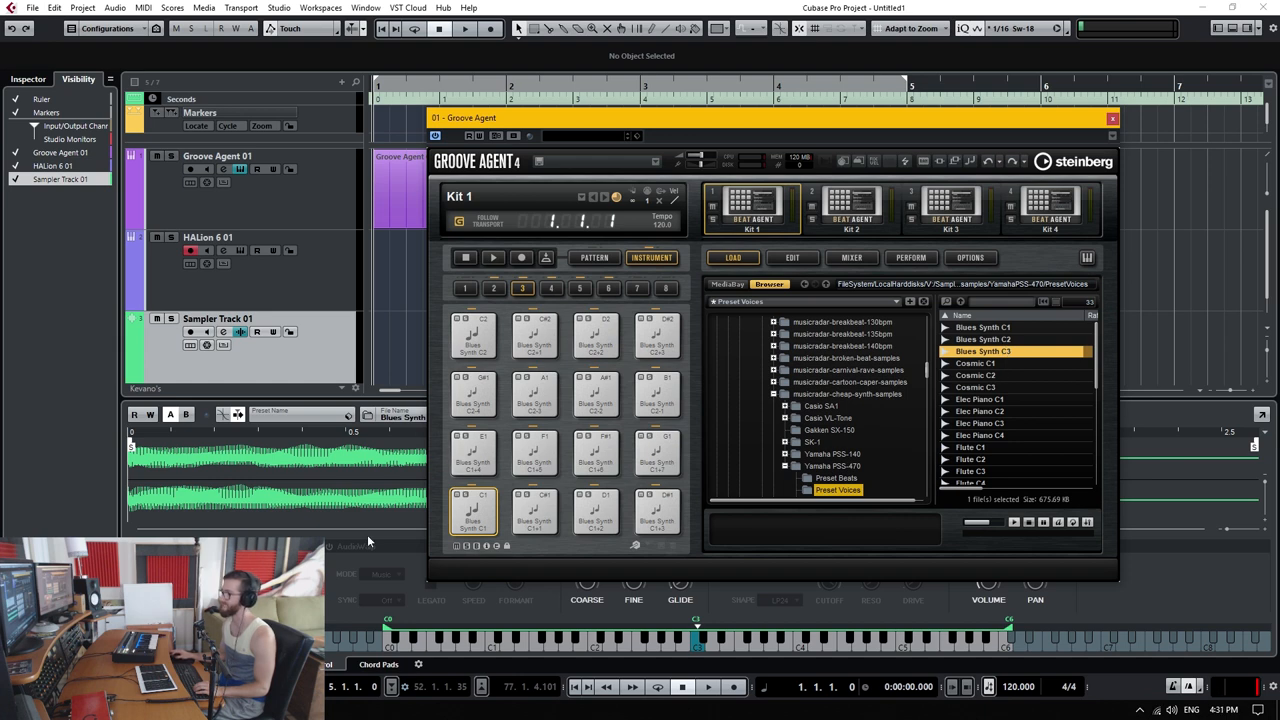
click(1115, 120)
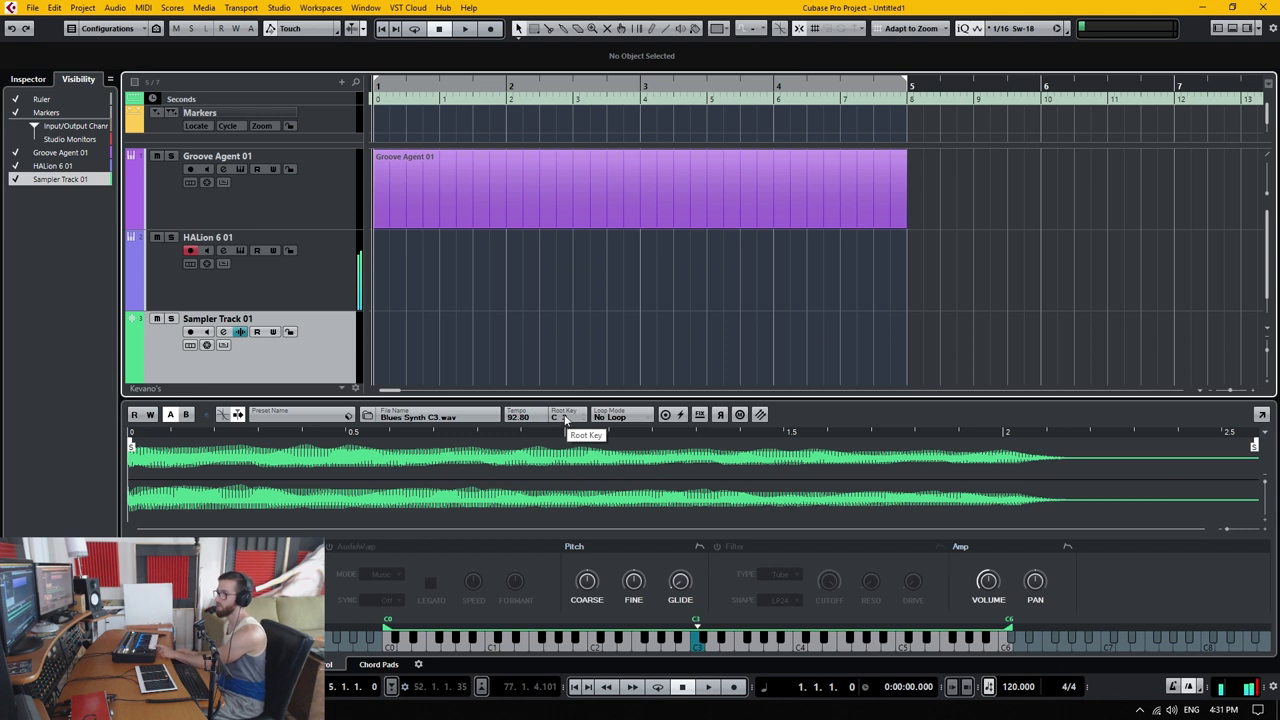
Arm Sampler Track 01, keep No Loop mode and transfer the sample to Groove Agent SE.
click(190, 331)
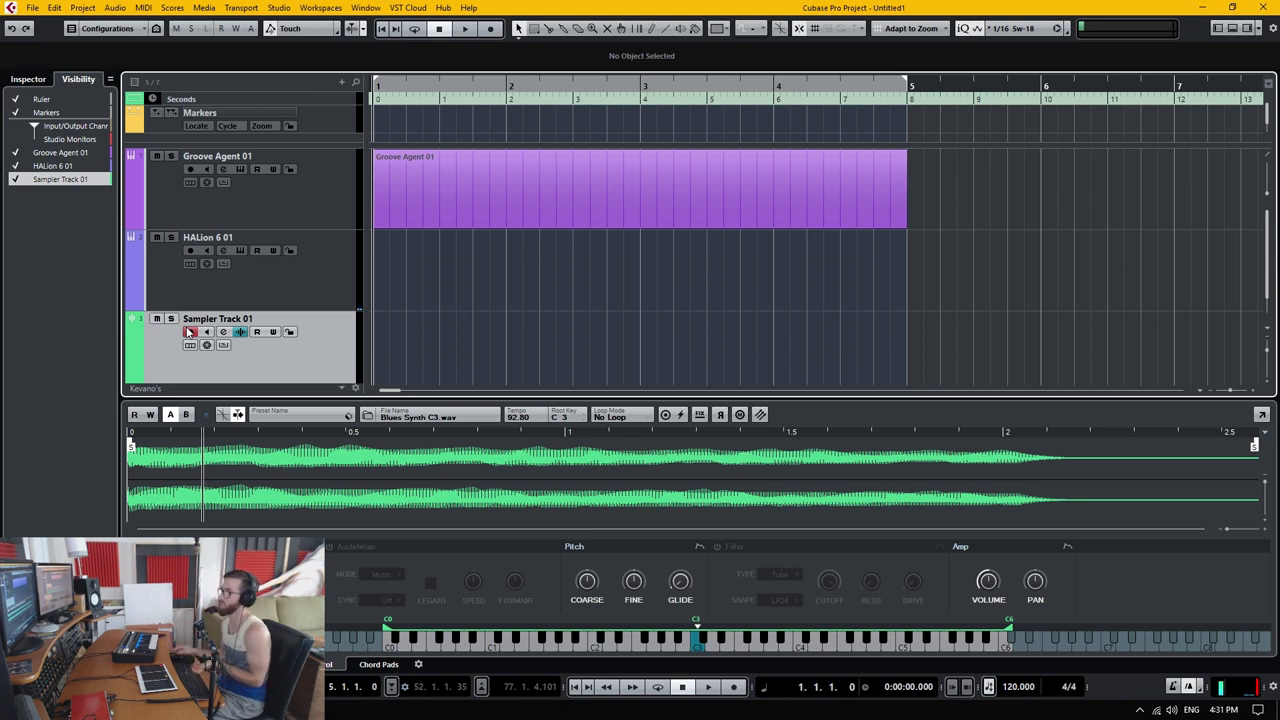
click(665, 416)
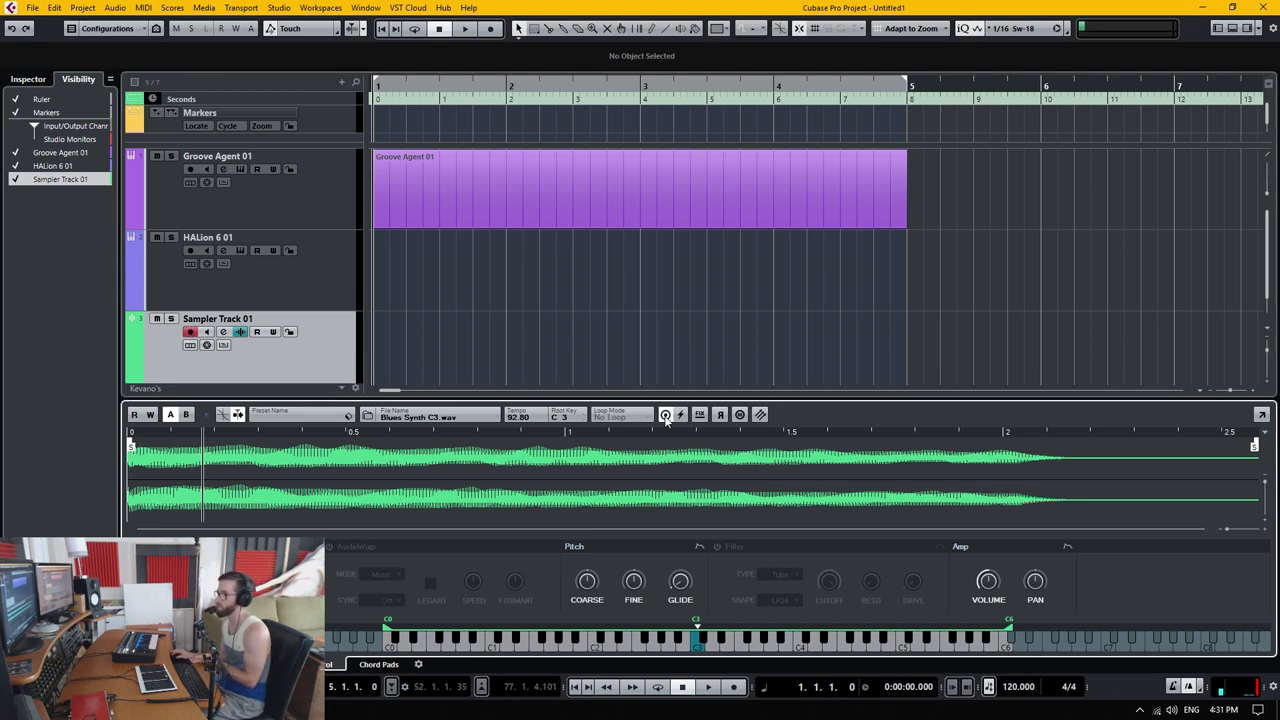
click(620, 417)
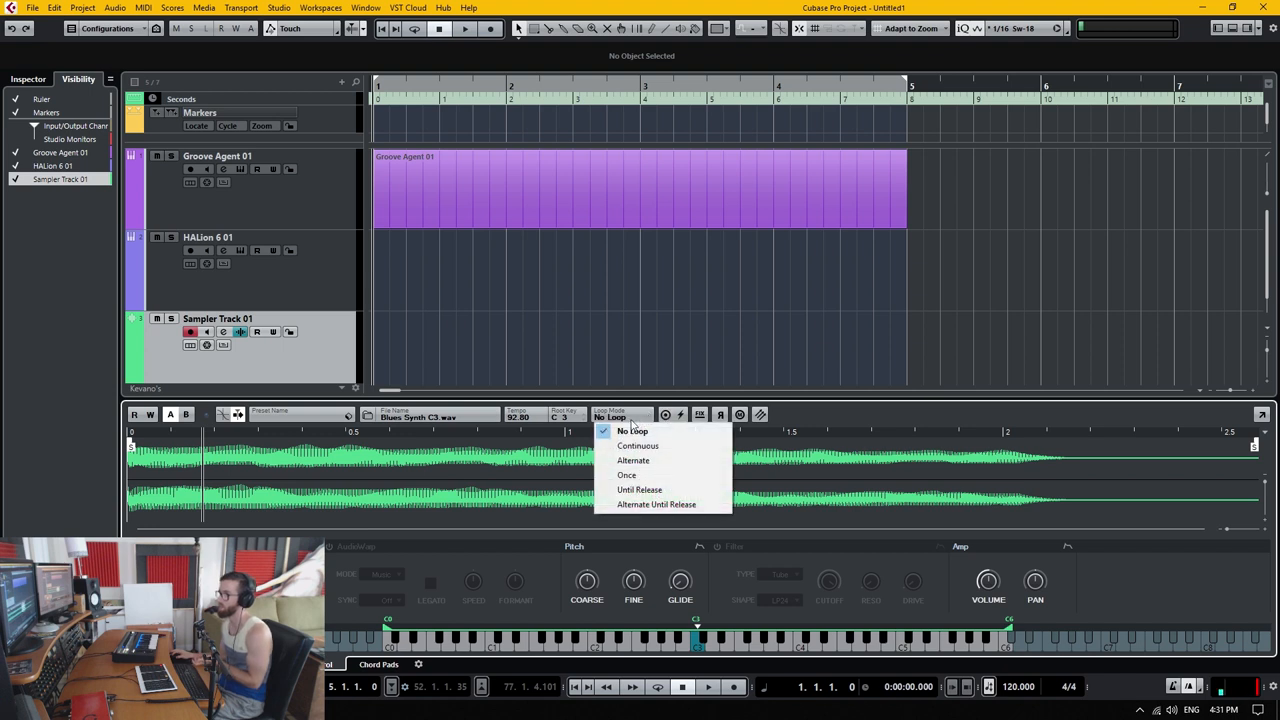
click(637, 416)
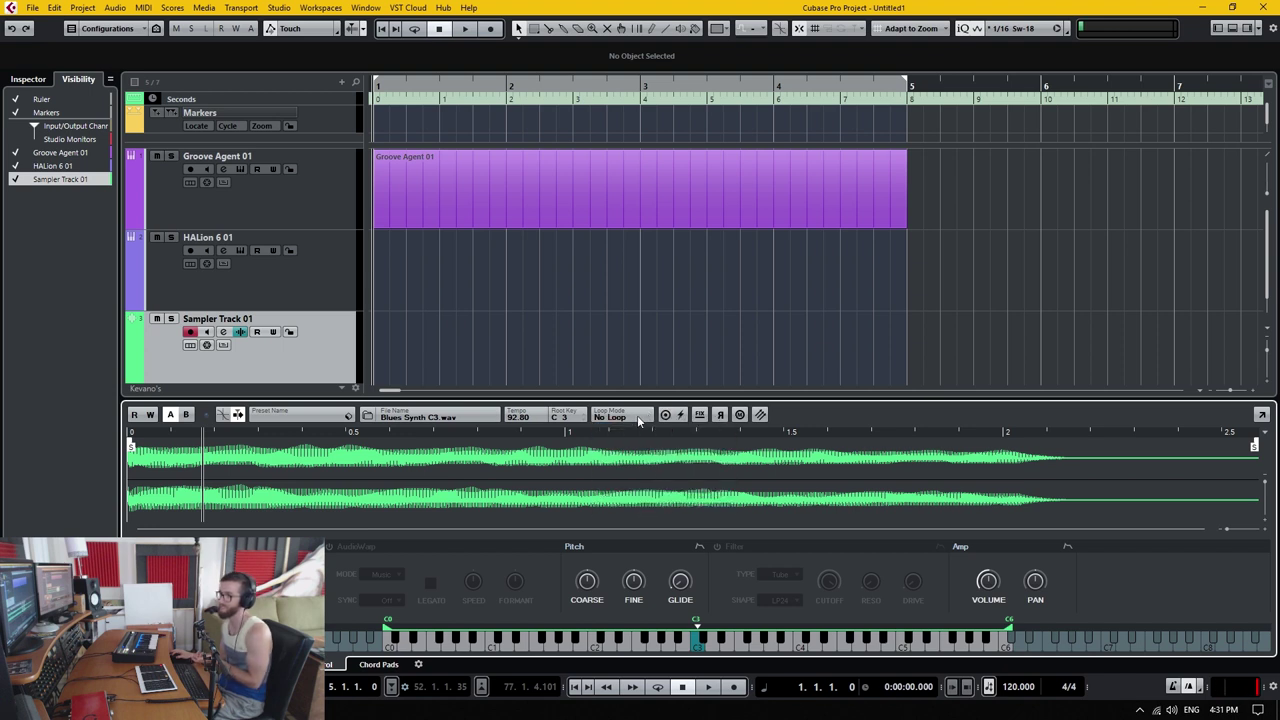
click(721, 415)
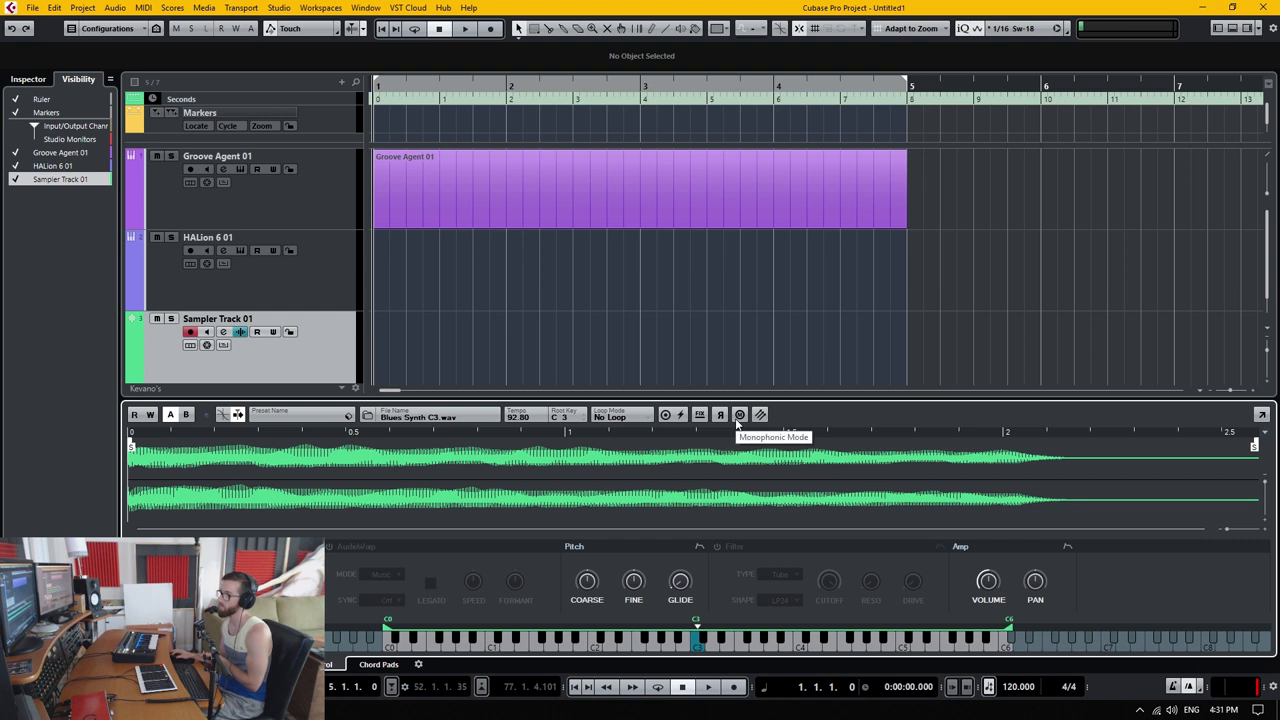
click(760, 415)
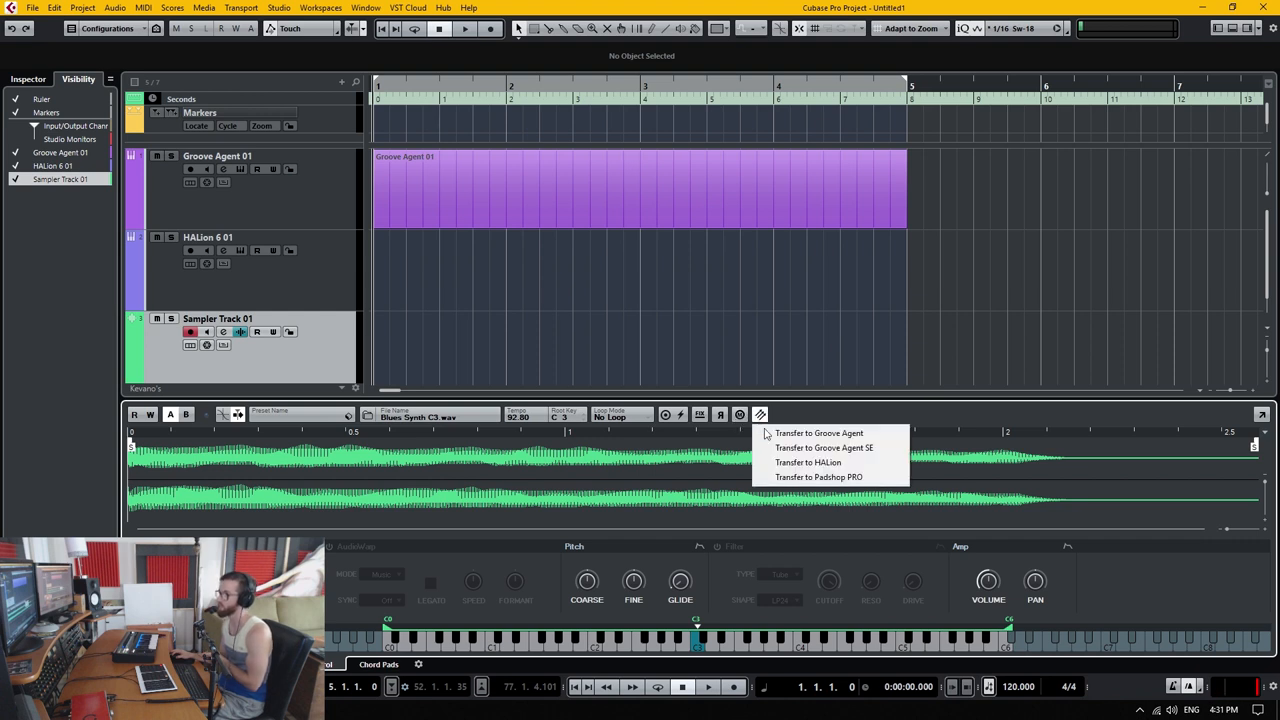
click(830, 447)
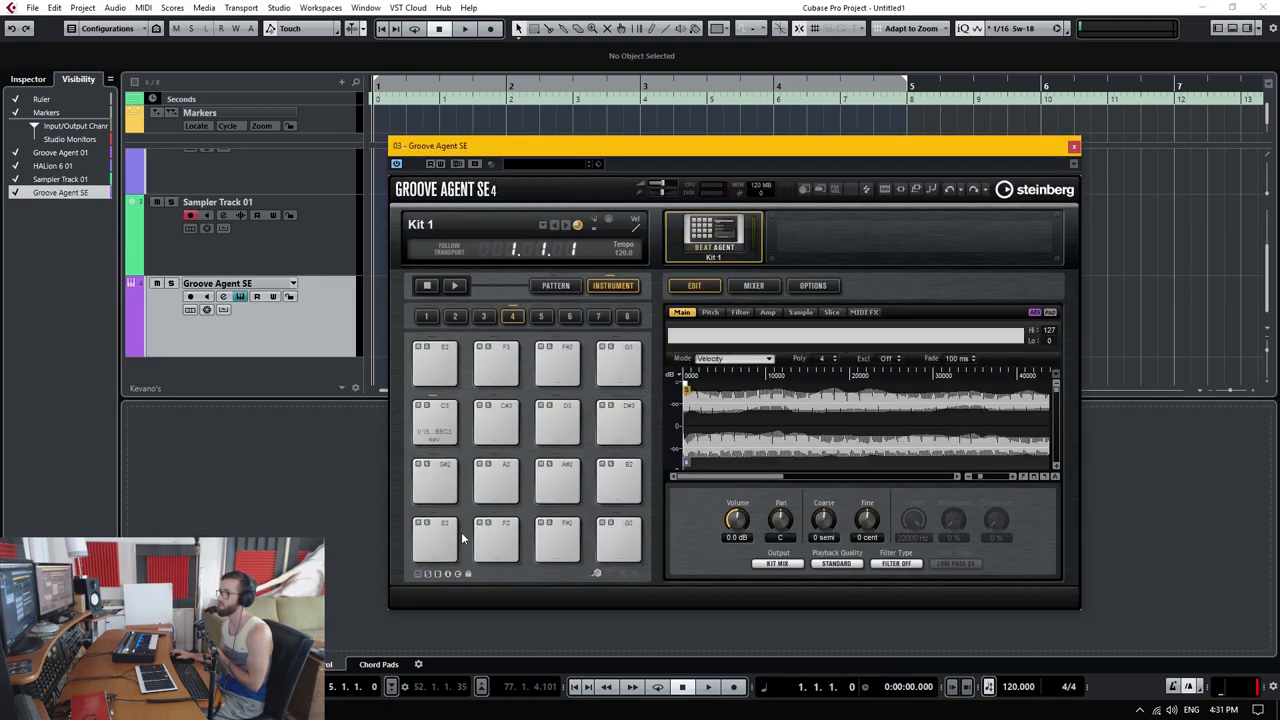
Select and audition the transferred Blues Synth sample on pad C3.
click(434, 422)
click(434, 422)
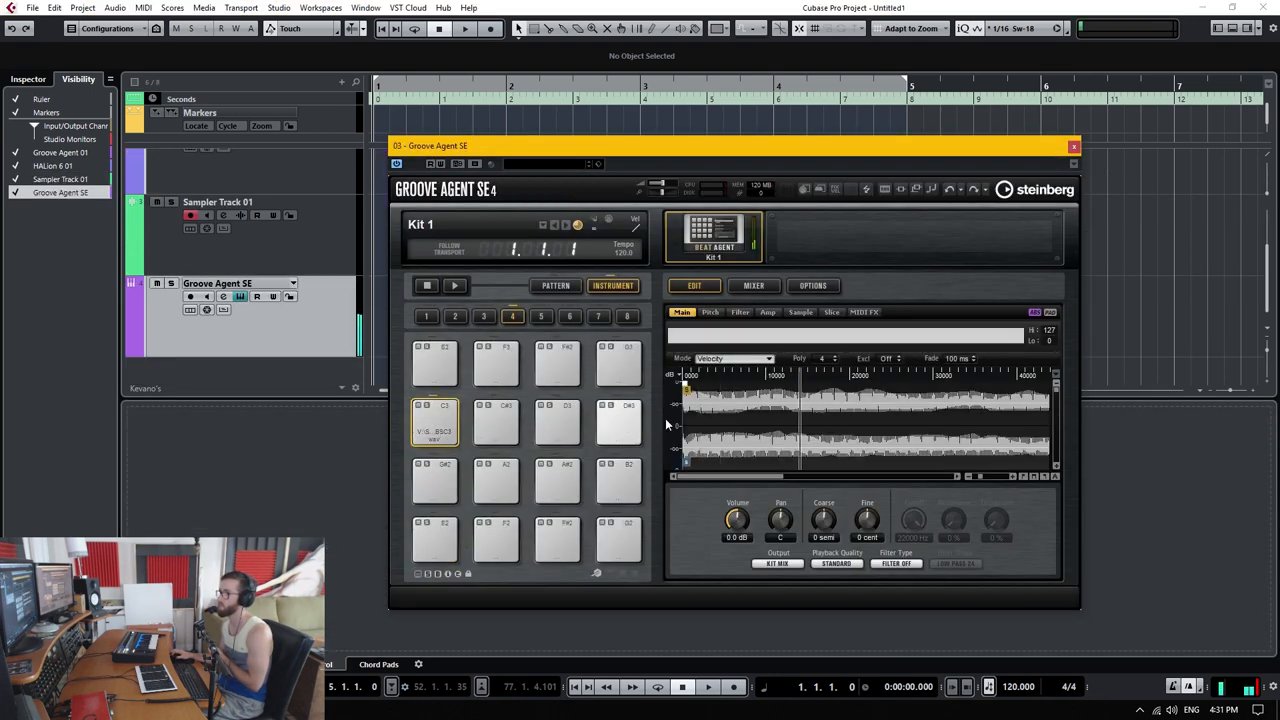